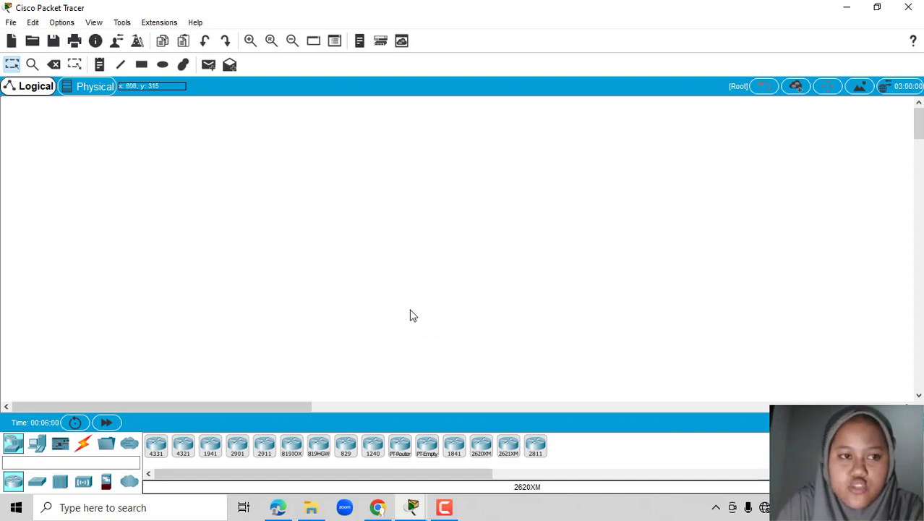
pyautogui.click(442, 508)
pyautogui.click(573, 352)
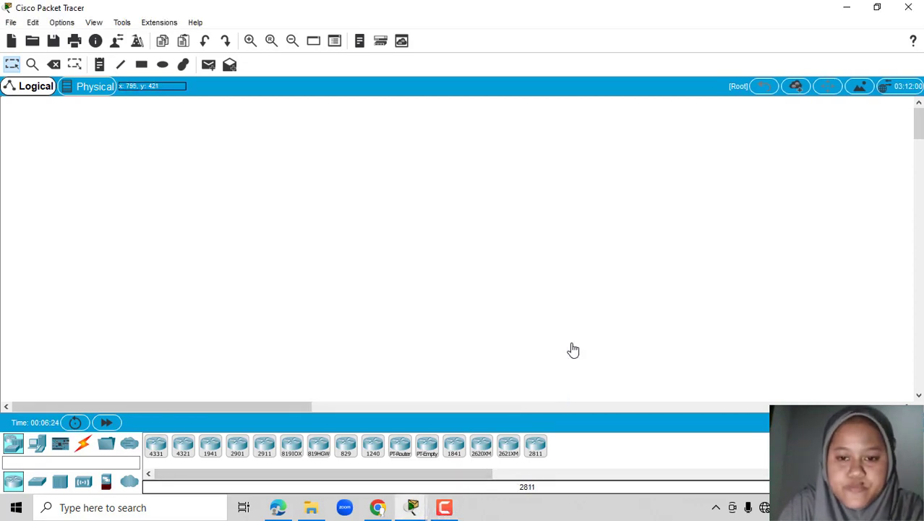
pyautogui.moveTo(454, 510)
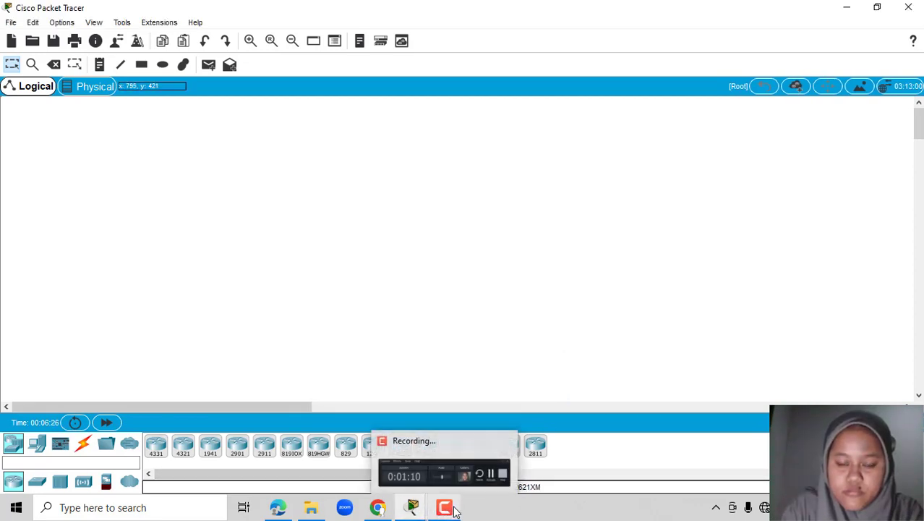
pyautogui.click(455, 510)
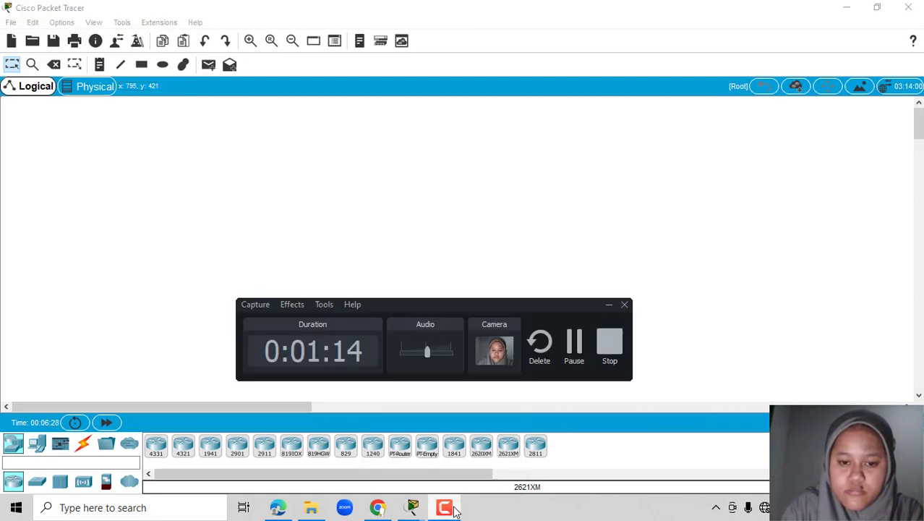
pyautogui.click(454, 510)
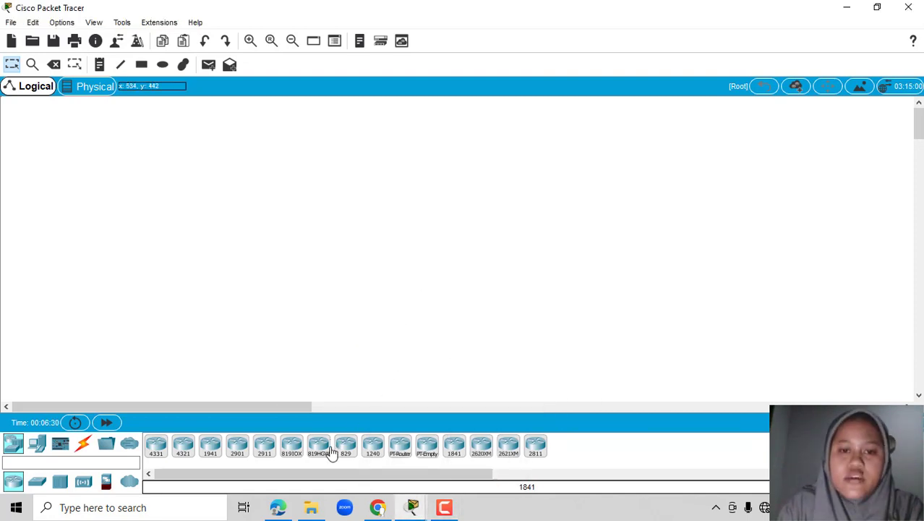
# Switch to the routing module PDF in Edge and examine the topology diagram in the static routing practicum section
pyautogui.click(285, 510)
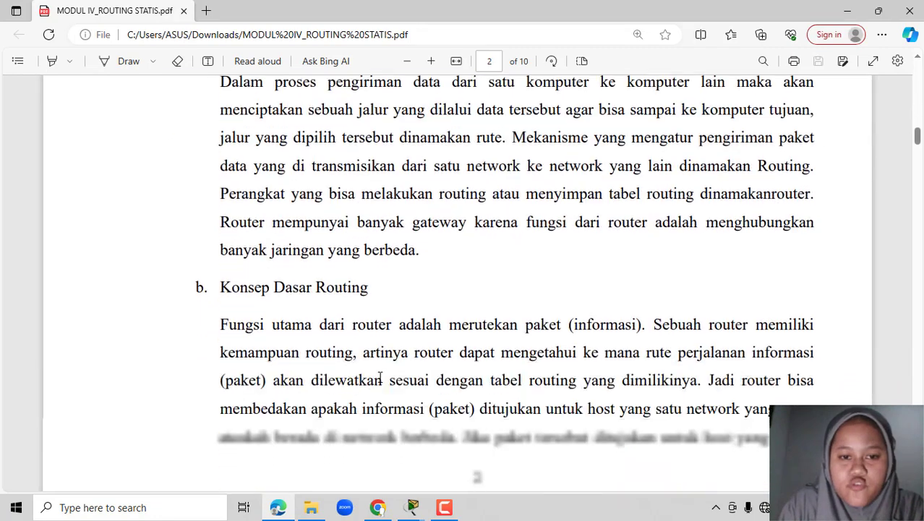
pyautogui.scroll(-8, 379, 376)
pyautogui.scroll(-4, 379, 376)
pyautogui.scroll(2, 381, 373)
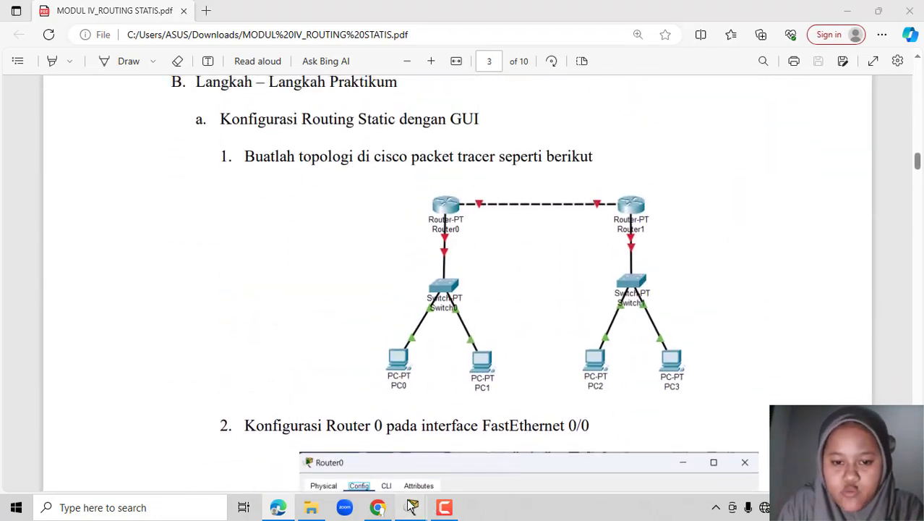
pyautogui.moveTo(412, 507)
pyautogui.click(457, 463)
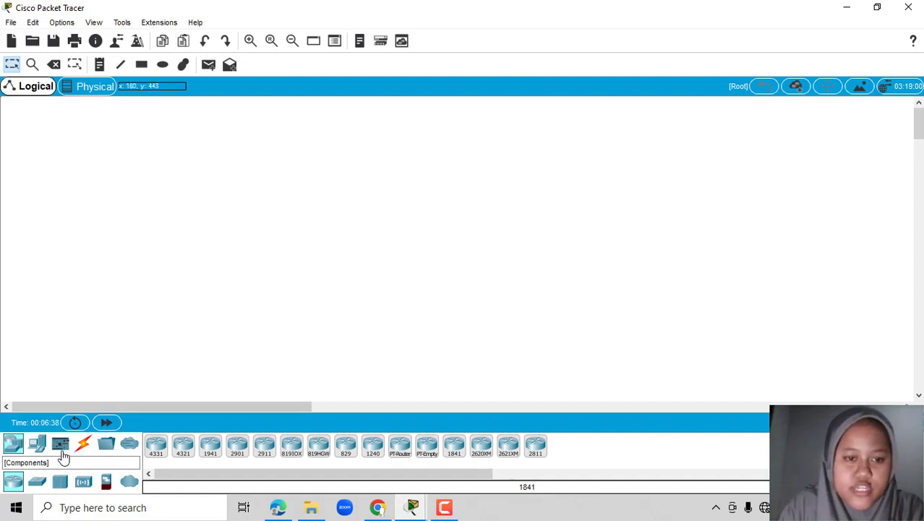
pyautogui.click(277, 508)
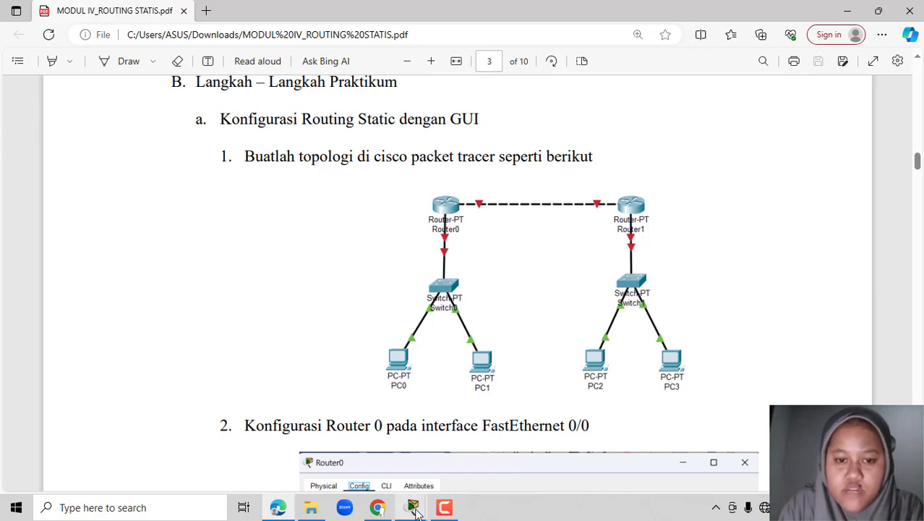
# Switch to Cisco Packet Tracer and place two PT-Router devices side by side in the upper part of the workspace
pyautogui.moveTo(413, 508)
pyautogui.click(469, 462)
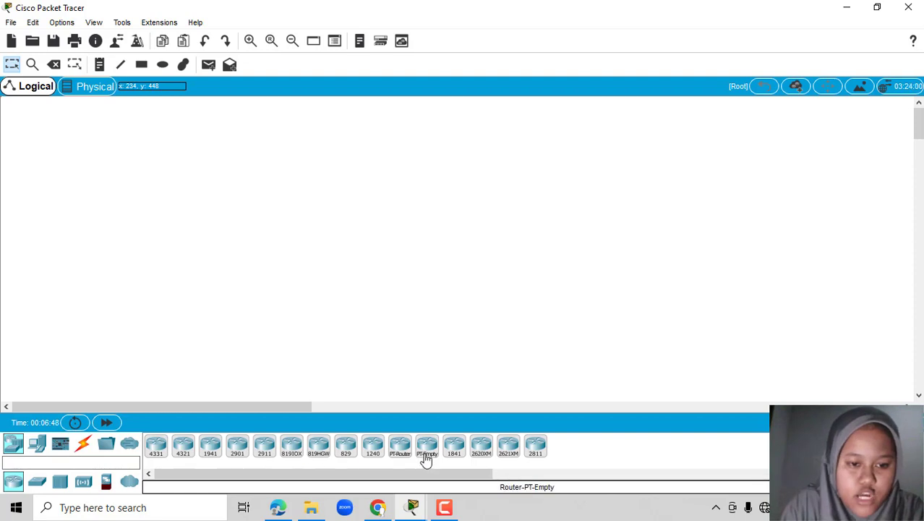
pyautogui.click(401, 447)
pyautogui.click(320, 178)
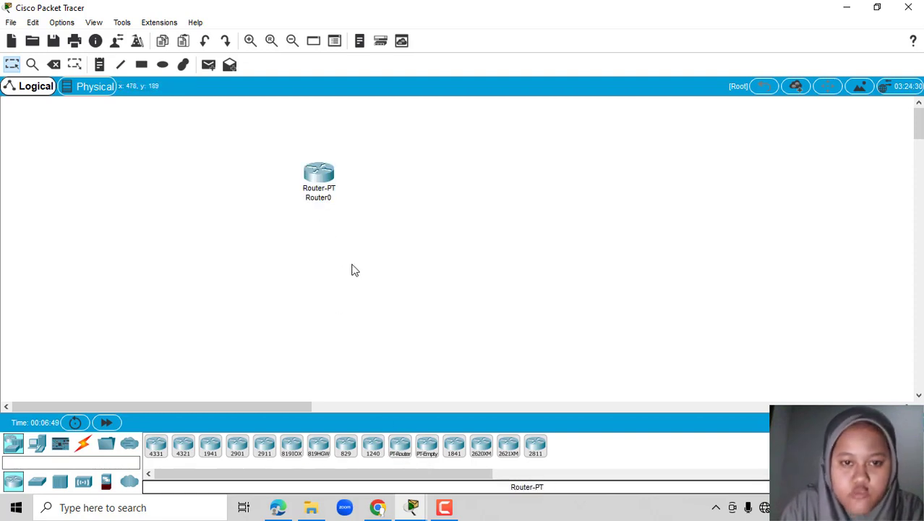
pyautogui.click(400, 445)
pyautogui.click(453, 172)
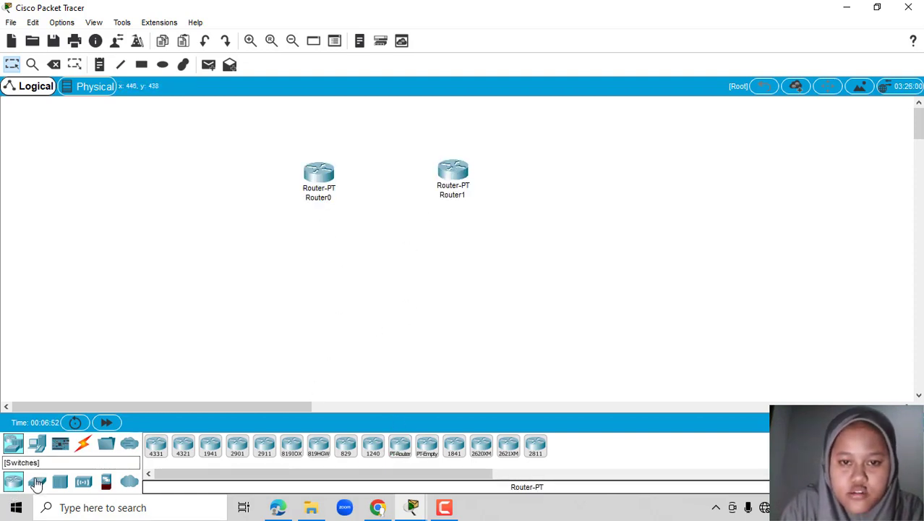
# Place two 2960 switches in the workspace, one below each router
pyautogui.click(36, 481)
pyautogui.click(156, 448)
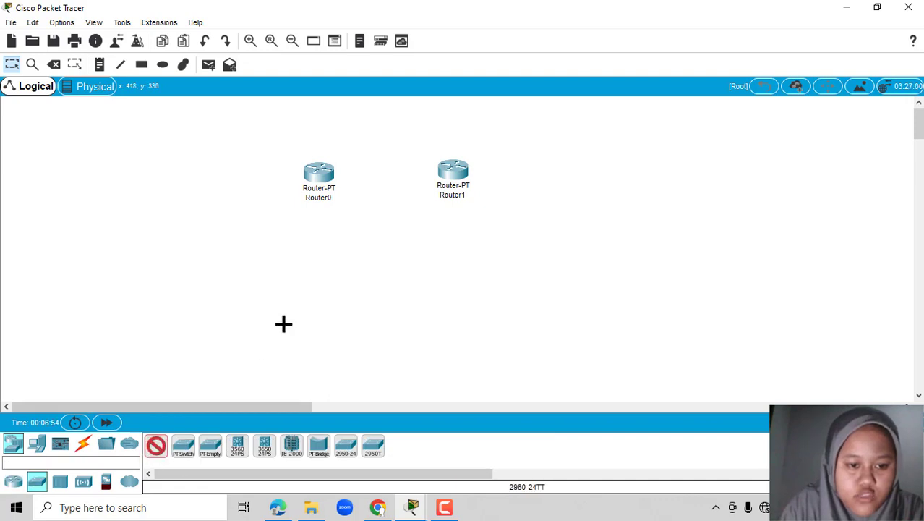
pyautogui.click(318, 253)
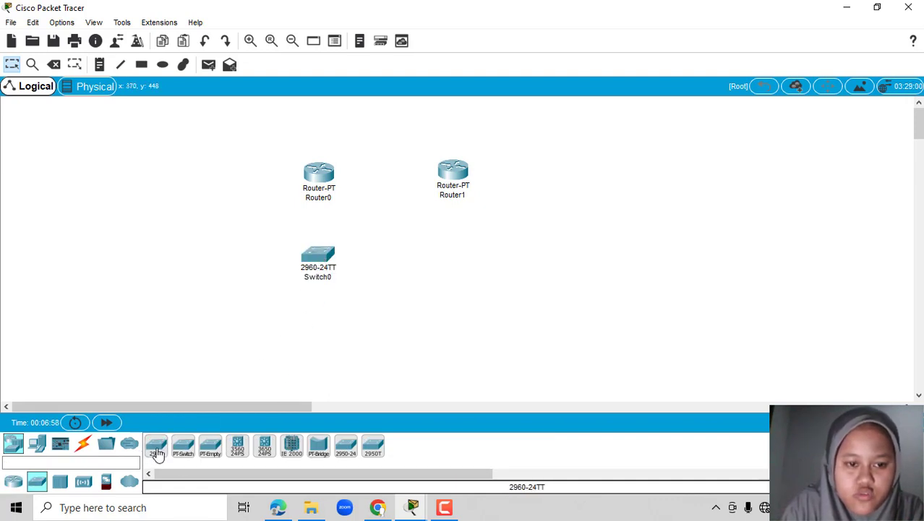
pyautogui.click(157, 450)
pyautogui.click(455, 259)
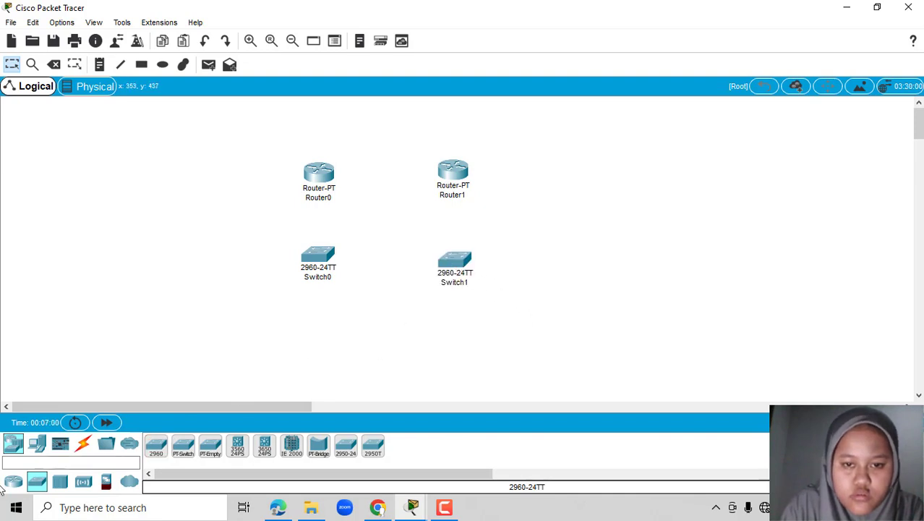
# Place four PCs in a row beneath the switches, two for each switch
pyautogui.click(37, 443)
pyautogui.click(155, 446)
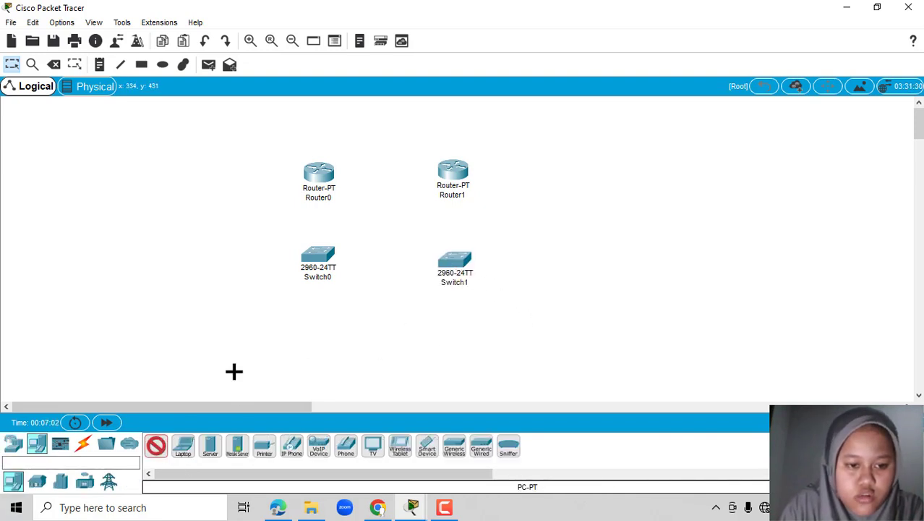
pyautogui.click(253, 335)
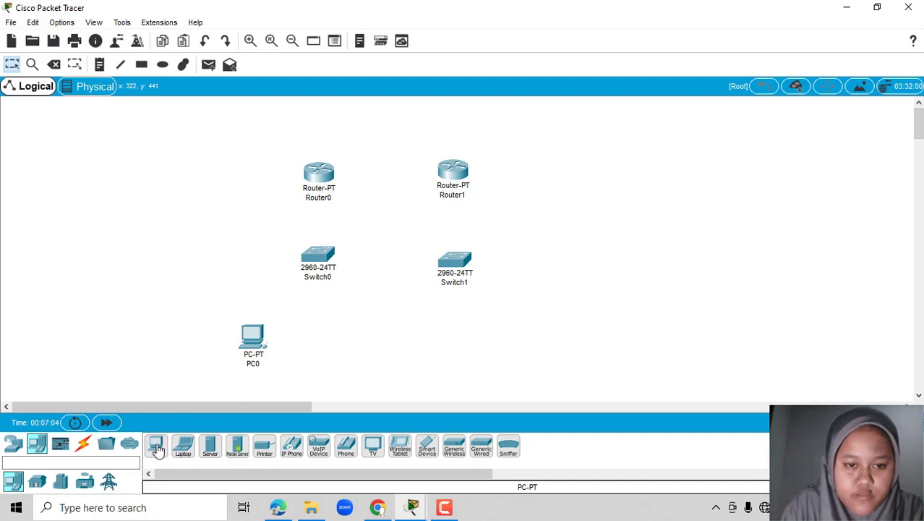
pyautogui.click(370, 342)
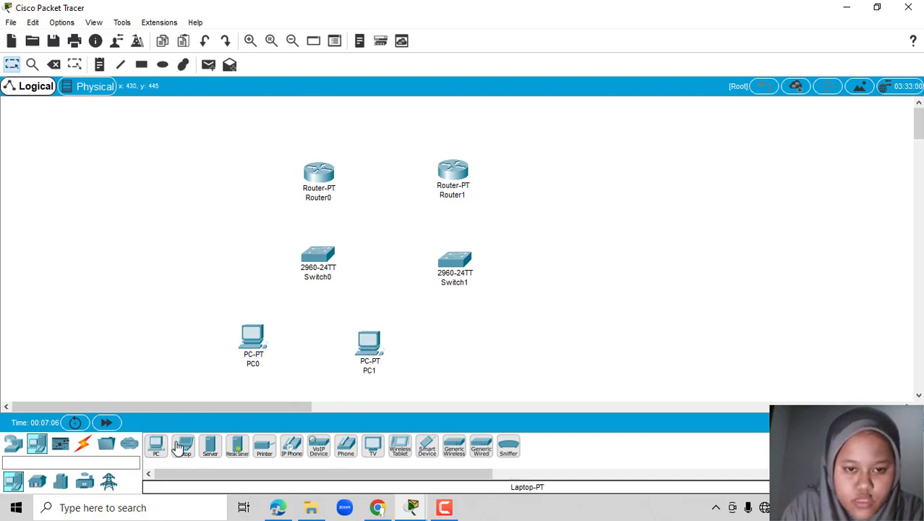
pyautogui.click(155, 446)
pyautogui.click(427, 343)
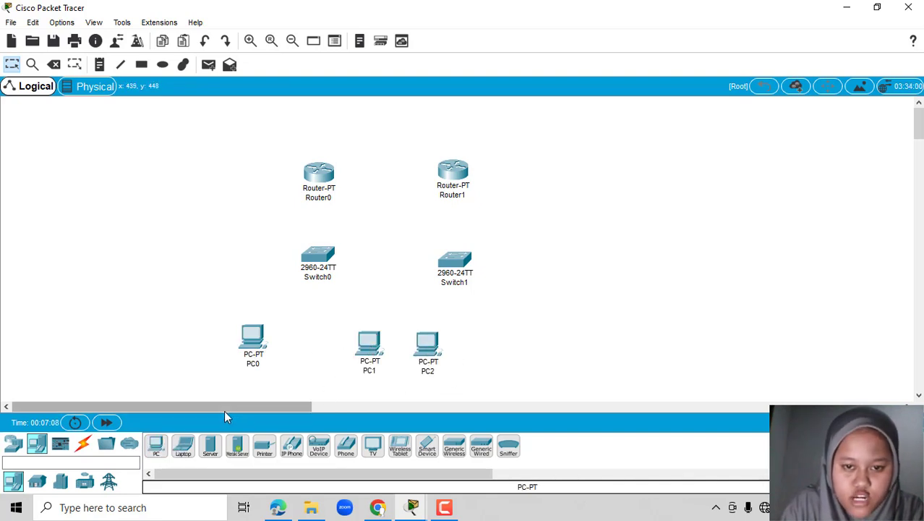
pyautogui.click(155, 446)
pyautogui.click(511, 342)
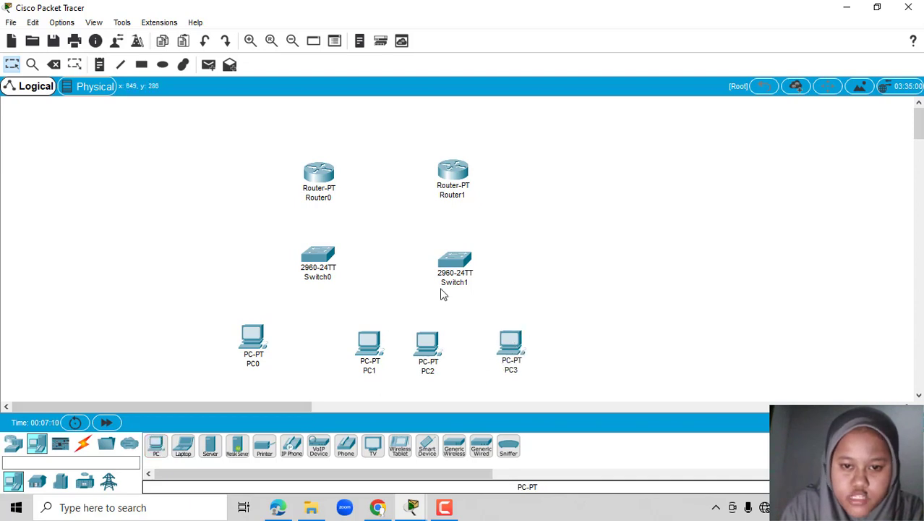
# Rearrange the devices so Router1 sits above Switch1 and each pair of PCs is spread evenly beneath its switch
pyautogui.moveTo(456, 277); pyautogui.dragTo(483, 279)
pyautogui.moveTo(512, 341); pyautogui.dragTo(535, 342)
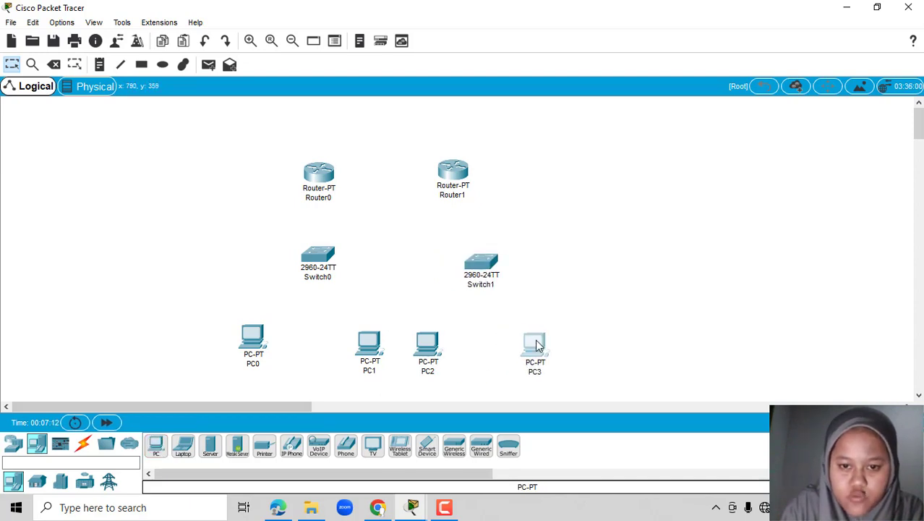
pyautogui.moveTo(427, 345); pyautogui.dragTo(437, 353)
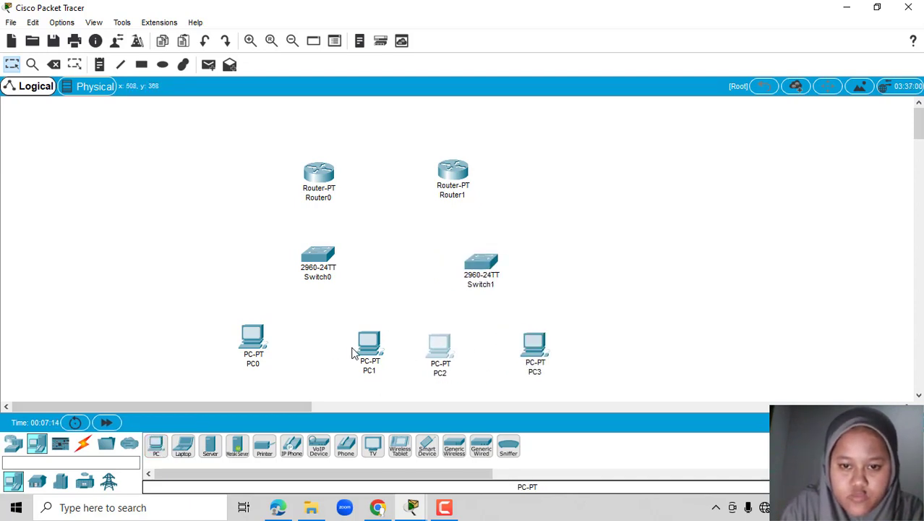
pyautogui.moveTo(358, 353); pyautogui.dragTo(347, 340)
pyautogui.moveTo(252, 345); pyautogui.dragTo(268, 347)
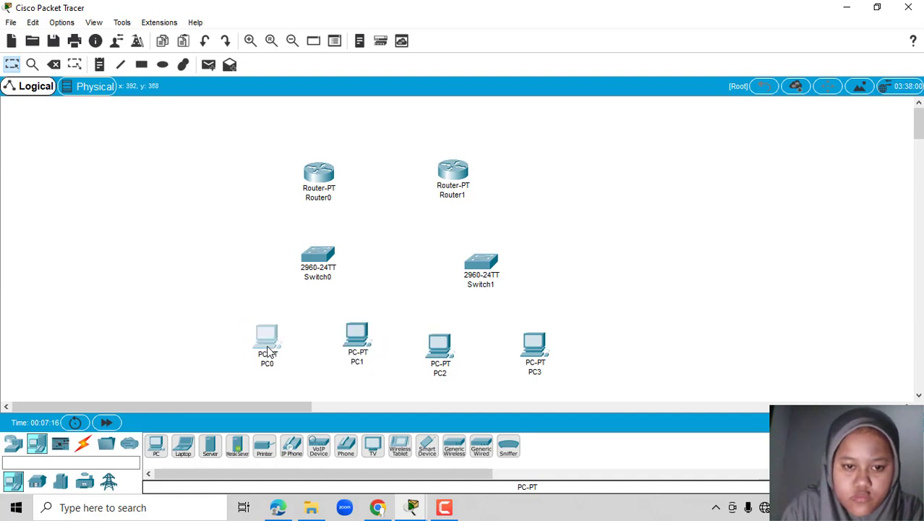
pyautogui.click(468, 175)
pyautogui.moveTo(468, 176); pyautogui.dragTo(488, 176)
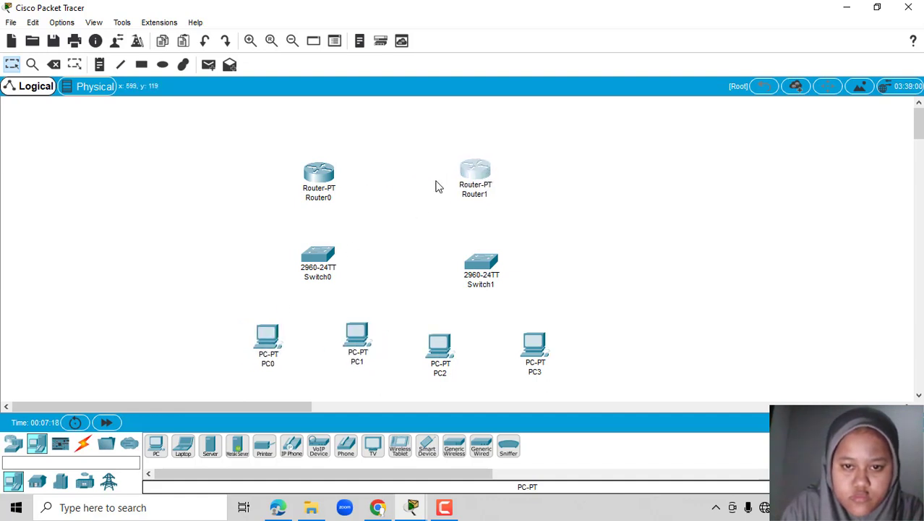
pyautogui.moveTo(481, 276); pyautogui.dragTo(481, 265)
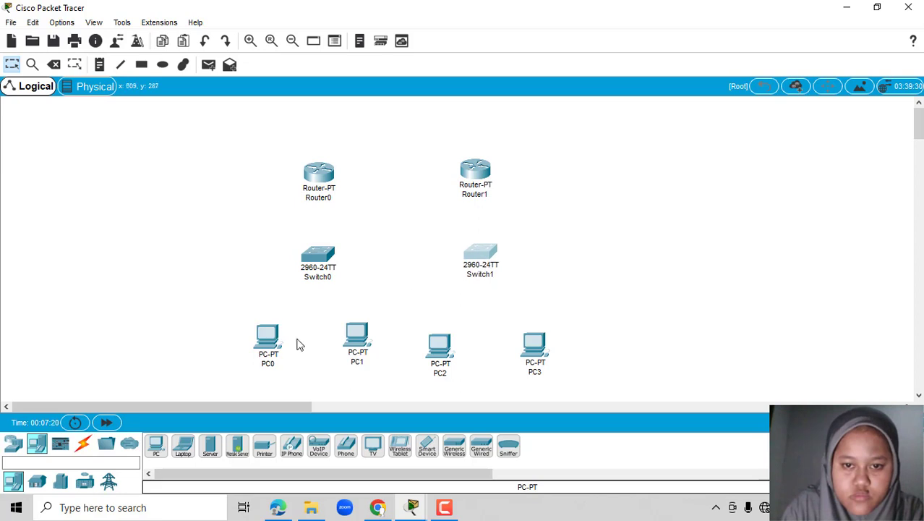
# Connect Router0 FastEthernet0/0 to Router1 FastEthernet0/0 with a Copper Cross-Over cable
pyautogui.click(86, 451)
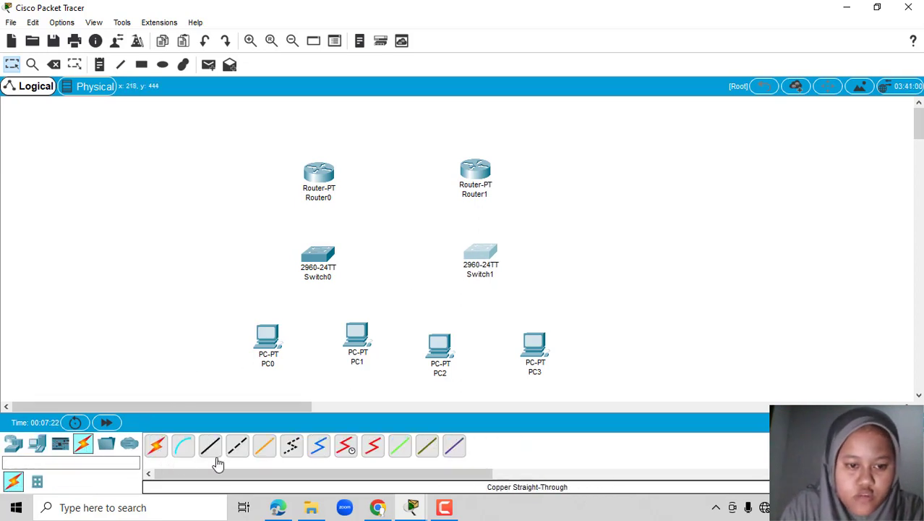
pyautogui.click(238, 451)
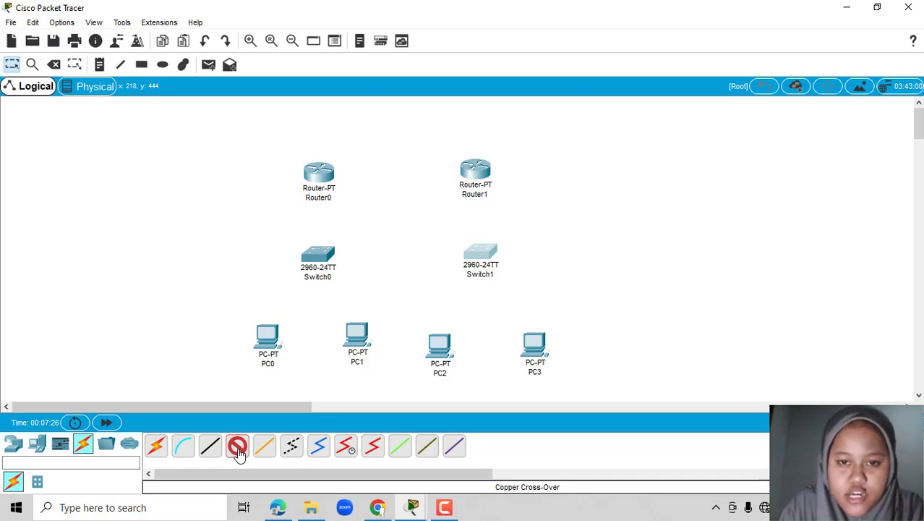
pyautogui.click(237, 456)
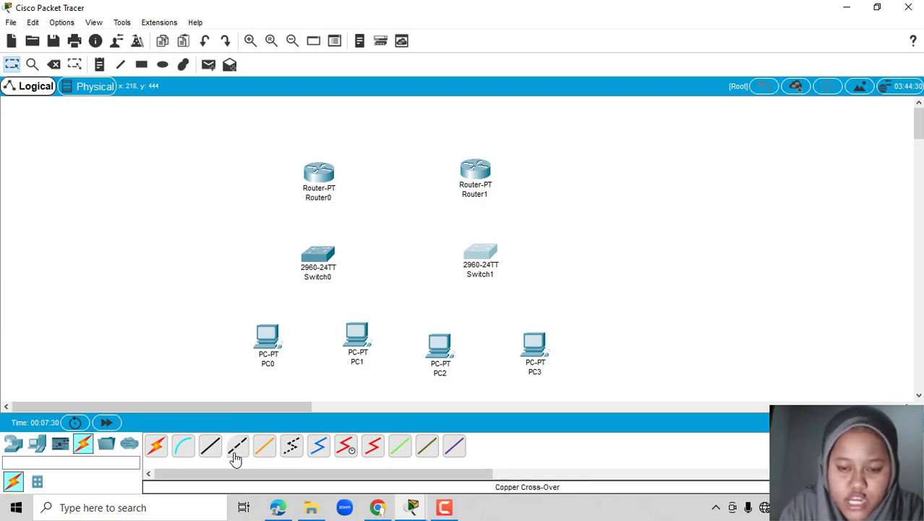
pyautogui.click(237, 455)
pyautogui.click(318, 172)
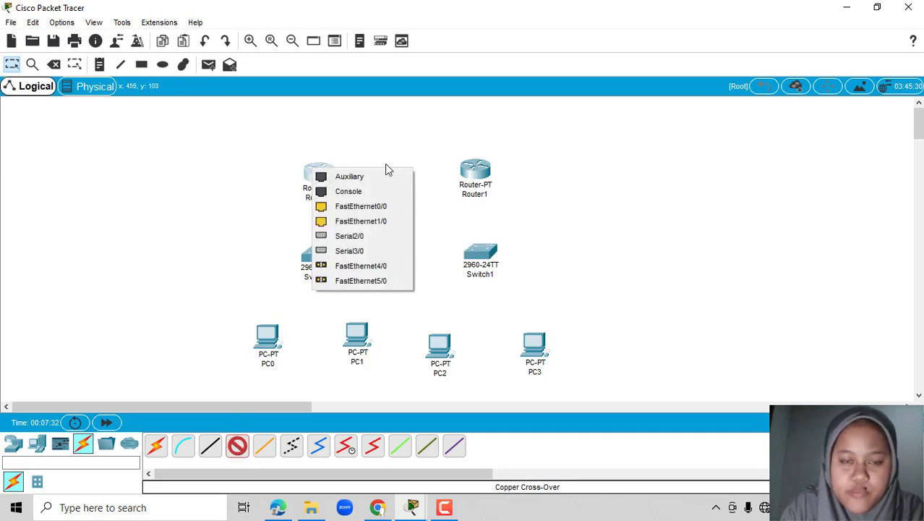
pyautogui.click(385, 207)
pyautogui.click(479, 175)
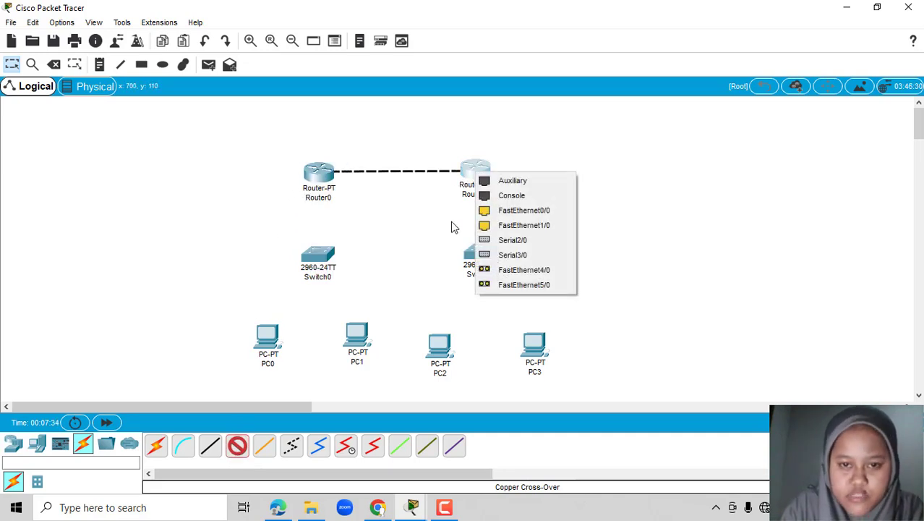
pyautogui.click(515, 210)
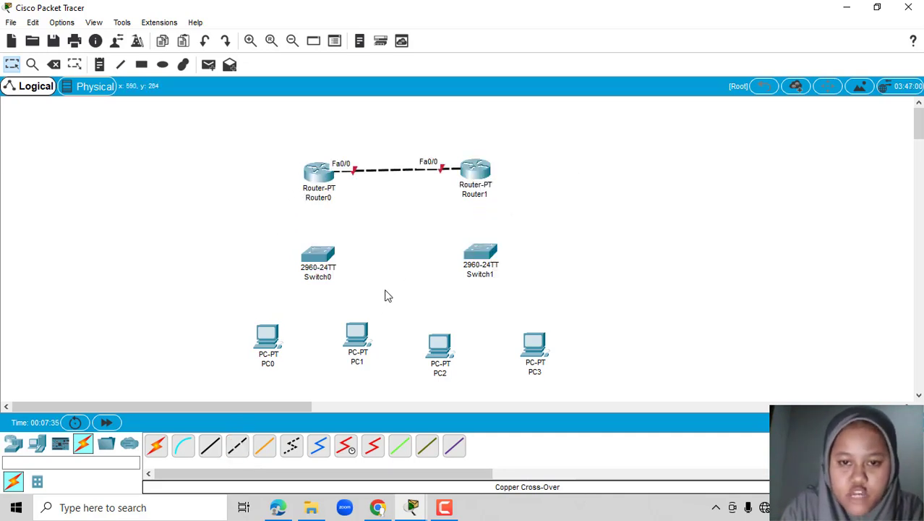
# Connect Router0 FastEthernet1/0 to Switch0 FastEthernet0/1 with a Copper Straight-Through cable
pyautogui.click(211, 447)
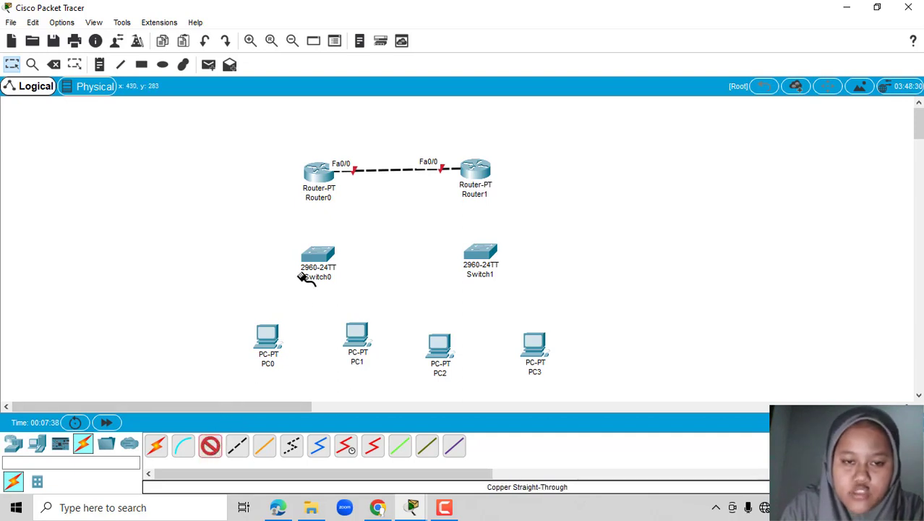
pyautogui.click(210, 448)
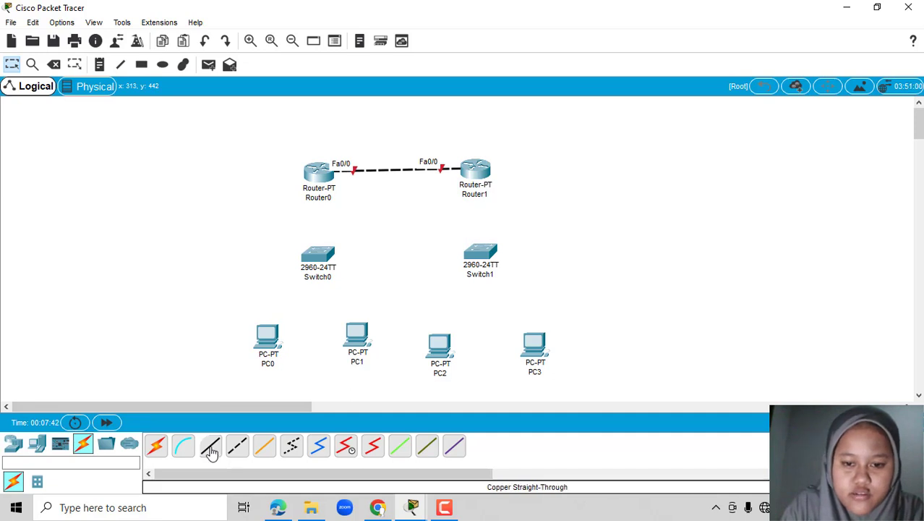
pyautogui.click(211, 448)
pyautogui.click(321, 176)
pyautogui.click(343, 208)
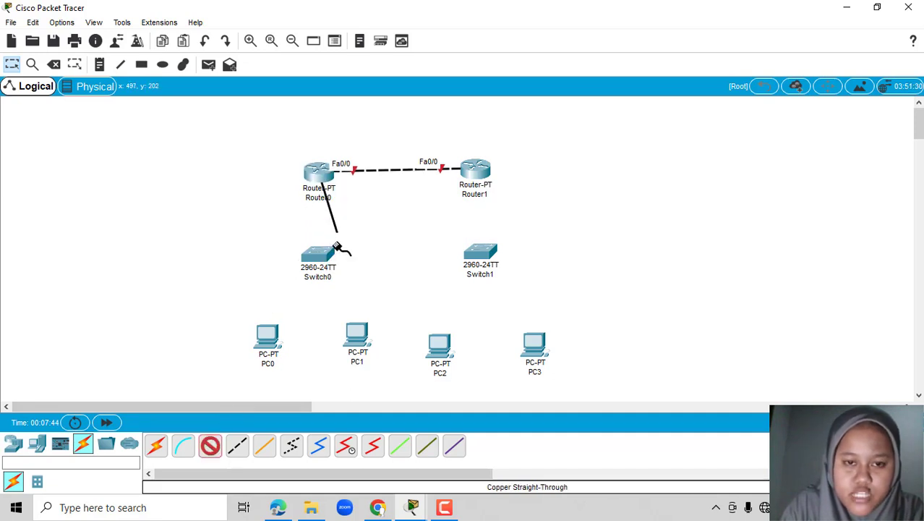
pyautogui.click(318, 254)
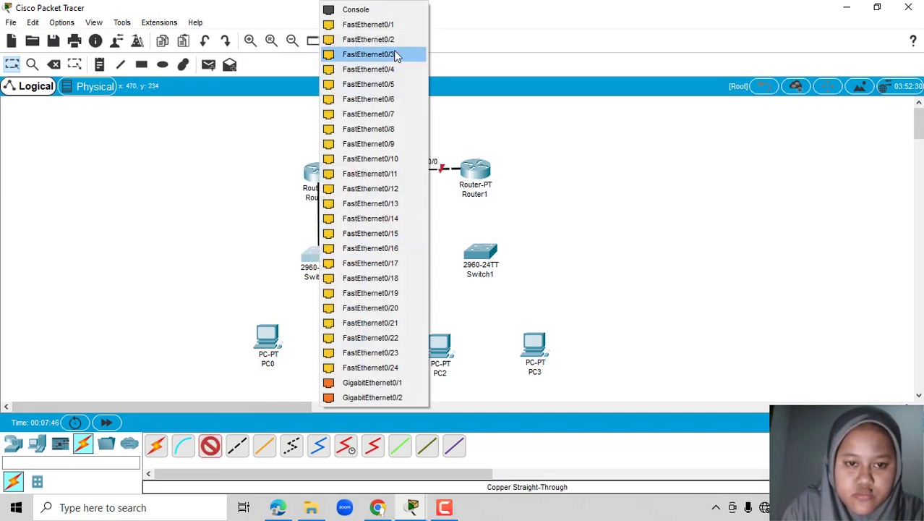
pyautogui.click(383, 25)
# Connect Router1 FastEthernet1/0 to Switch1 FastEthernet0/1 with a Copper Straight-Through cable
pyautogui.click(210, 445)
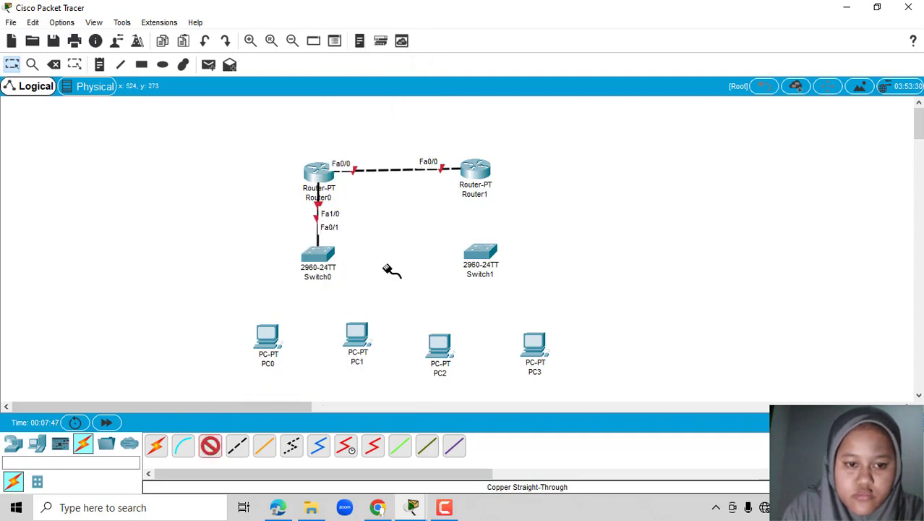
pyautogui.click(480, 169)
pyautogui.click(517, 204)
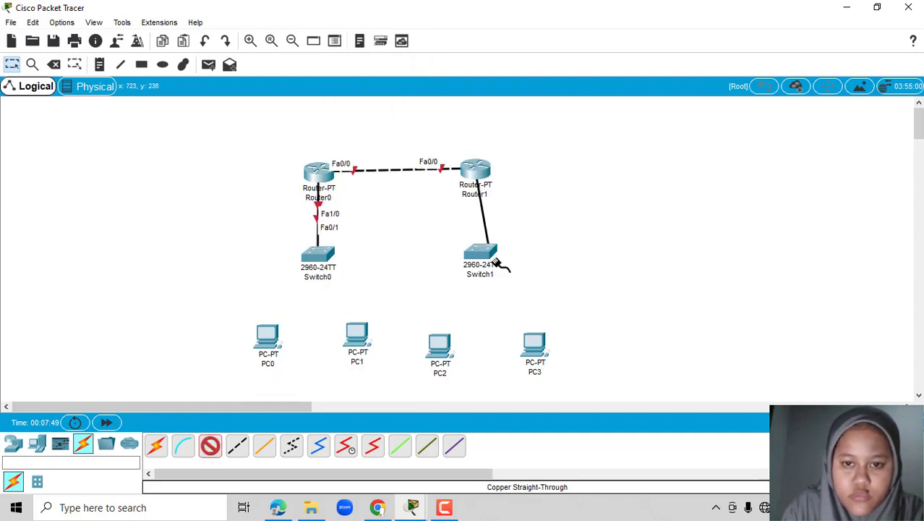
pyautogui.click(481, 259)
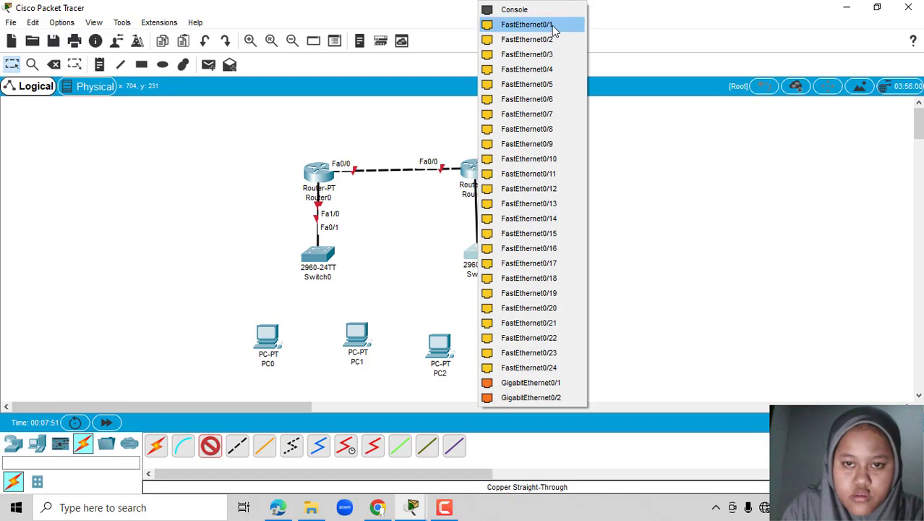
pyautogui.click(553, 23)
# Connect Switch0 FastEthernet0/2 to PC0 FastEthernet0 with a Copper Straight-Through cable
pyautogui.click(207, 448)
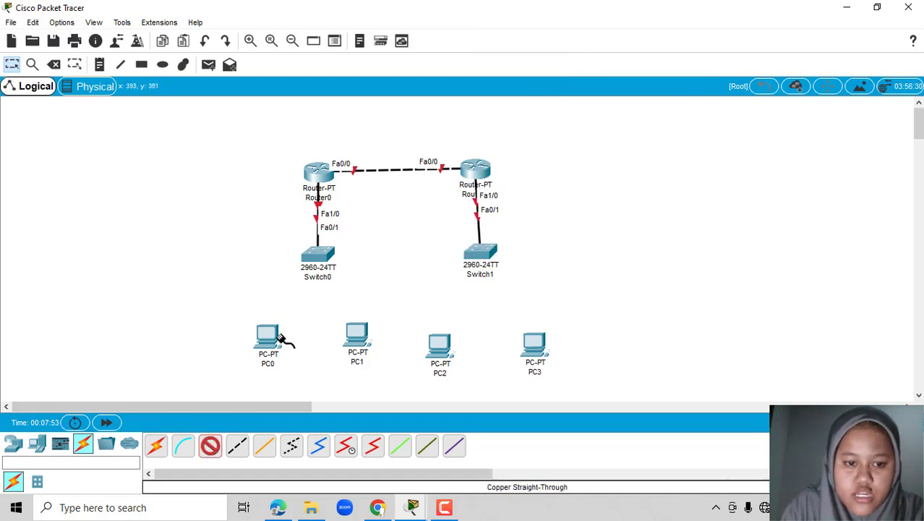
pyautogui.click(317, 255)
pyautogui.click(362, 24)
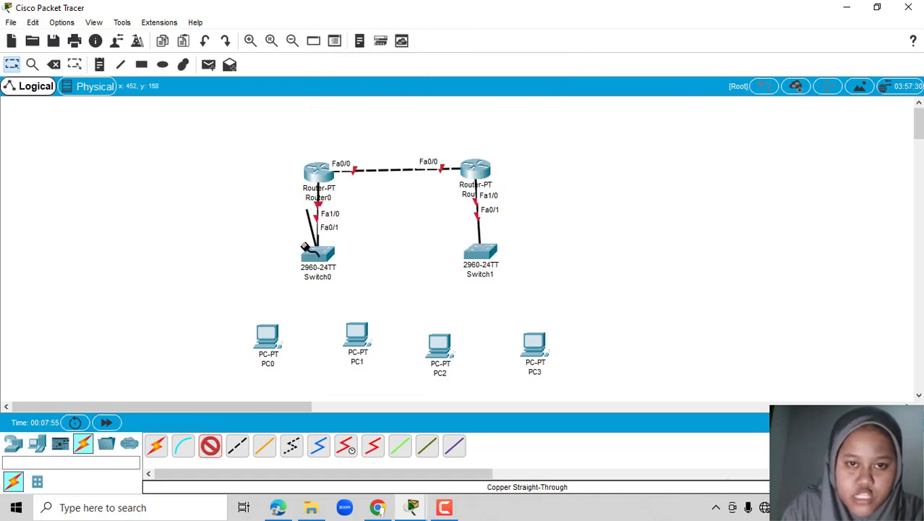
pyautogui.click(271, 351)
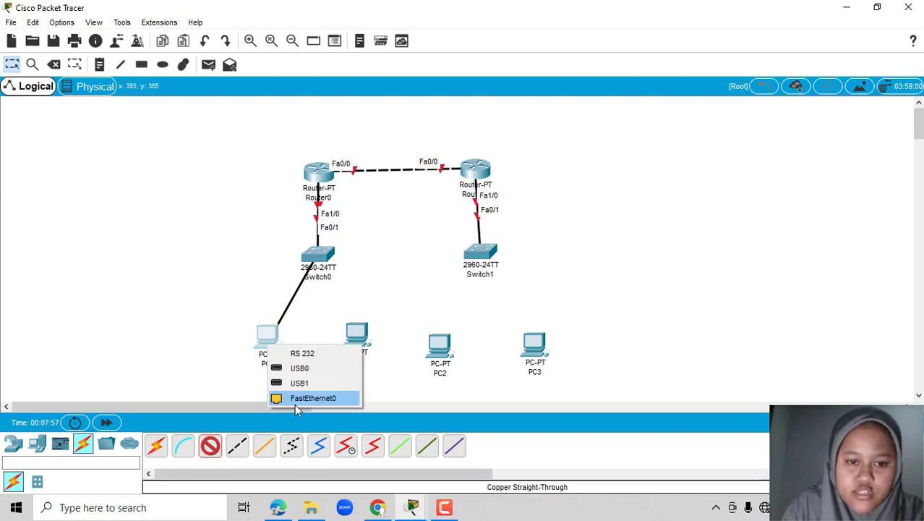
pyautogui.click(295, 399)
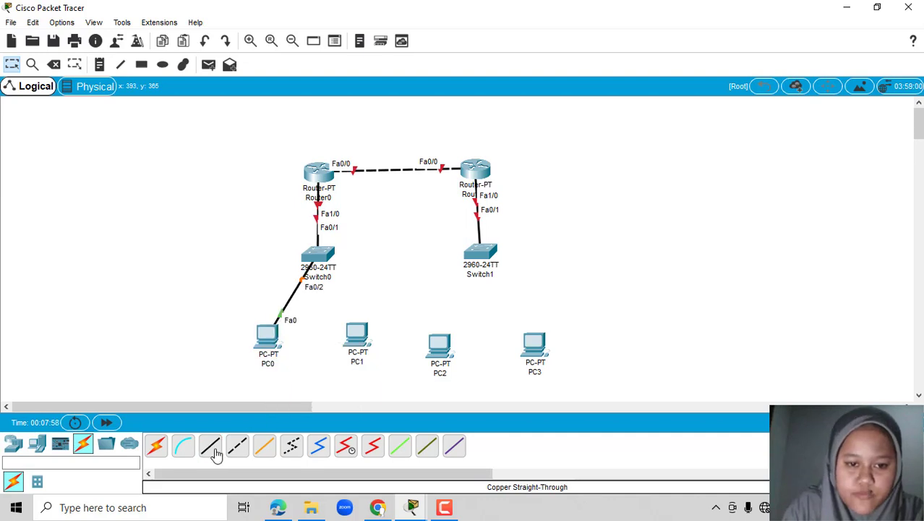
# Connect Switch0 FastEthernet0/3 to PC1 FastEthernet0 with a Copper Straight-Through cable
pyautogui.click(317, 259)
pyautogui.click(361, 23)
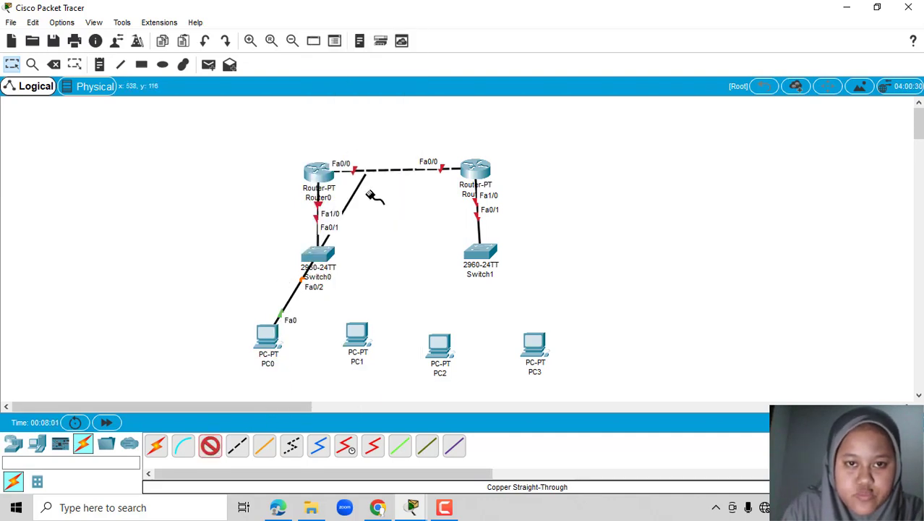
pyautogui.click(360, 333)
pyautogui.click(402, 389)
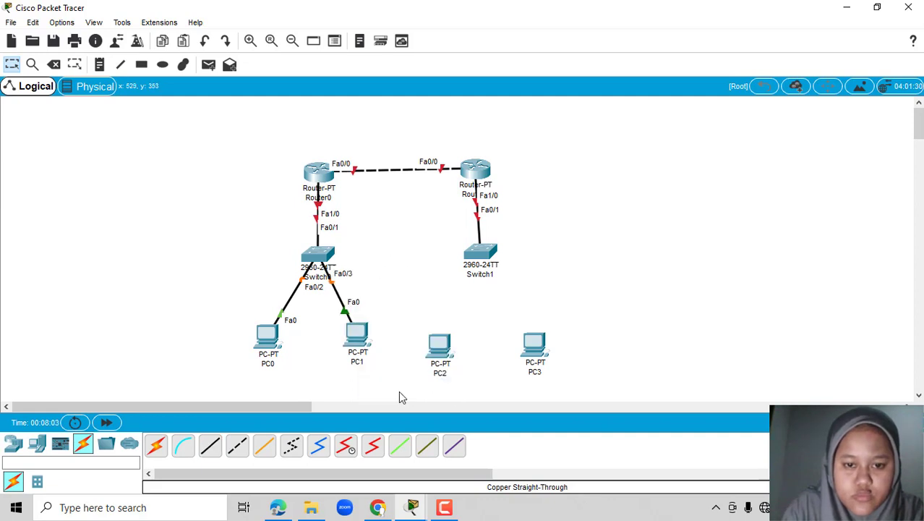
# Connect Switch1 FastEthernet0/2 to PC2 FastEthernet0 with a Copper Straight-Through cable
pyautogui.click(214, 453)
pyautogui.click(486, 248)
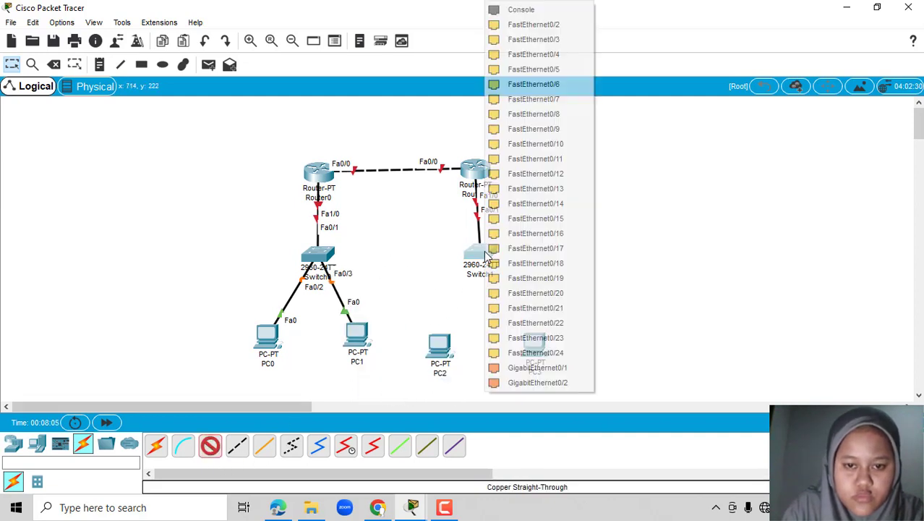
pyautogui.click(563, 25)
pyautogui.click(441, 349)
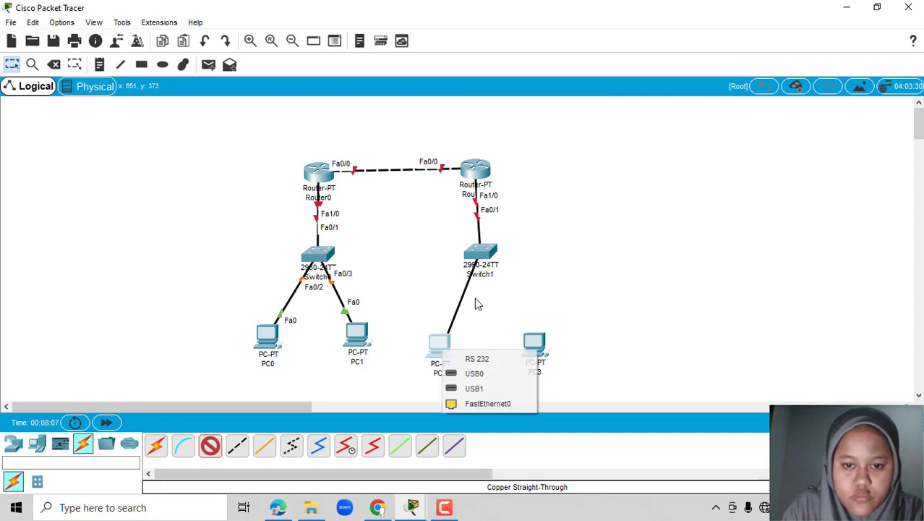
pyautogui.click(492, 403)
# Connect Switch1 FastEthernet0/3 to PC3 FastEthernet0 with a Copper Straight-Through cable
pyautogui.click(210, 446)
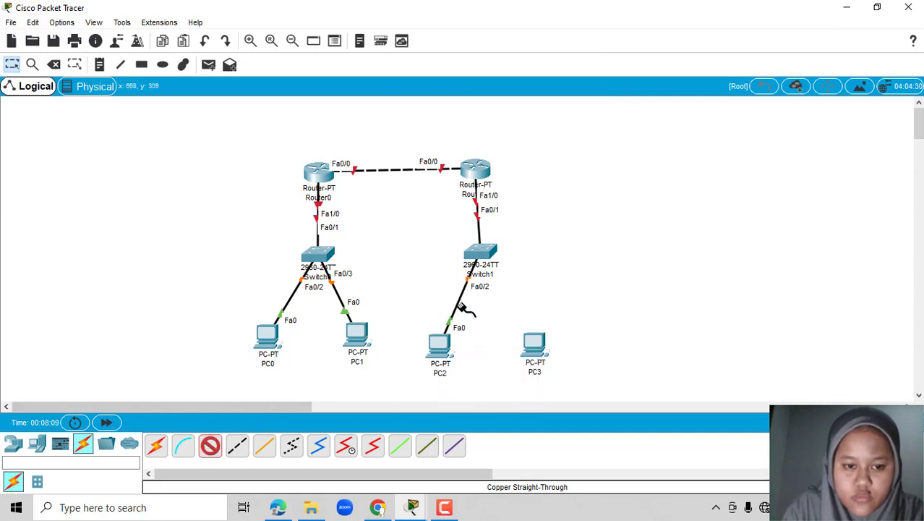
pyautogui.click(480, 255)
pyautogui.click(499, 24)
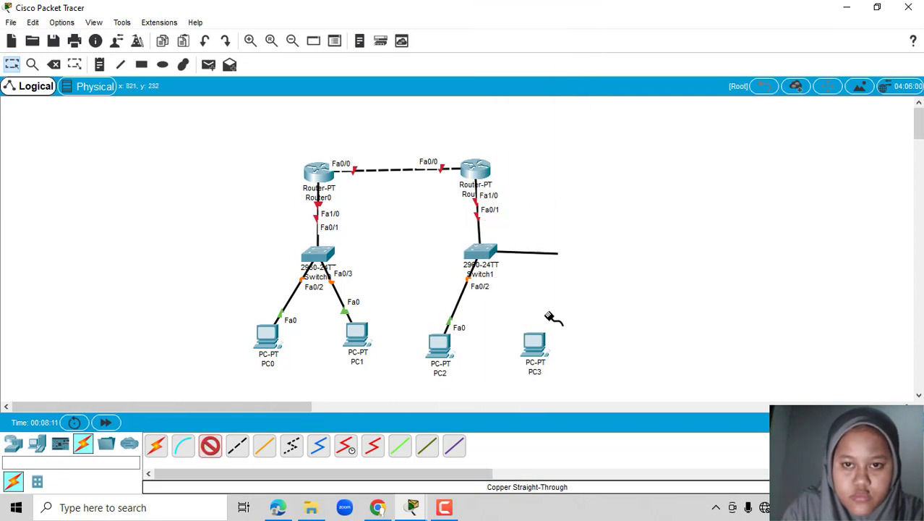
pyautogui.click(537, 353)
pyautogui.click(564, 408)
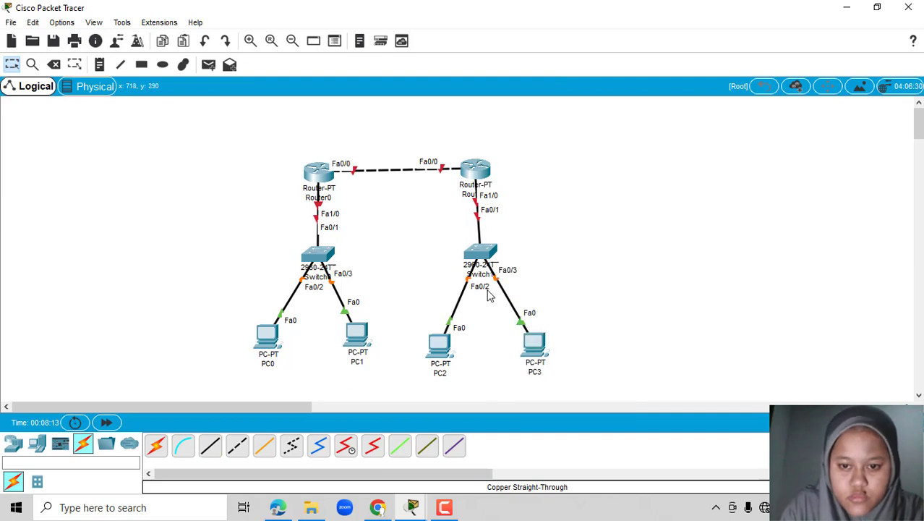
# Shift Switch1 and Router1 slightly to the right so they line up vertically above the gap between PC2 and PC3
pyautogui.moveTo(481, 253); pyautogui.dragTo(499, 262)
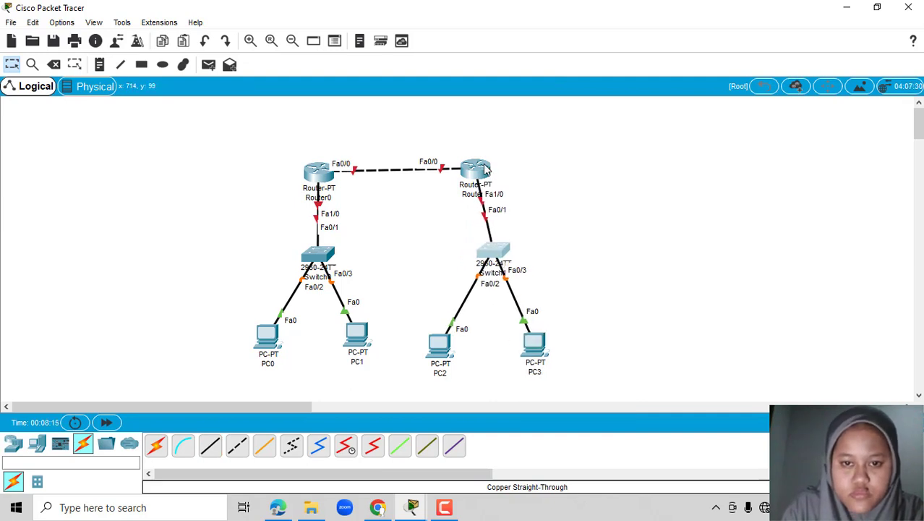
pyautogui.moveTo(483, 168); pyautogui.dragTo(502, 172)
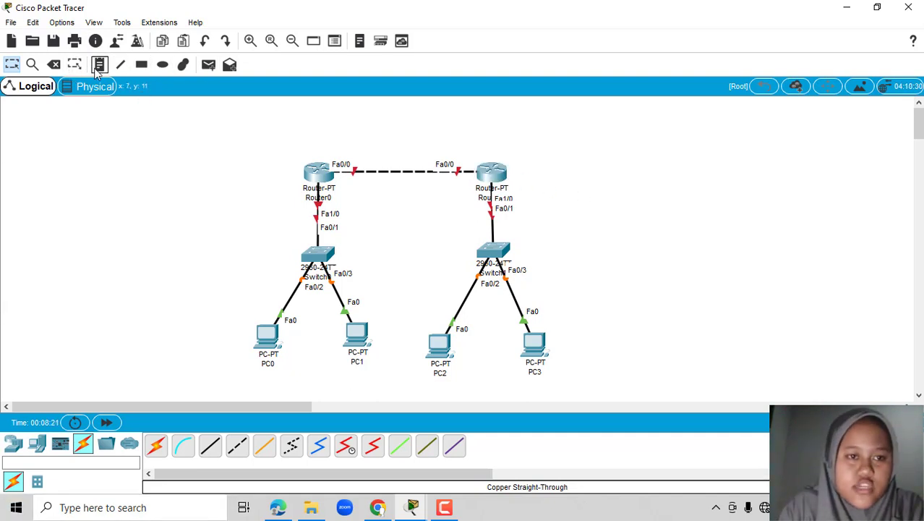
# Add a text note 192.168.1.1 above Router0 and a note 192.168.1.2 above Router1
pyautogui.click(268, 144)
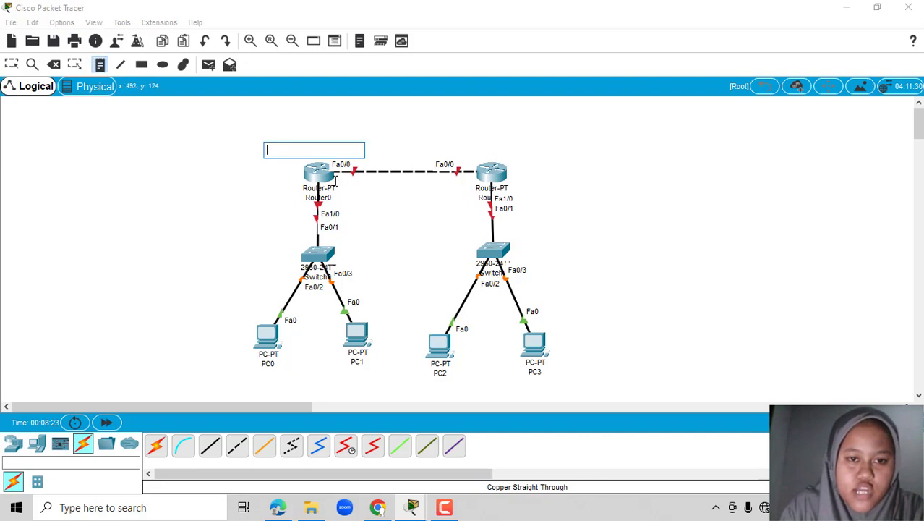
pyautogui.write('192.168.1.1')
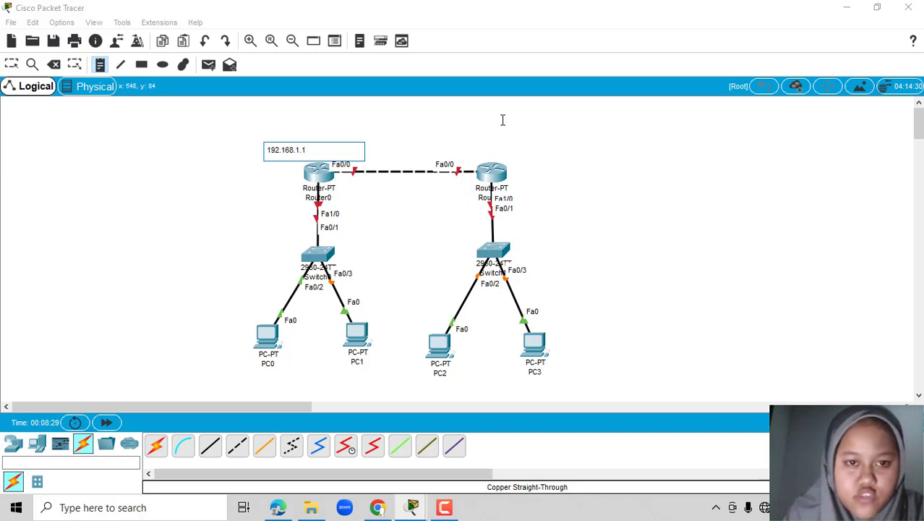
pyautogui.click(497, 142)
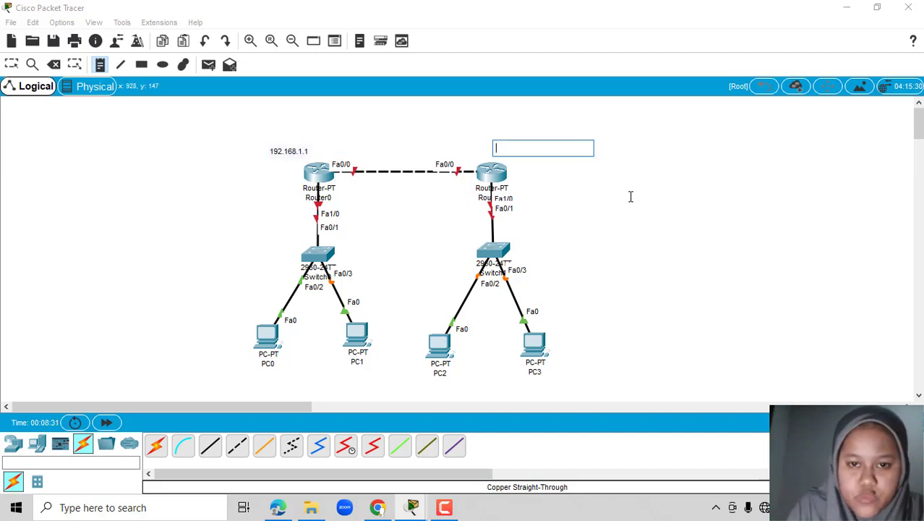
pyautogui.write('192.168.1.2')
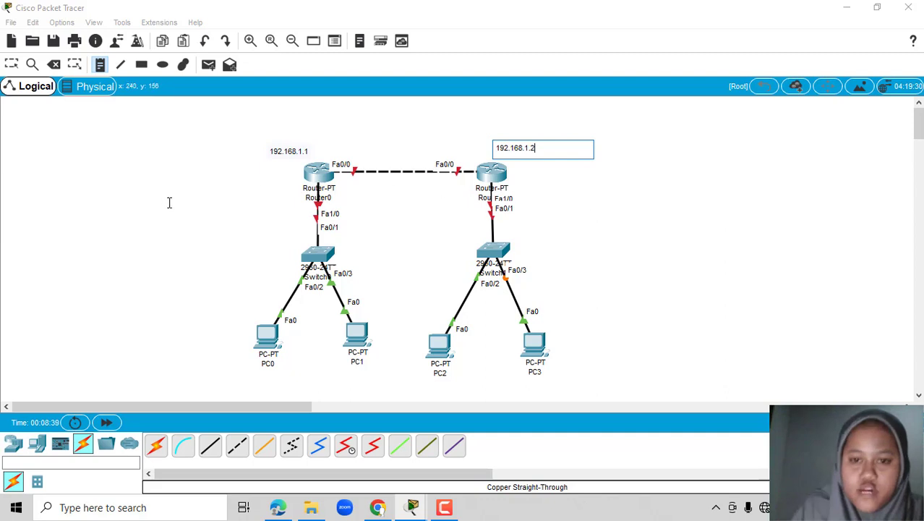
# Add a note 192.168.100.1 beside the Router0–Switch0 link and a note 192.168.200.1 beside the Router1–Switch1 link
pyautogui.click(221, 217)
pyautogui.write('192.168.1')
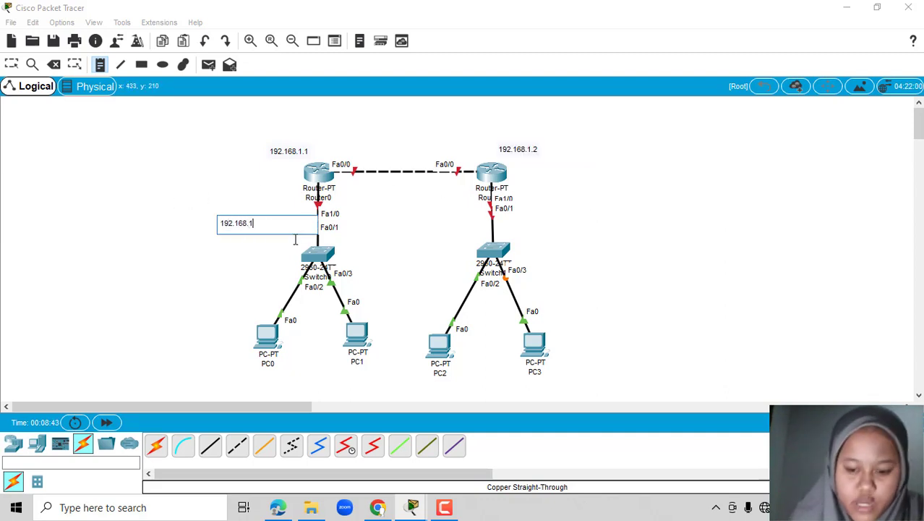
pyautogui.write('00.1')
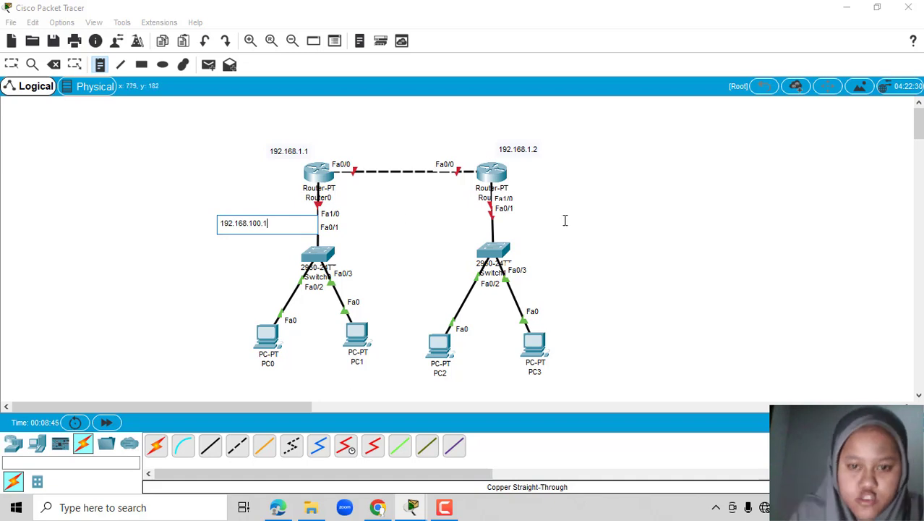
pyautogui.click(539, 208)
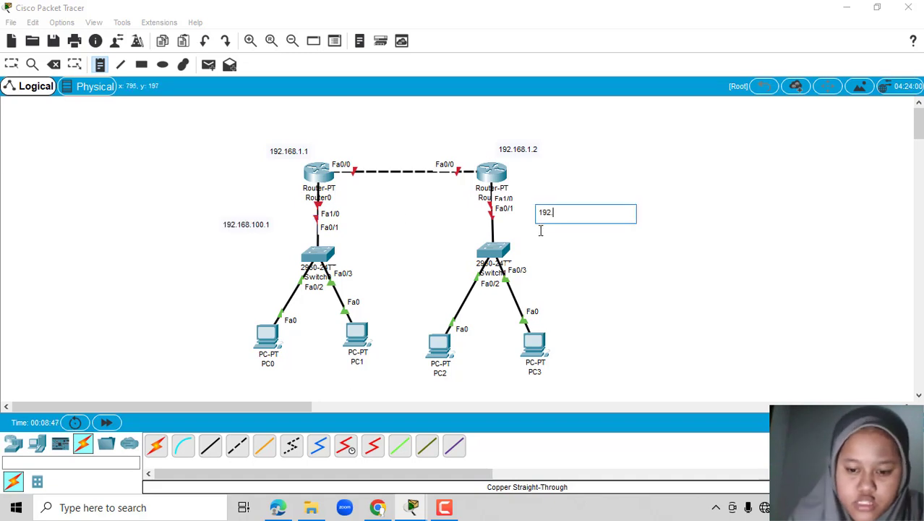
pyautogui.write('168.200.1')
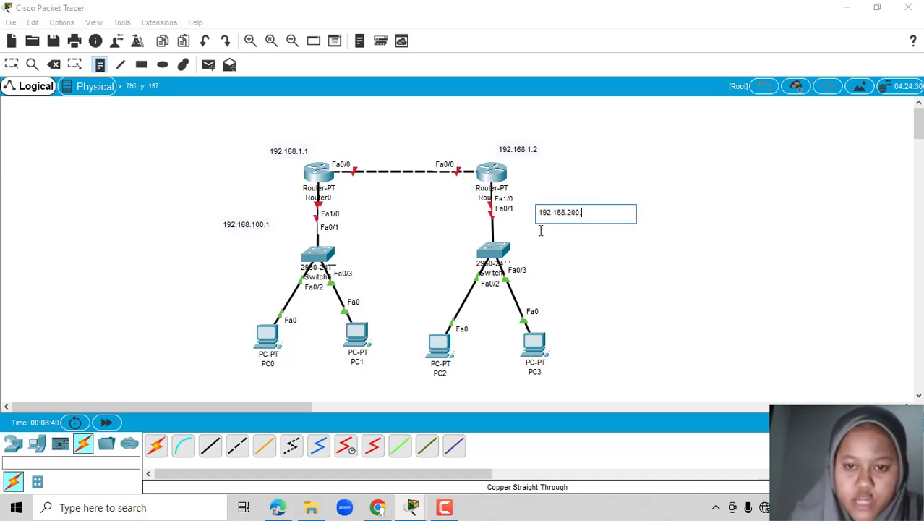
# Move the four IP address notes closer to the routers and links they describe
pyautogui.click(10, 65)
pyautogui.moveTo(246, 225); pyautogui.dragTo(271, 221)
pyautogui.moveTo(296, 151); pyautogui.dragTo(340, 140)
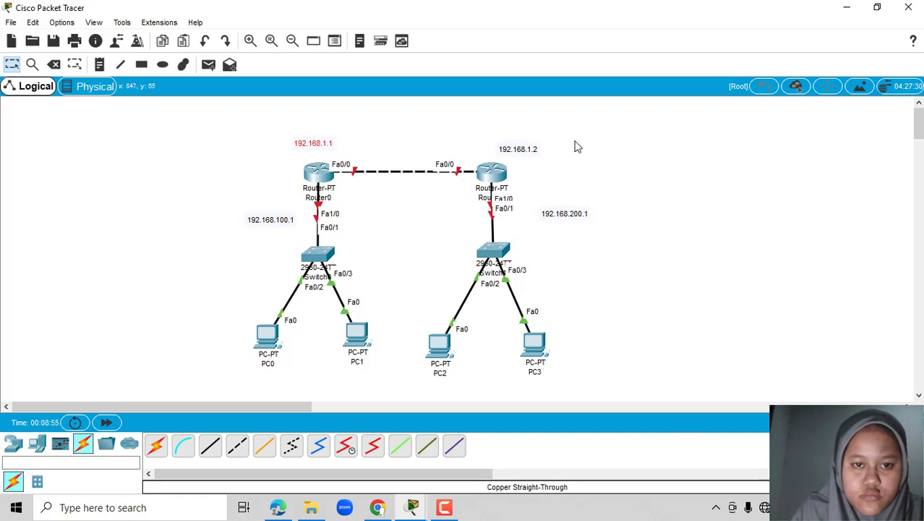
pyautogui.moveTo(538, 152); pyautogui.dragTo(509, 144)
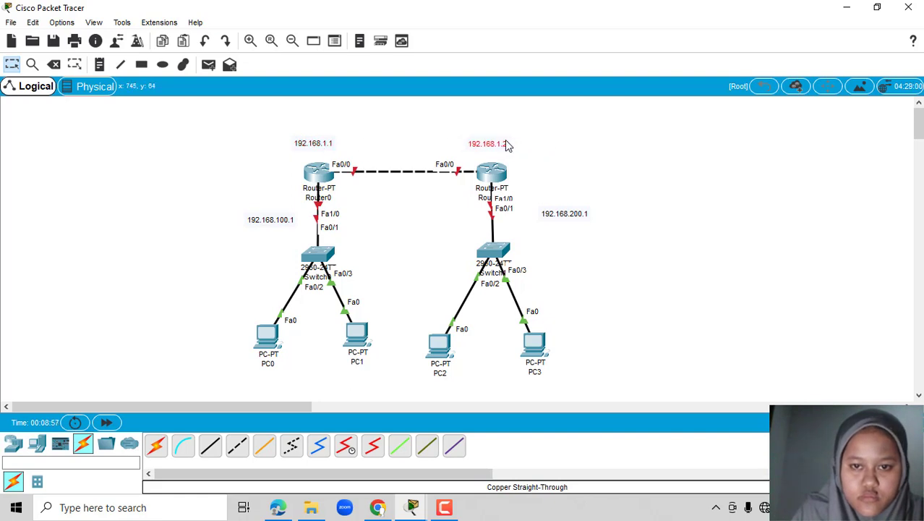
pyautogui.moveTo(571, 216); pyautogui.dragTo(545, 220)
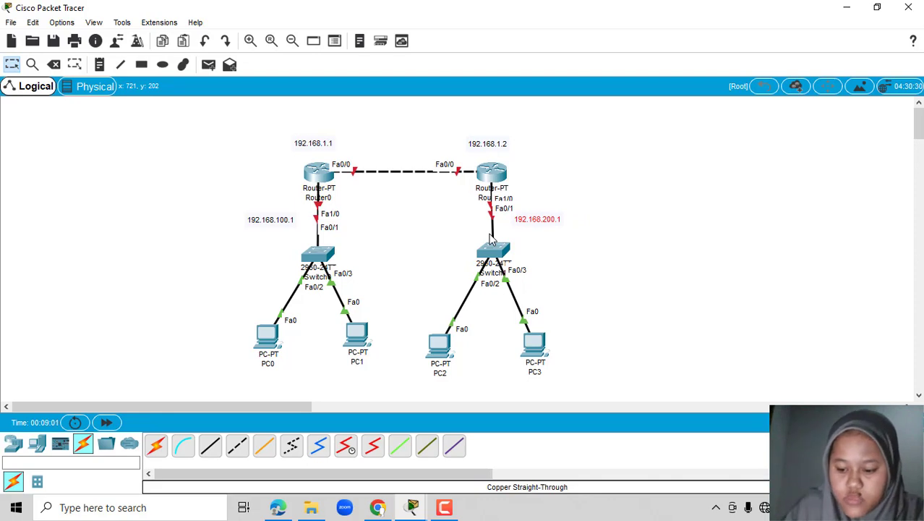
# Turn on Router0's FastEthernet0/0 port and give it IP address 192.168.1.1 with subnet mask 255.255.255.0
pyautogui.click(318, 173)
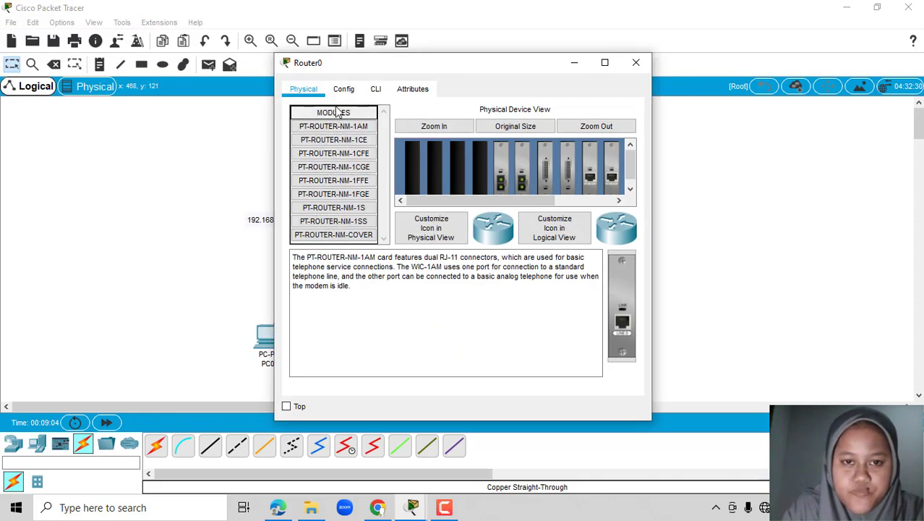
pyautogui.click(345, 90)
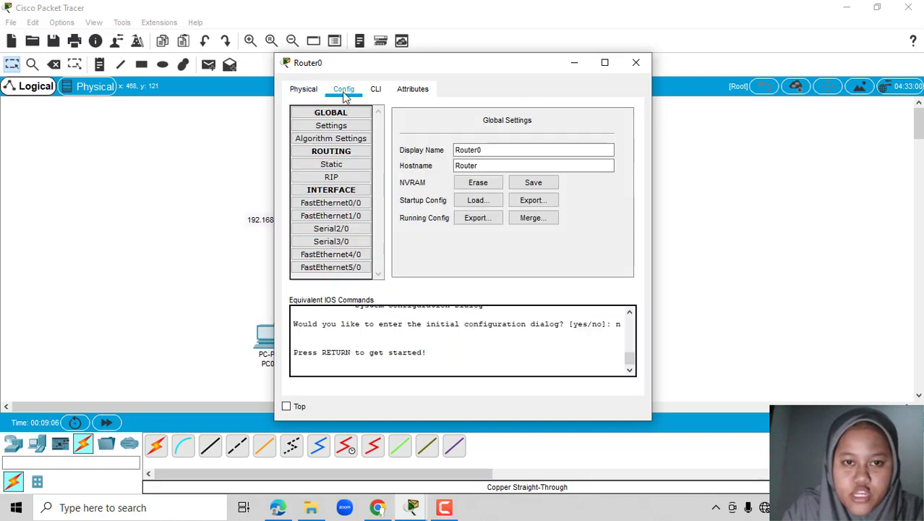
pyautogui.click(356, 205)
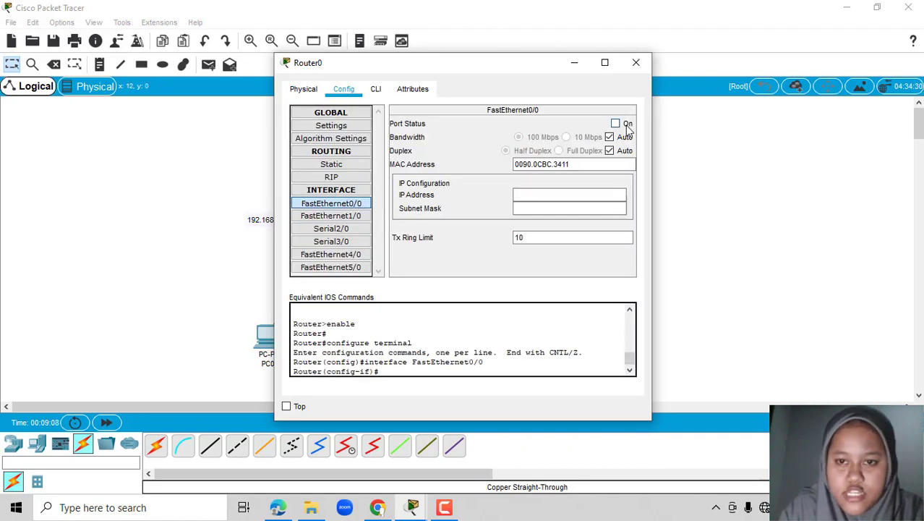
pyautogui.click(627, 125)
pyautogui.click(552, 193)
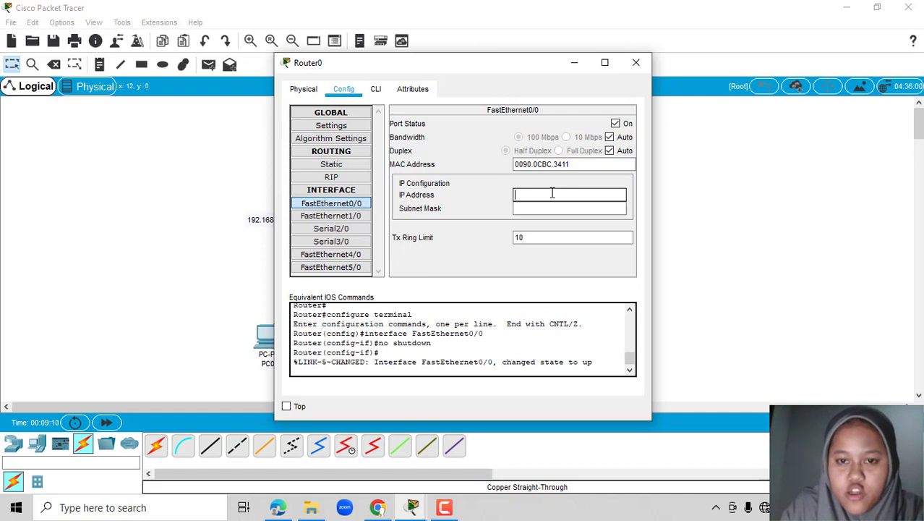
pyautogui.write('192.168.1.1')
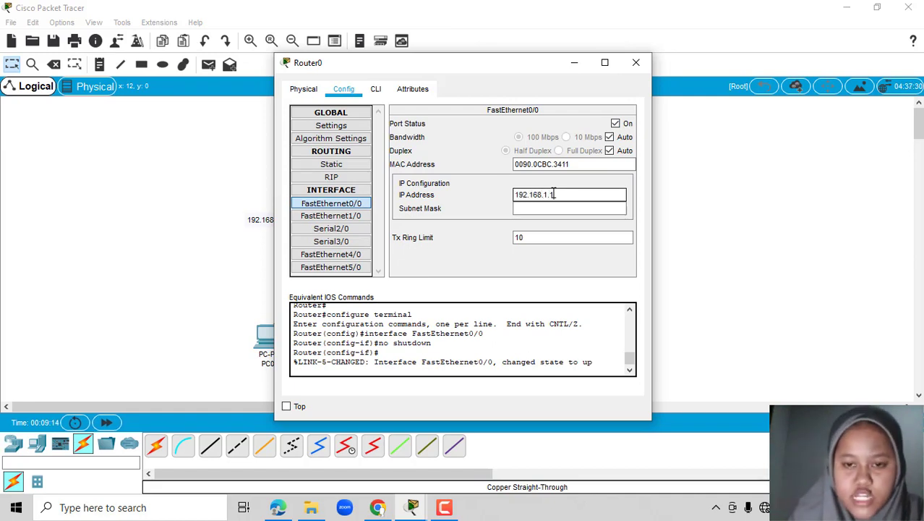
pyautogui.click(550, 208)
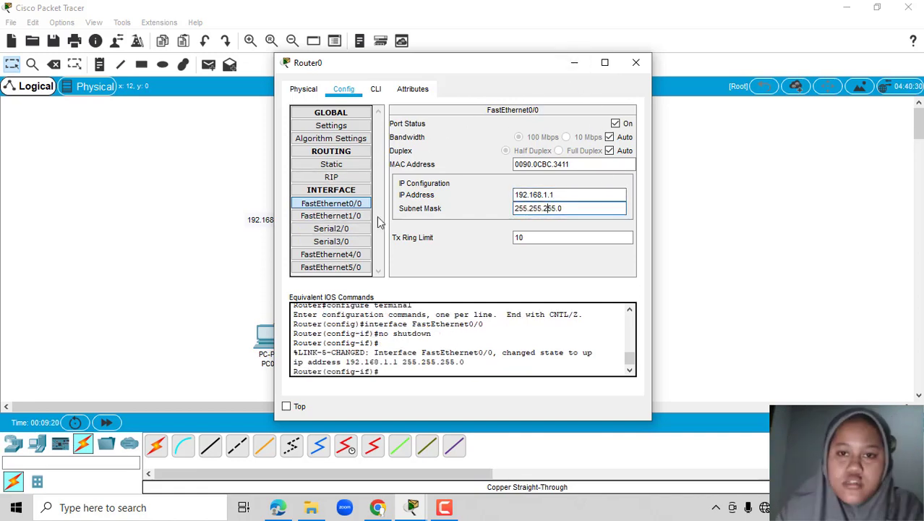
# Turn on Router0's FastEthernet1/0 port and give it IP address 192.168.100.1 with subnet mask 255.255.255.0
pyautogui.click(333, 216)
pyautogui.click(538, 195)
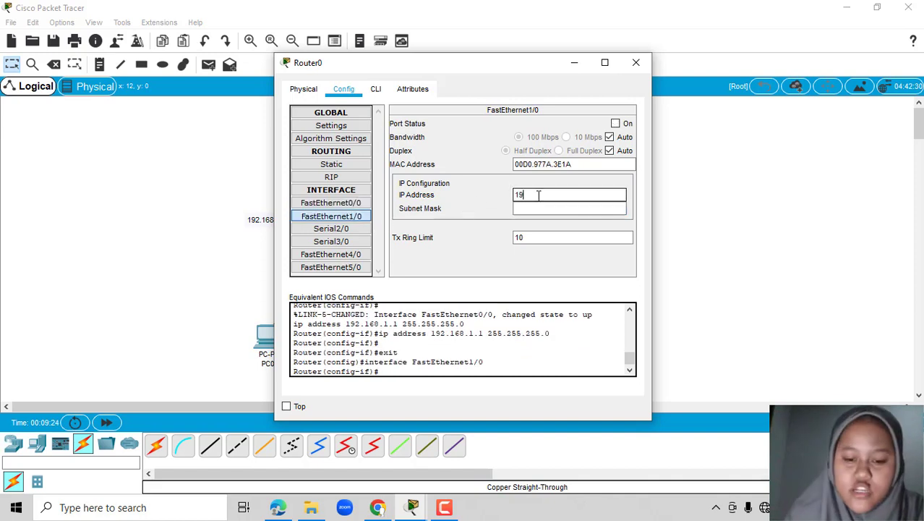
pyautogui.click(615, 125)
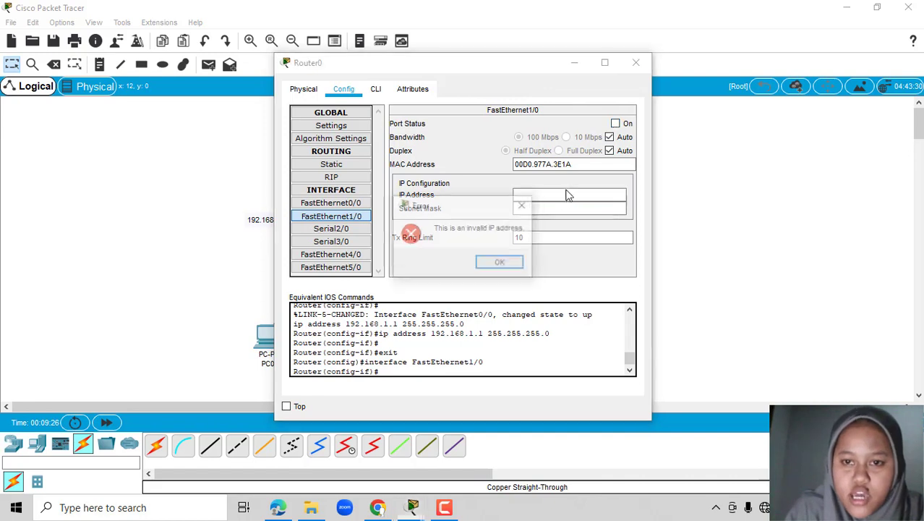
pyautogui.click(529, 206)
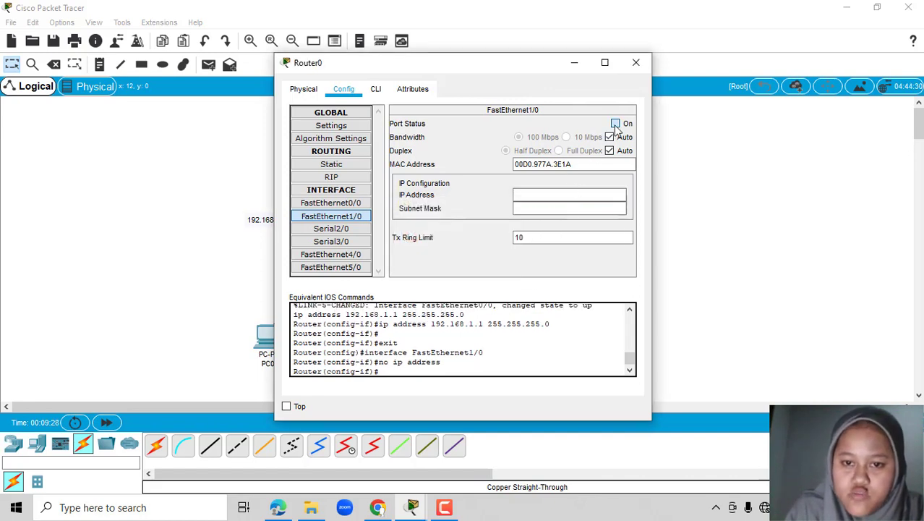
pyautogui.click(615, 126)
pyautogui.click(552, 194)
pyautogui.write('1')
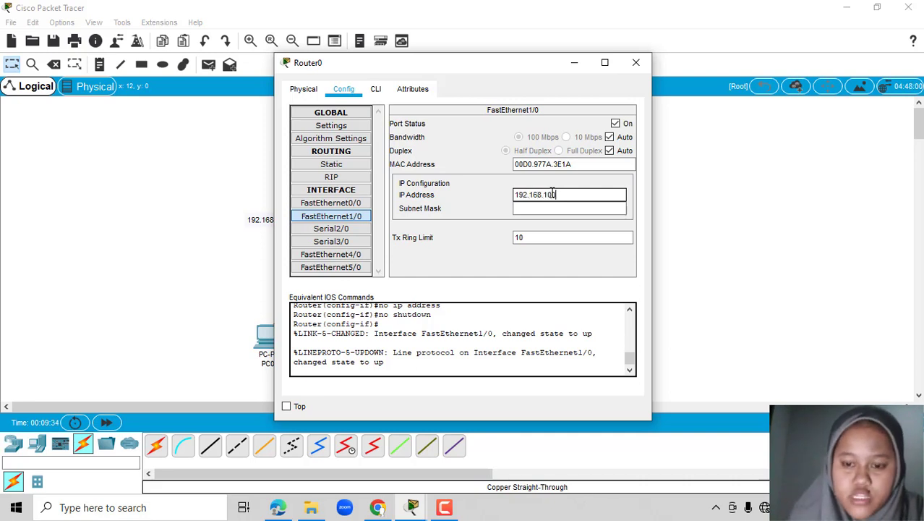
pyautogui.write('92.168.100.1')
pyautogui.click(559, 207)
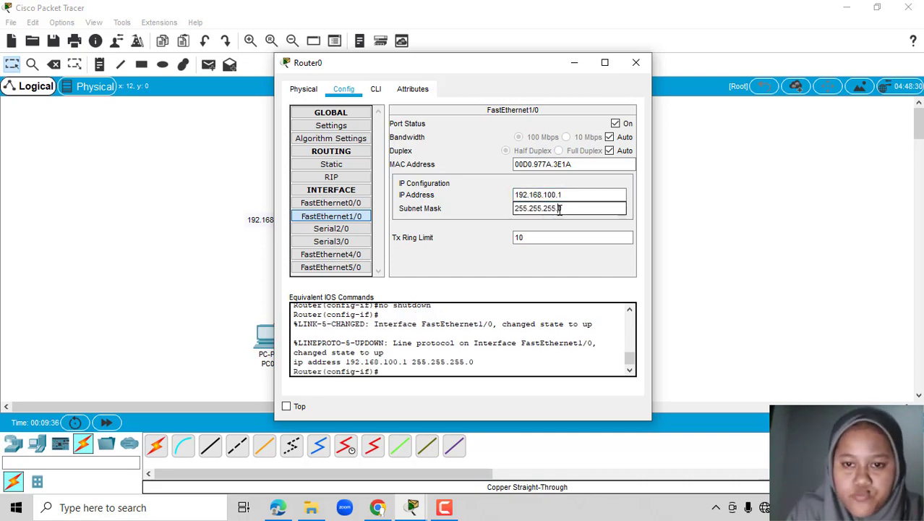
pyautogui.click(574, 63)
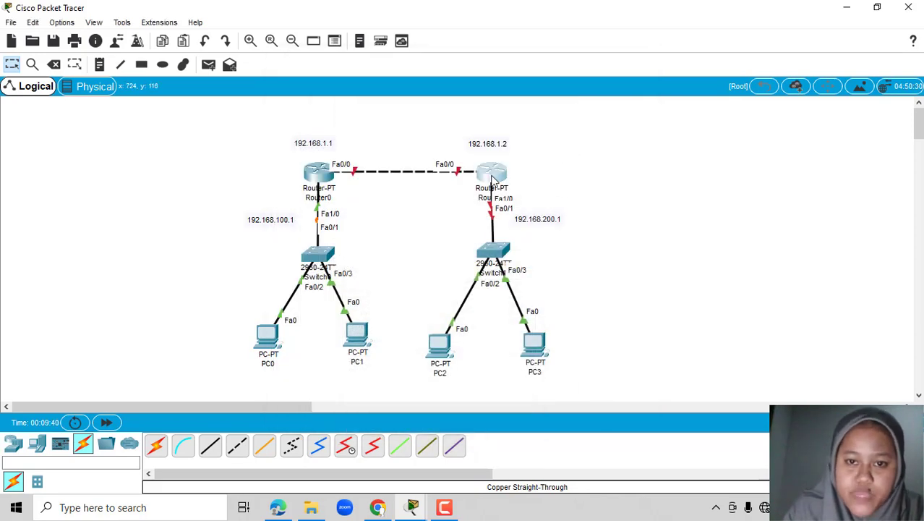
# Turn on Router1's FastEthernet0/0 port and give it IP address 192.168.1.2 with subnet mask 255.255.255.0
pyautogui.click(491, 175)
pyautogui.click(344, 89)
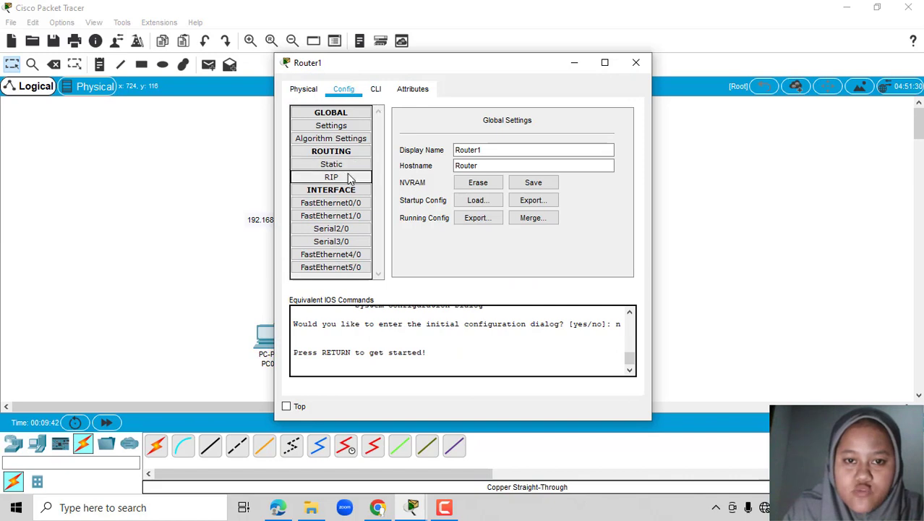
pyautogui.click(350, 204)
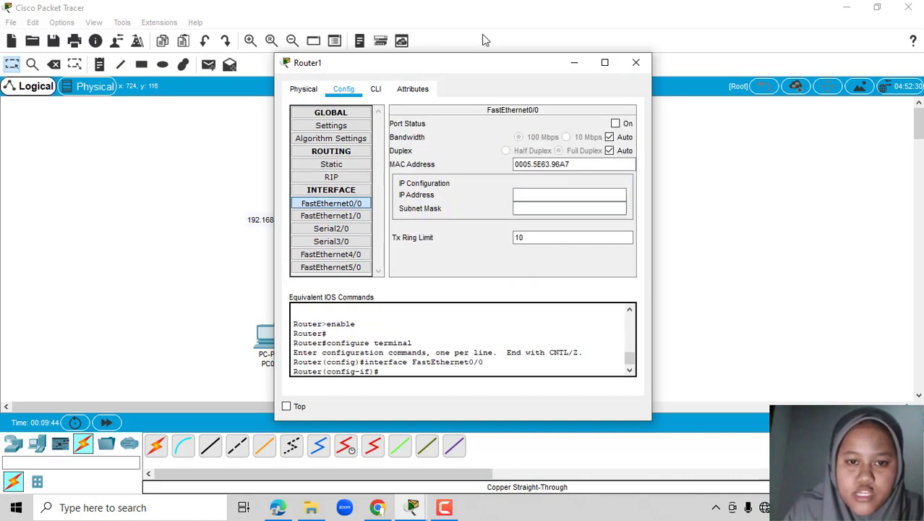
pyautogui.click(616, 124)
pyautogui.click(562, 193)
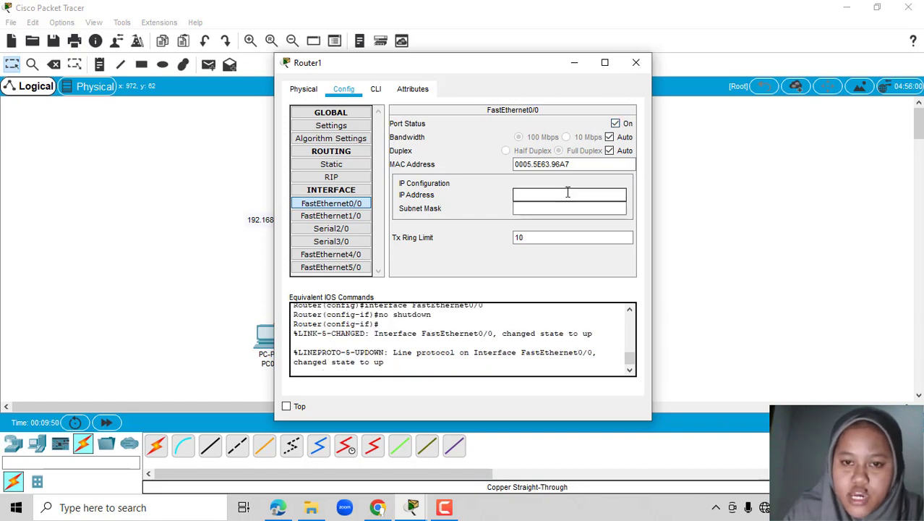
pyautogui.write('192.168.')
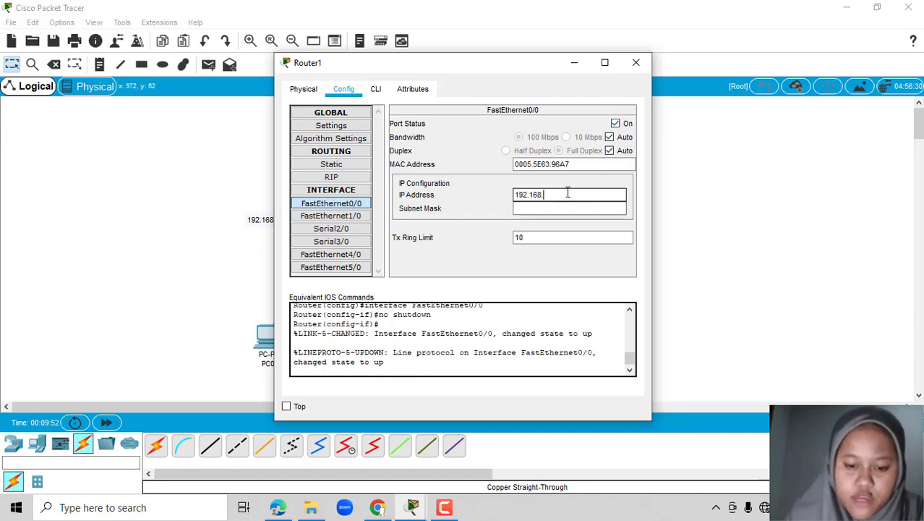
pyautogui.write('1.2')
pyautogui.click(567, 209)
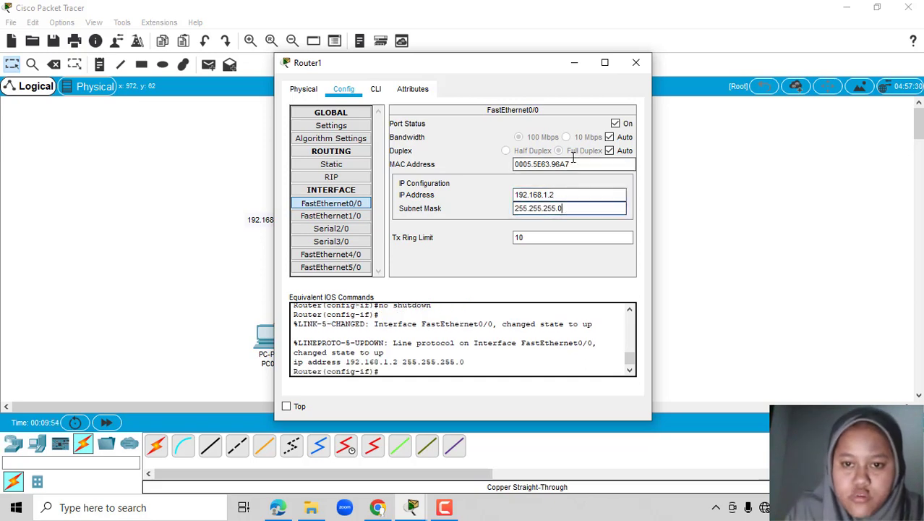
# Turn on Router1's FastEthernet1/0 port and give it IP address 192.168.200.1 with the default subnet mask
pyautogui.click(332, 216)
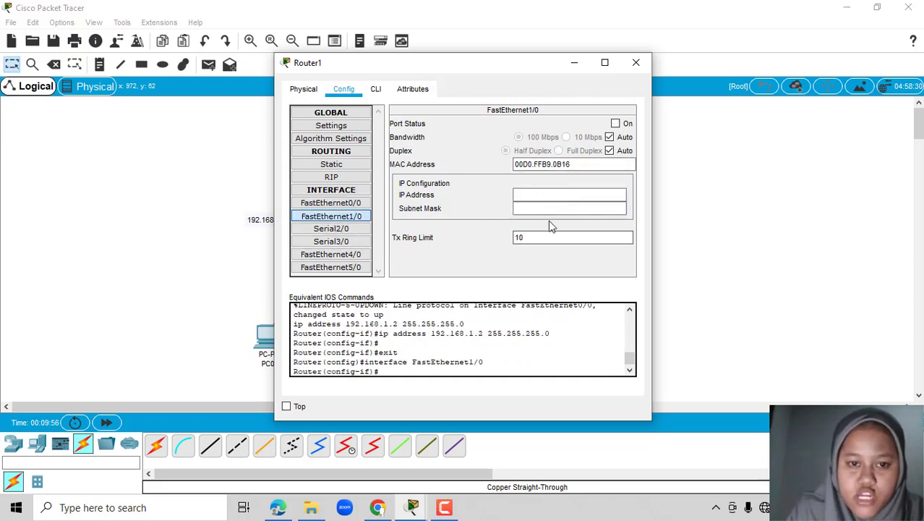
pyautogui.click(550, 194)
pyautogui.click(615, 124)
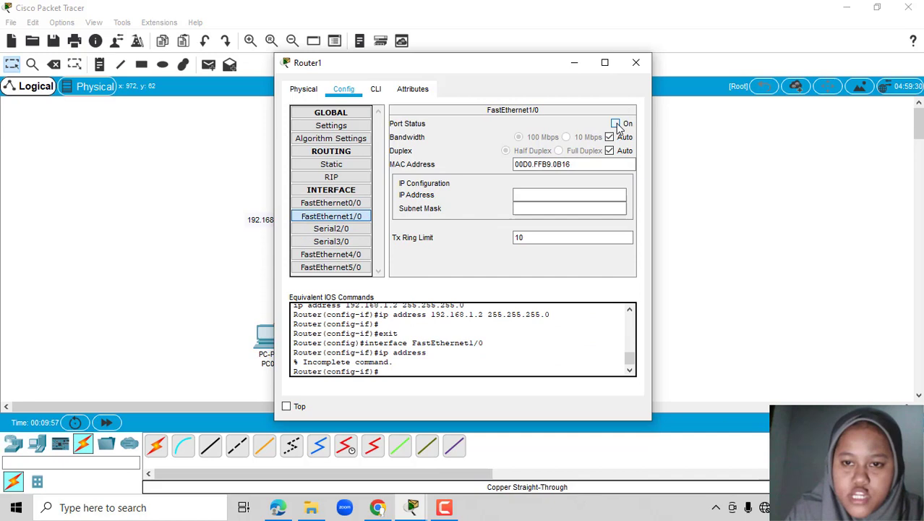
pyautogui.click(551, 195)
pyautogui.write('192.')
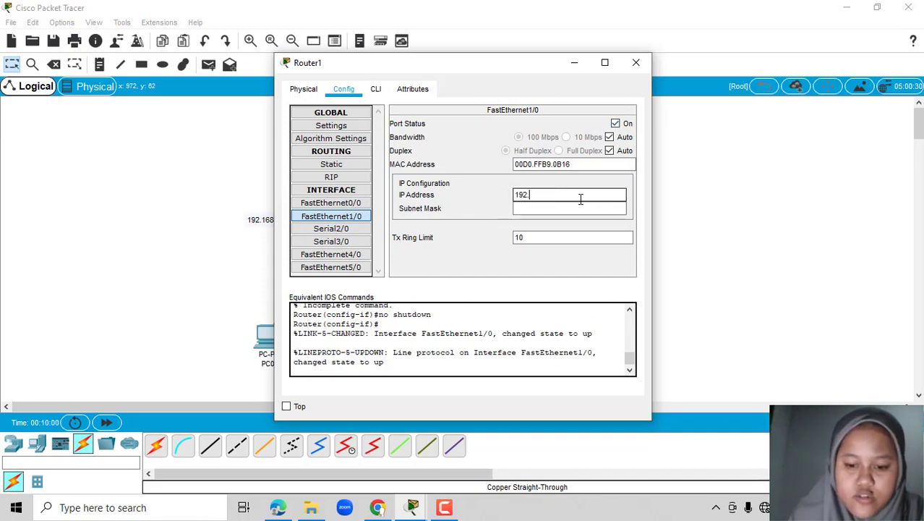
pyautogui.write('168.200.1')
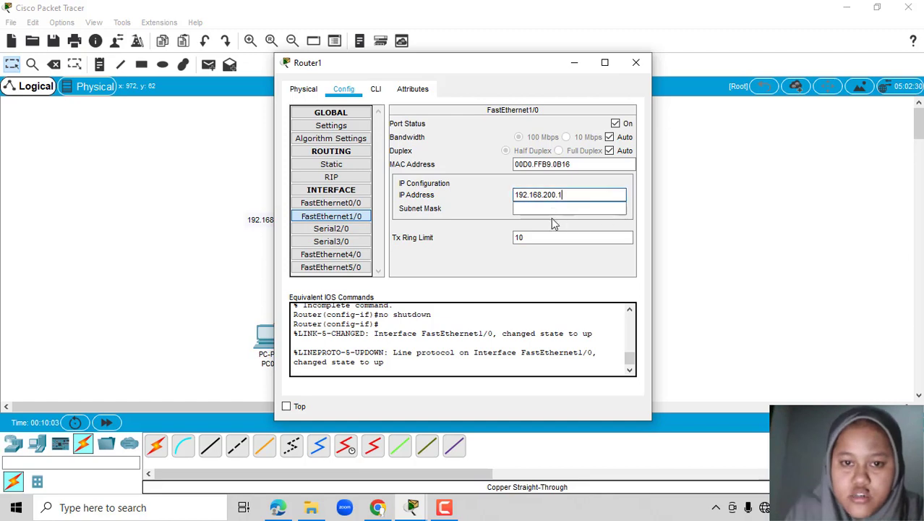
pyautogui.click(553, 208)
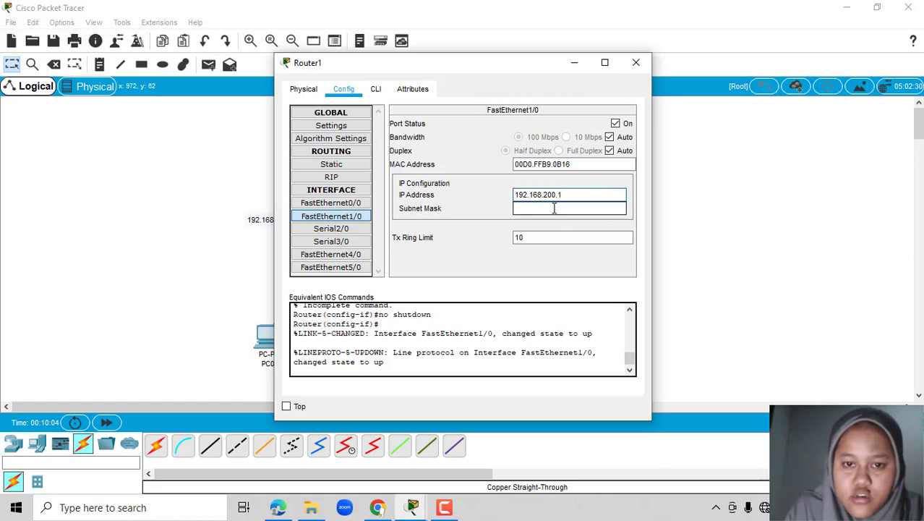
pyautogui.click(574, 62)
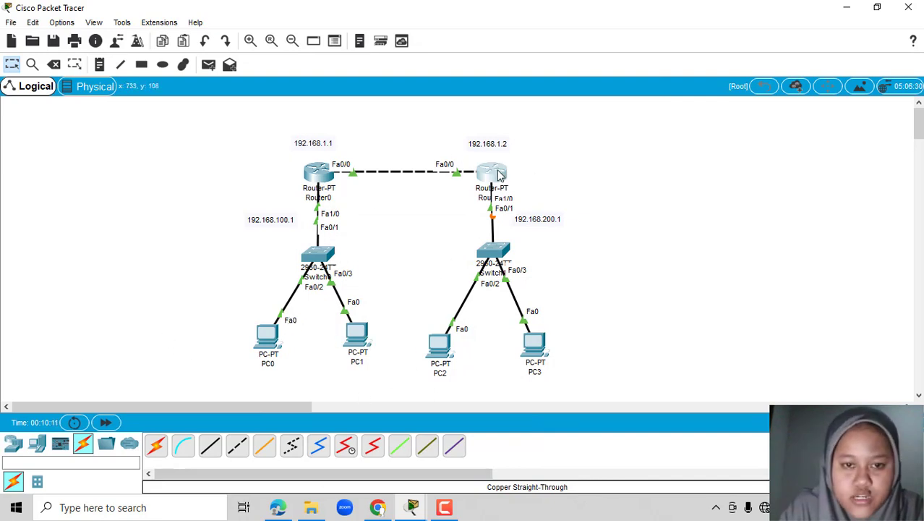
pyautogui.moveTo(500, 174); pyautogui.dragTo(500, 173)
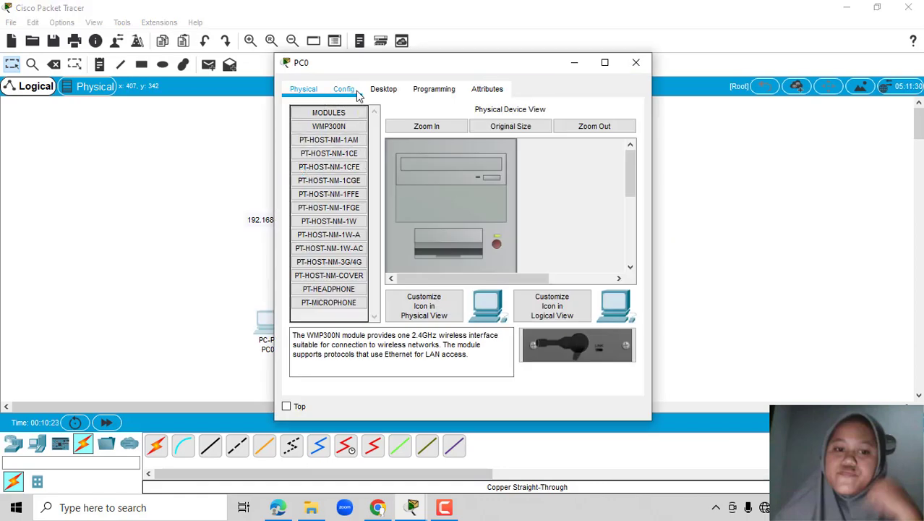
# Give PC0 the static IP address 192.168.100.2 with subnet mask 255.255.255.0
pyautogui.click(383, 93)
pyautogui.click(320, 137)
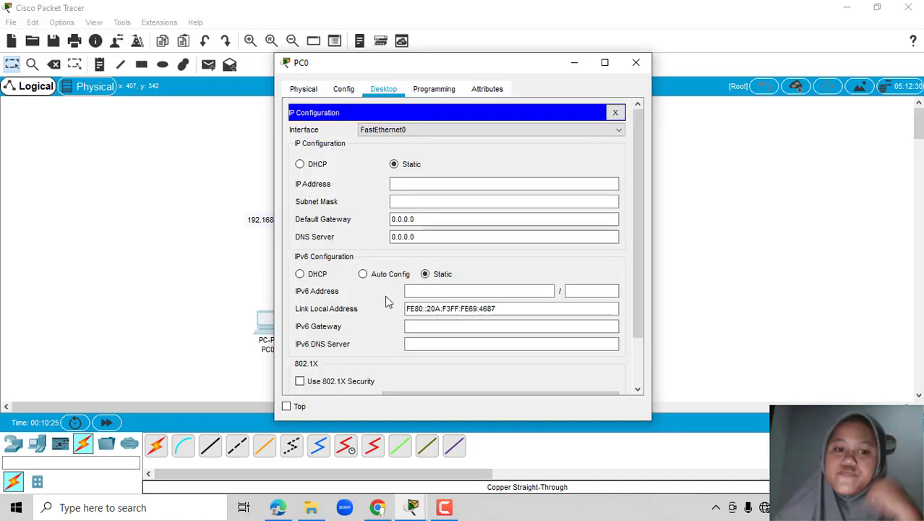
pyautogui.click(409, 184)
pyautogui.write('192.')
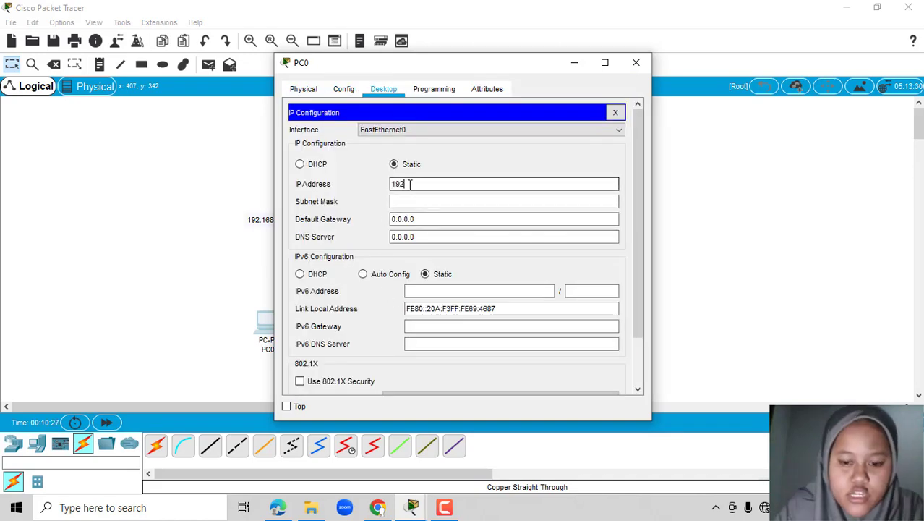
pyautogui.write('168.')
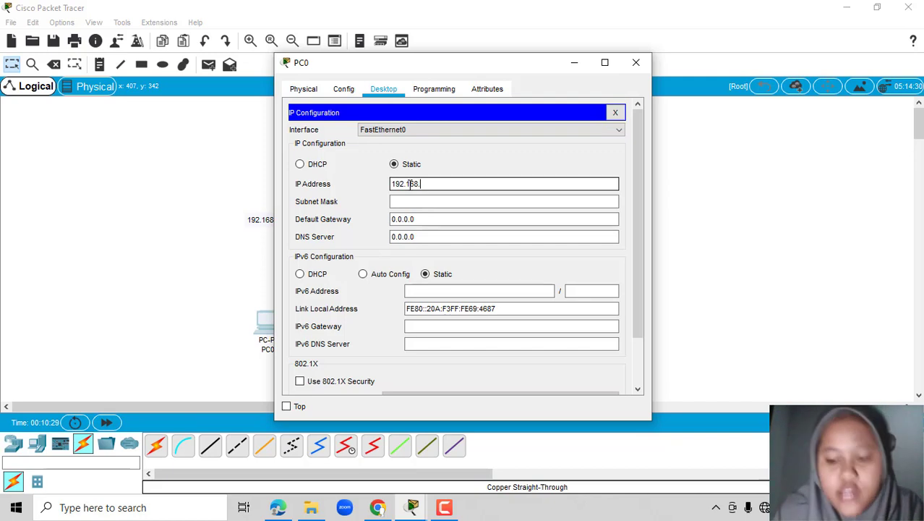
pyautogui.write('100')
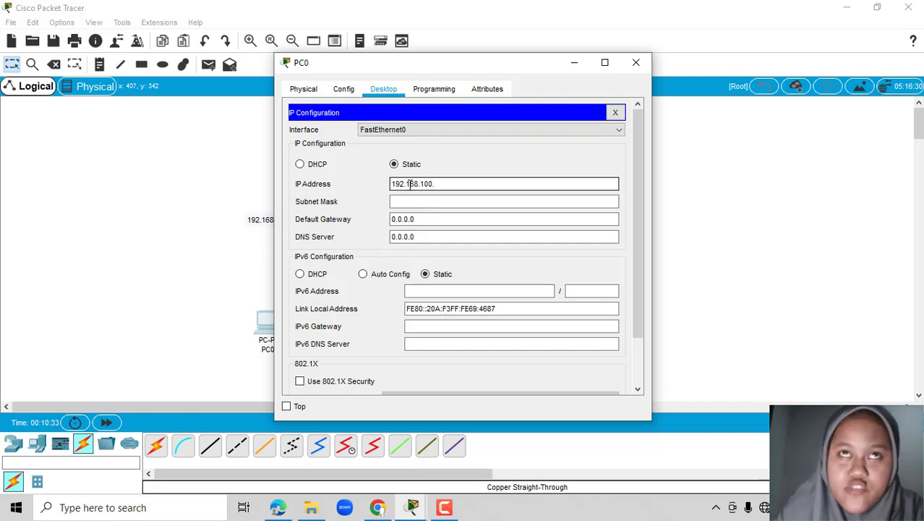
pyautogui.write('.2')
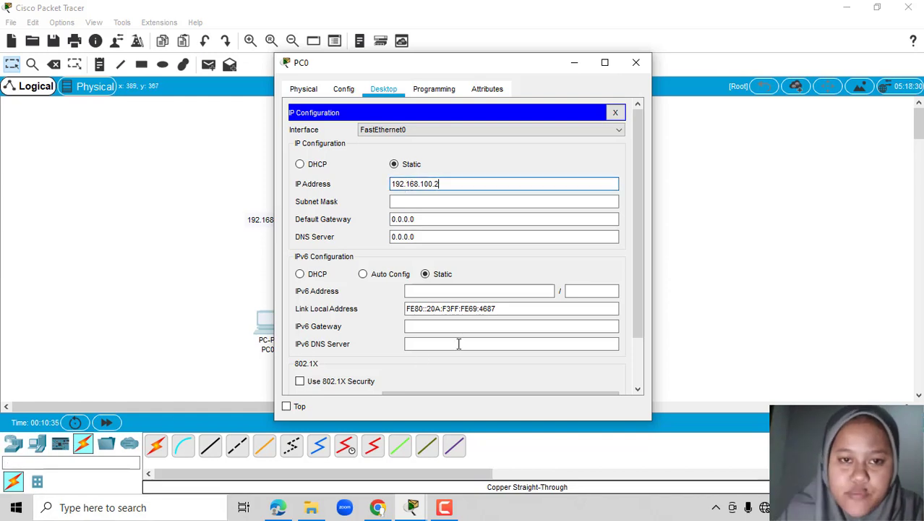
pyautogui.click(445, 202)
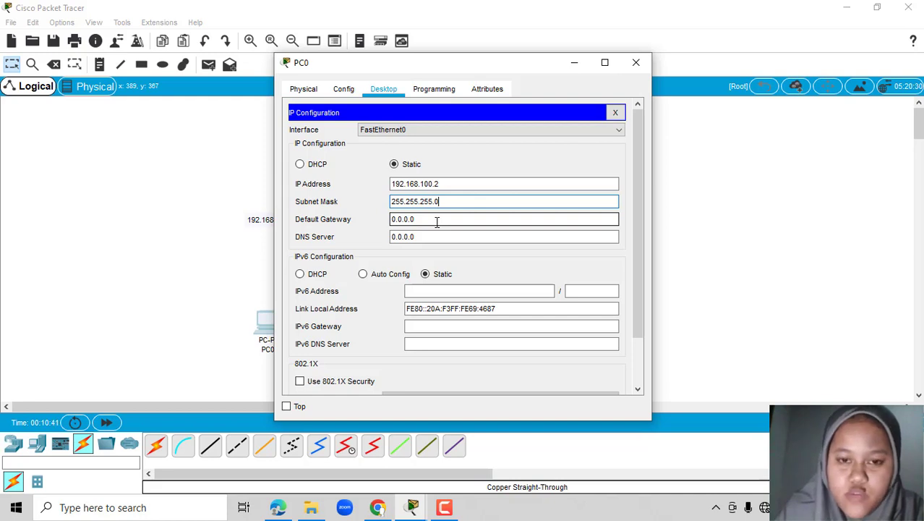
# Set PC0's default gateway to 192.168.100.1
pyautogui.click(437, 222)
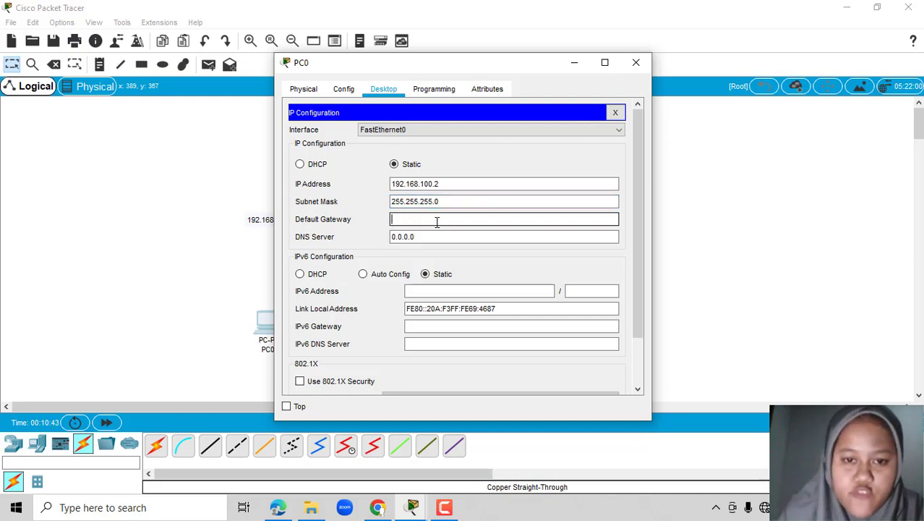
pyautogui.write('192.168.100.1')
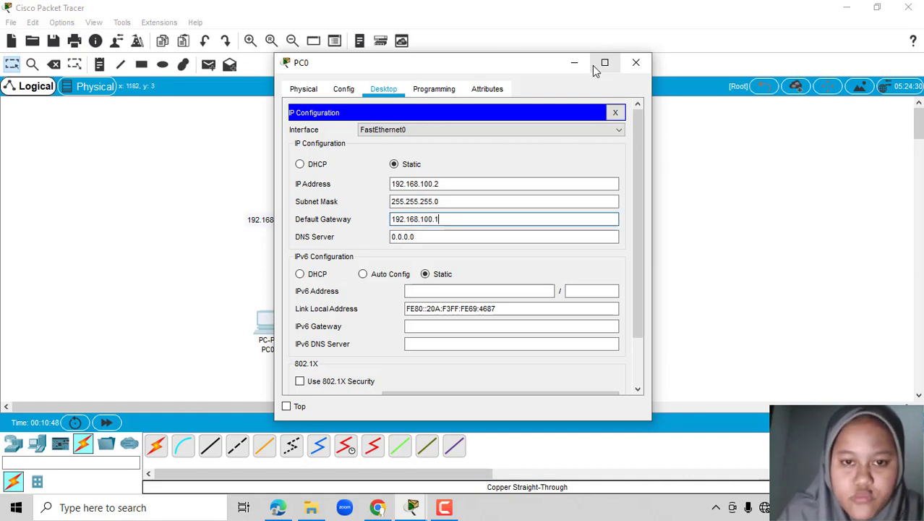
pyautogui.click(574, 62)
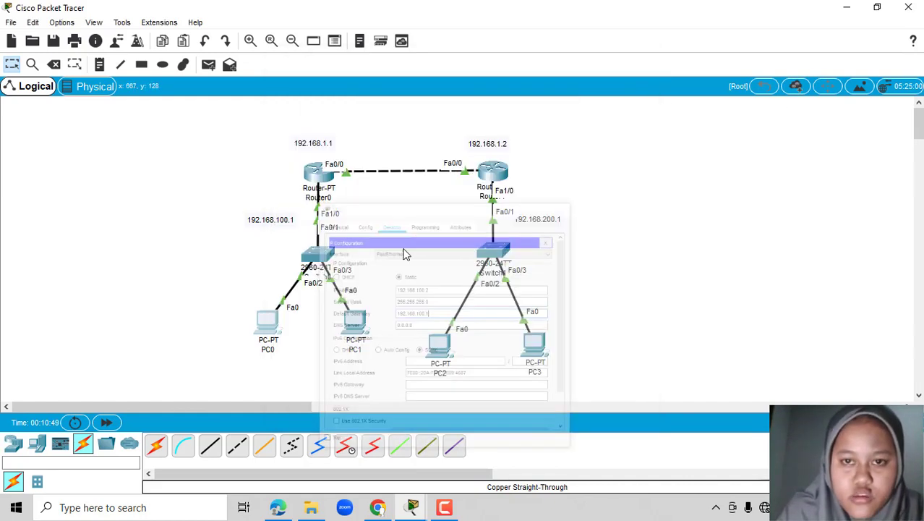
# Give PC1 the static IP address 192.168.100.3 with subnet mask 255.255.255.0
pyautogui.click(354, 322)
pyautogui.click(383, 89)
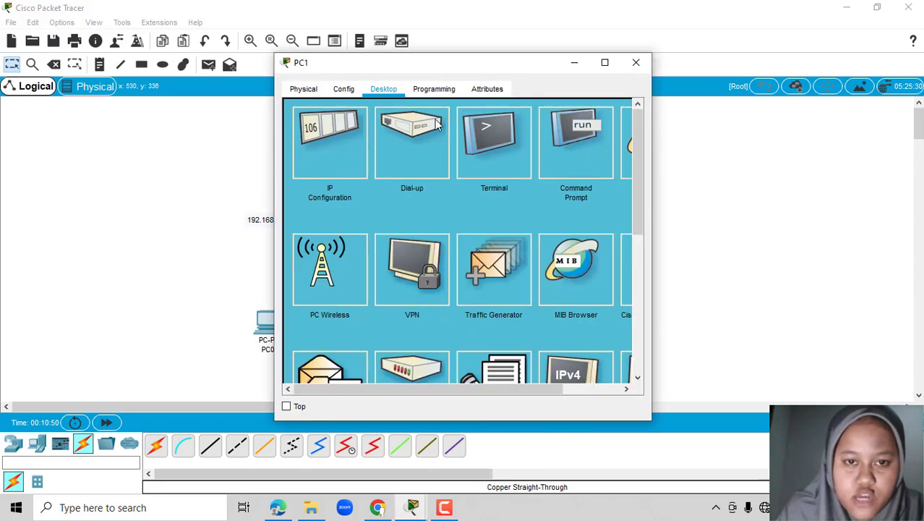
pyautogui.click(331, 128)
pyautogui.click(407, 182)
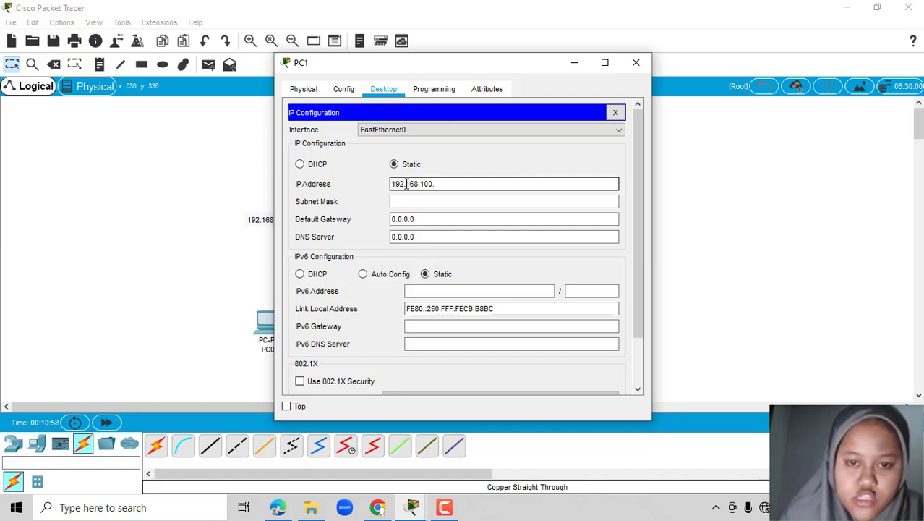
pyautogui.click(435, 201)
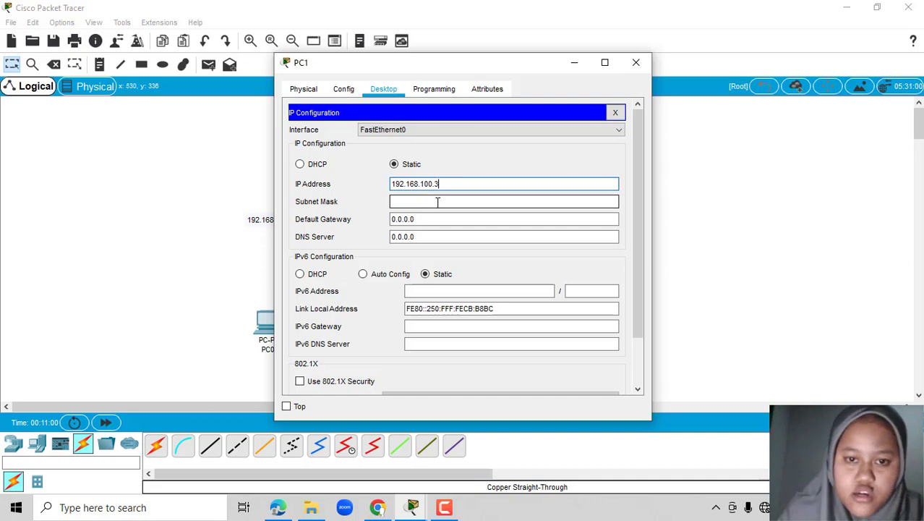
# Set PC1's default gateway to 192.168.100.1 and recheck PC0's IP configuration
pyautogui.click(444, 219)
pyautogui.press('BackSpace')
pyautogui.press('BackSpace')
pyautogui.press('BackSpace')
pyautogui.press('BackSpace')
pyautogui.press('BackSpace')
pyautogui.press('BackSpace')
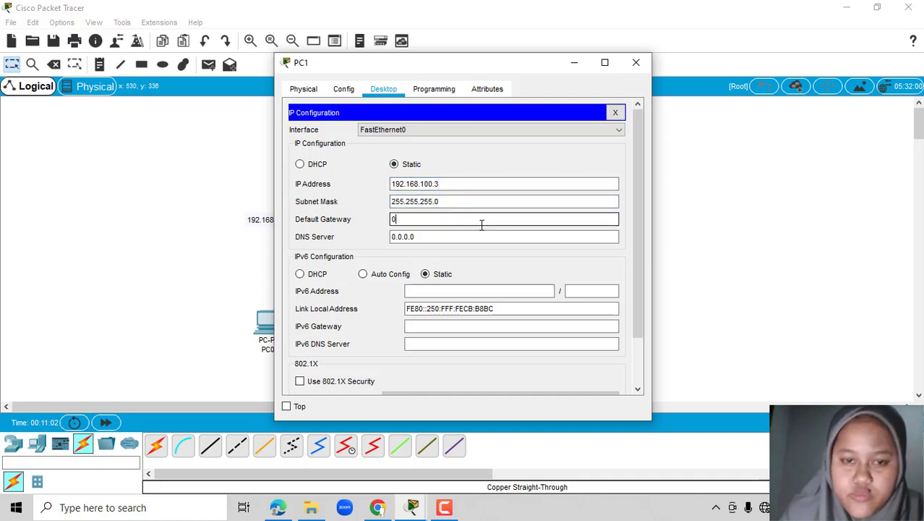
pyautogui.write('192.16')
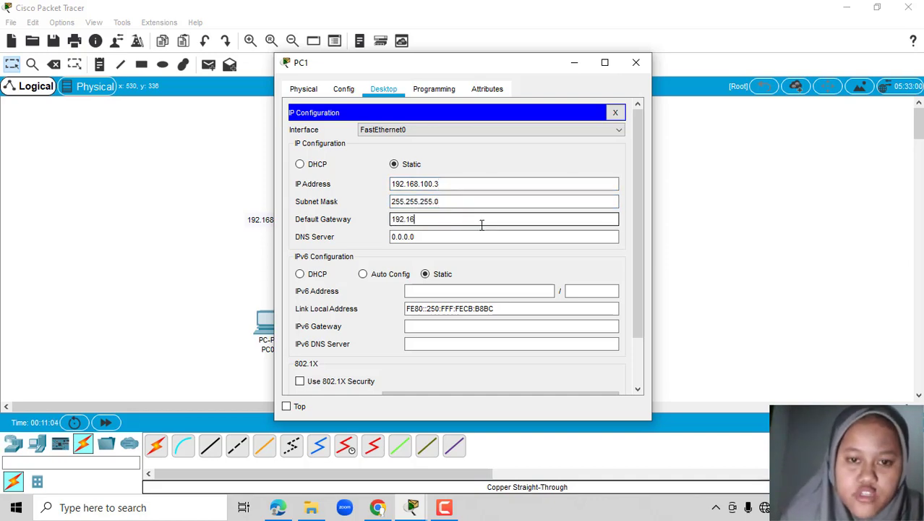
pyautogui.write('8.100.1')
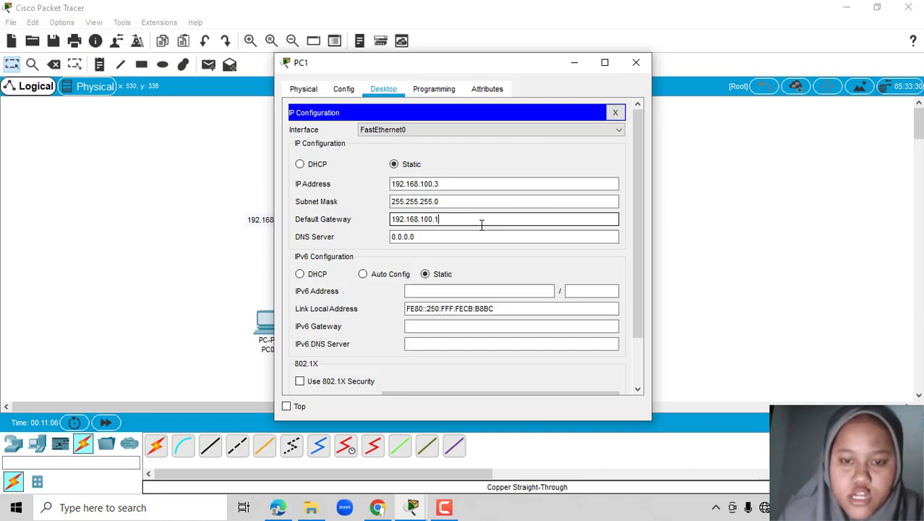
pyautogui.click(575, 62)
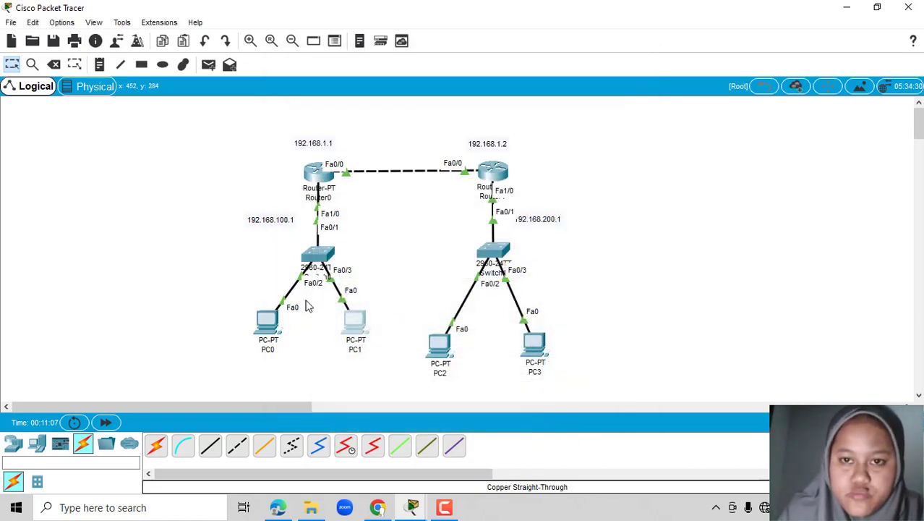
pyautogui.click(275, 330)
pyautogui.click(573, 62)
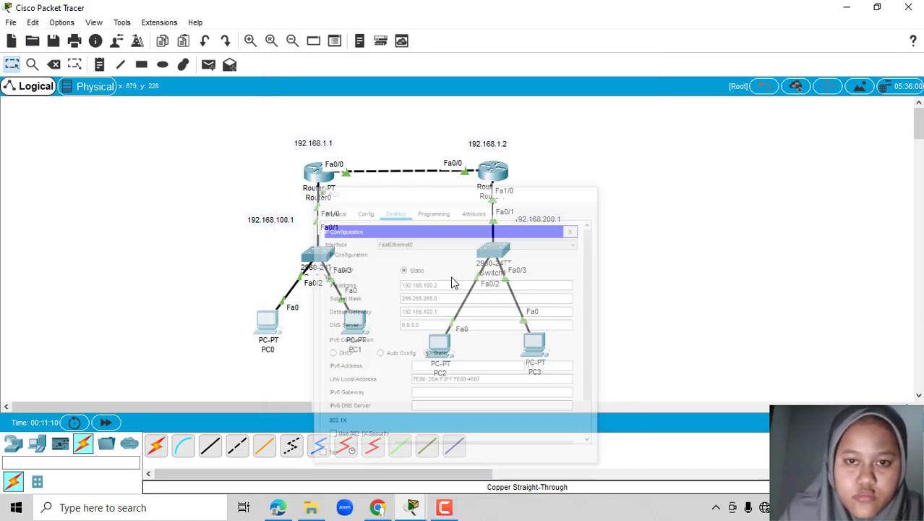
# Move PC2 and PC3 up in the workspace so they sit level with PC0 and PC1
pyautogui.moveTo(445, 352); pyautogui.dragTo(447, 325)
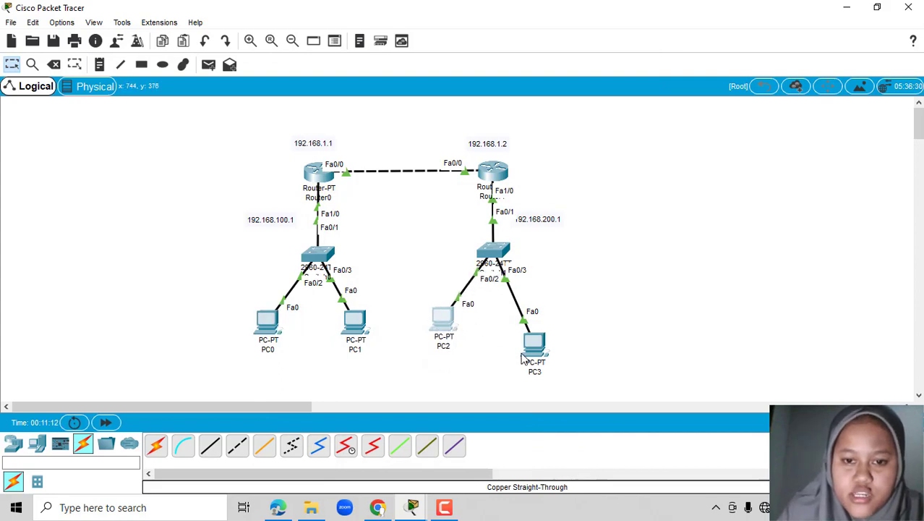
pyautogui.moveTo(522, 358); pyautogui.dragTo(529, 333)
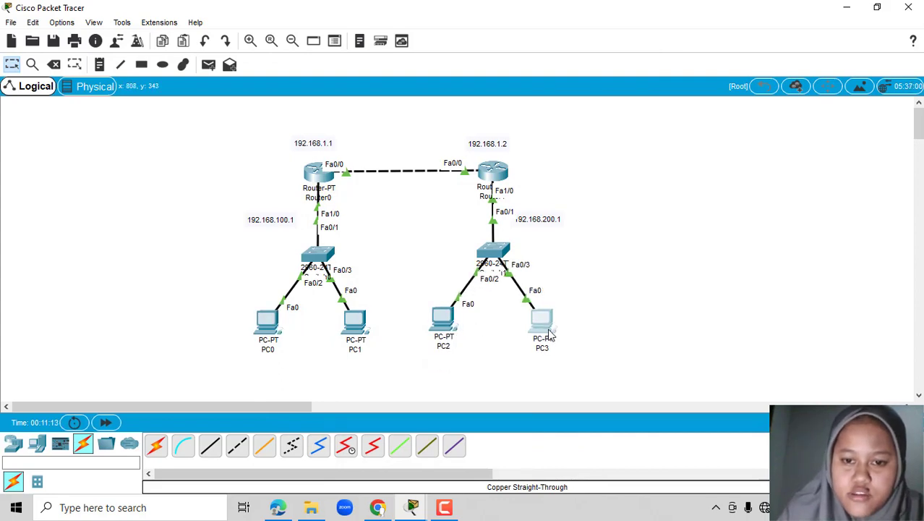
# Give PC2 the static IP address 192.168.200.2 with subnet mask 255.255.255.0
pyautogui.click(437, 321)
pyautogui.click(384, 89)
pyautogui.click(338, 138)
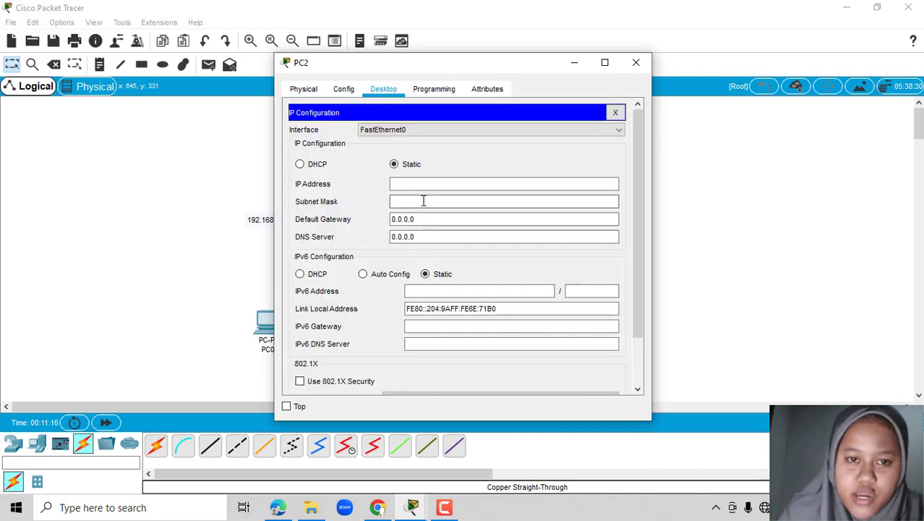
pyautogui.click(431, 184)
pyautogui.write('192.168.200')
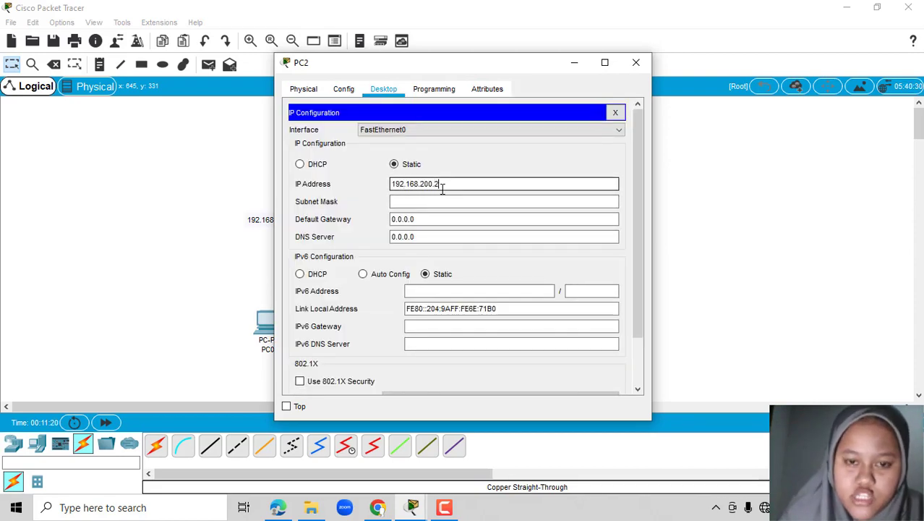
pyautogui.write('.2')
pyautogui.click(437, 201)
# Set PC2's default gateway to 192.168.200.1 and put its configuration window away
pyautogui.click(436, 219)
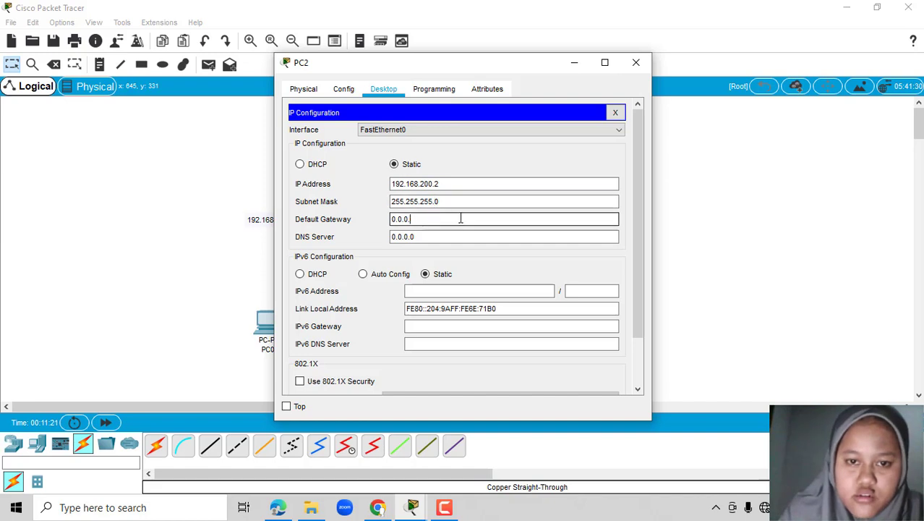
pyautogui.press('BackSpace')
pyautogui.press('BackSpace')
pyautogui.press('BackSpace')
pyautogui.press('BackSpace')
pyautogui.press('BackSpace')
pyautogui.press('BackSpace')
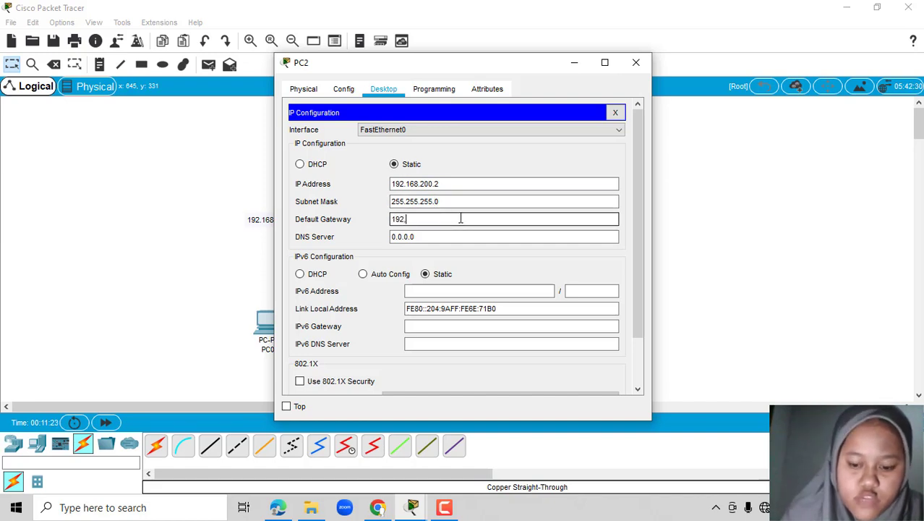
pyautogui.write('192.168')
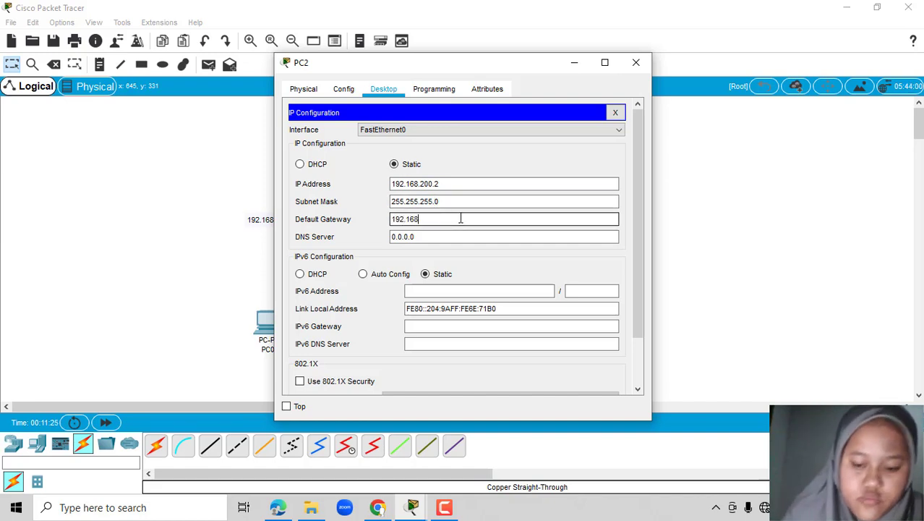
pyautogui.write('.200')
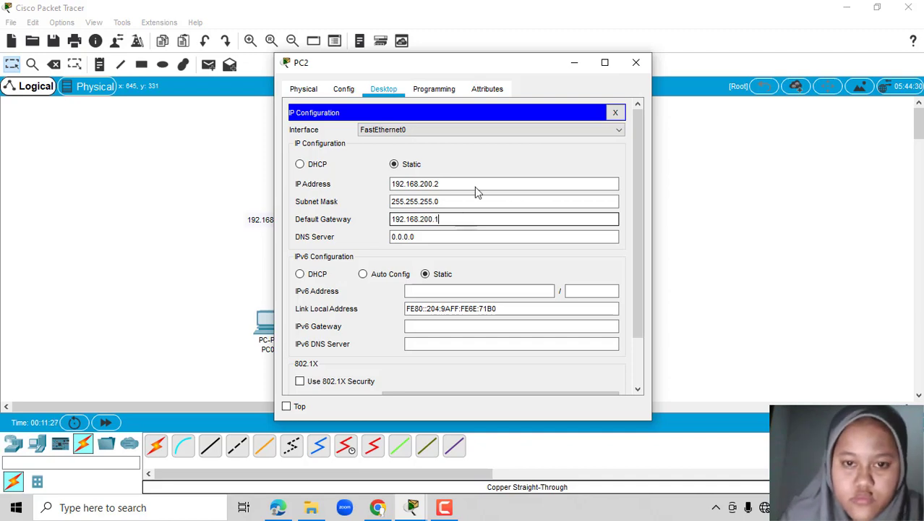
pyautogui.write('.1')
pyautogui.click(578, 65)
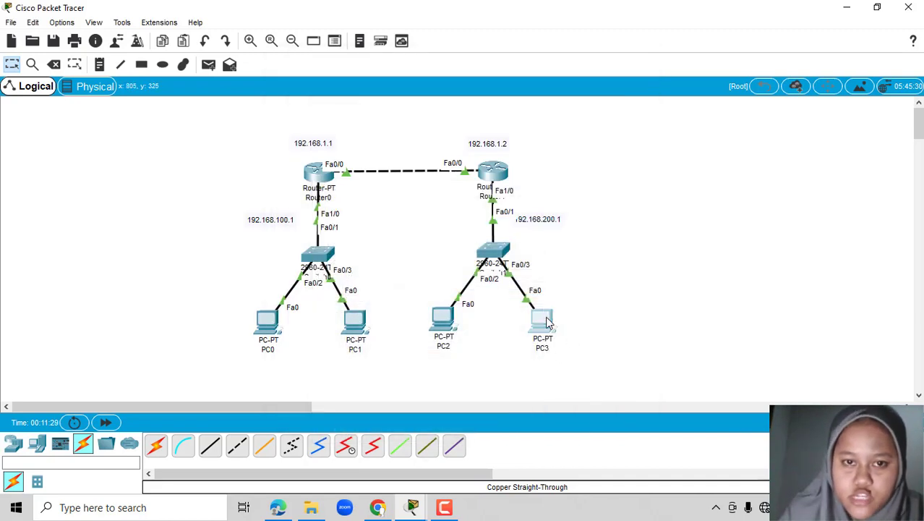
# Give PC3 the static IP address 192.168.200.3 with subnet mask 255.255.255.0
pyautogui.click(547, 324)
pyautogui.click(385, 89)
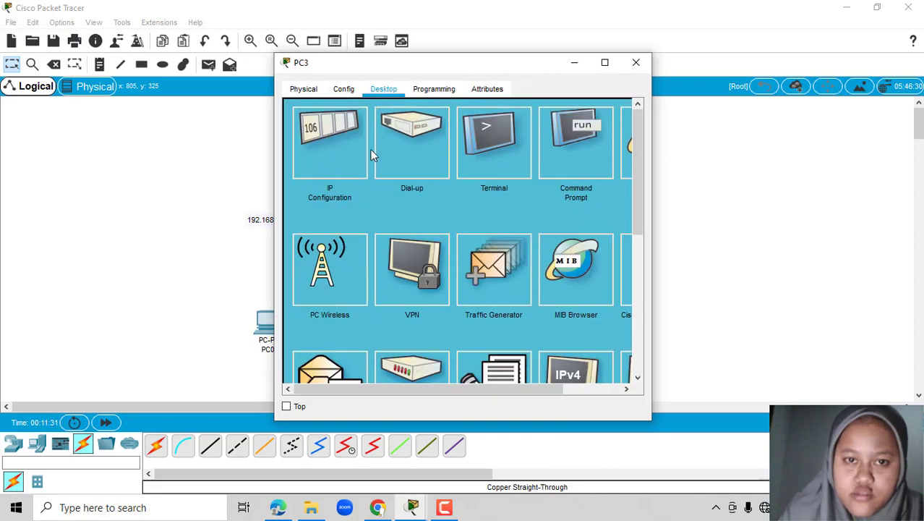
pyautogui.click(353, 141)
pyautogui.click(417, 186)
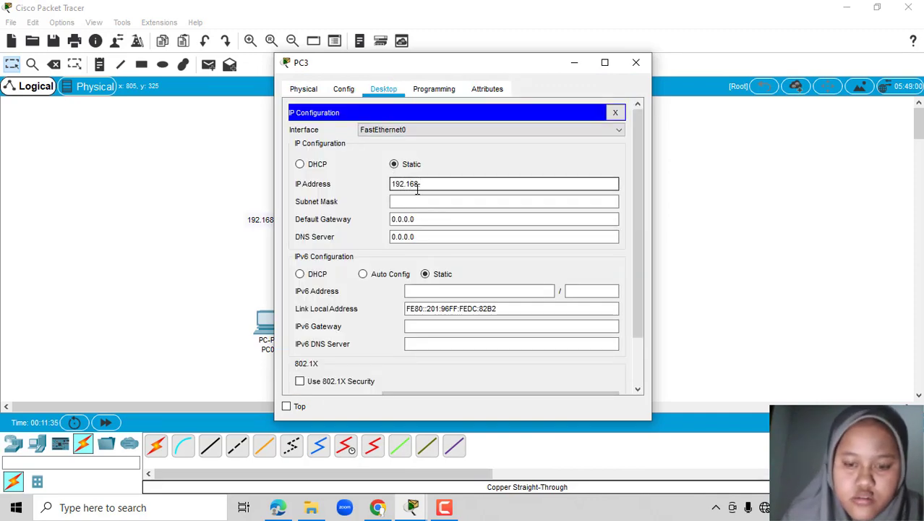
pyautogui.write('192.168.200')
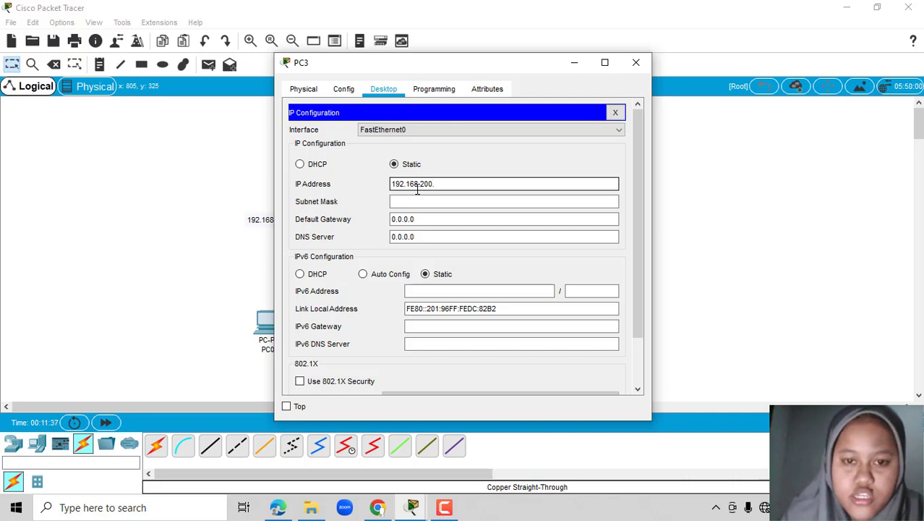
pyautogui.write('.3')
pyautogui.click(419, 202)
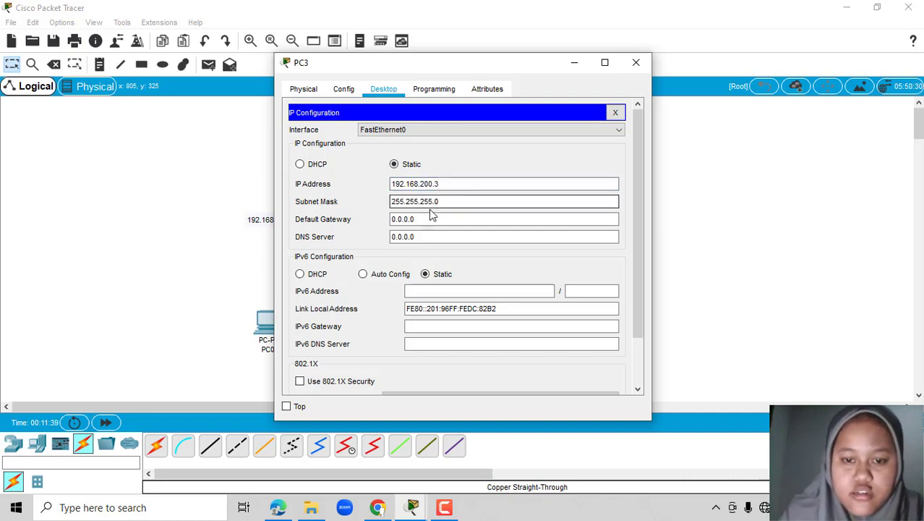
# Set PC3's default gateway to 192.168.200.1 and put its configuration window away
pyautogui.click(433, 218)
pyautogui.press('BackSpace')
pyautogui.press('BackSpace')
pyautogui.press('BackSpace')
pyautogui.press('BackSpace')
pyautogui.press('BackSpace')
pyautogui.press('BackSpace')
pyautogui.press('BackSpace')
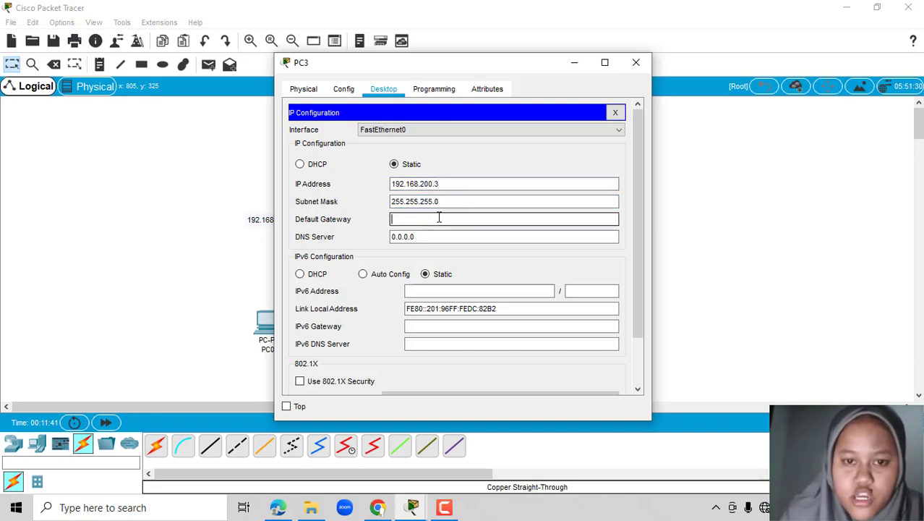
pyautogui.write('192.168')
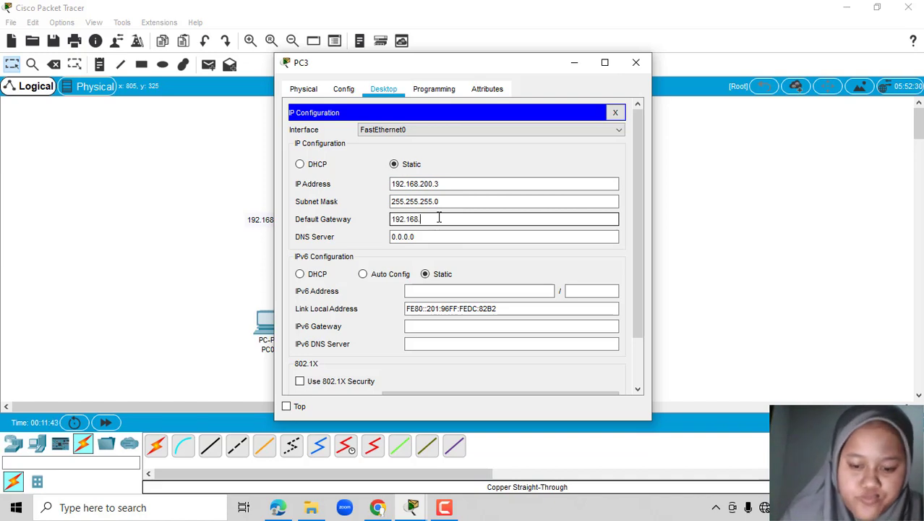
pyautogui.write('.200.1')
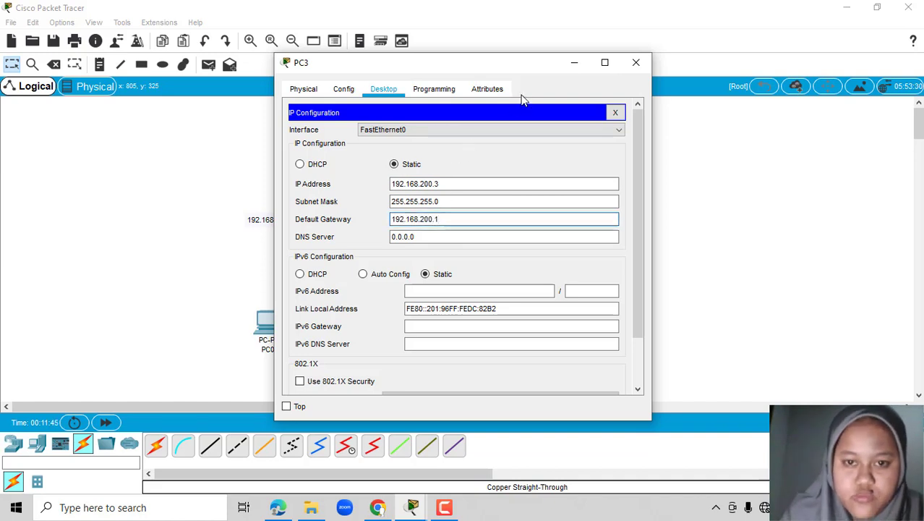
pyautogui.click(573, 64)
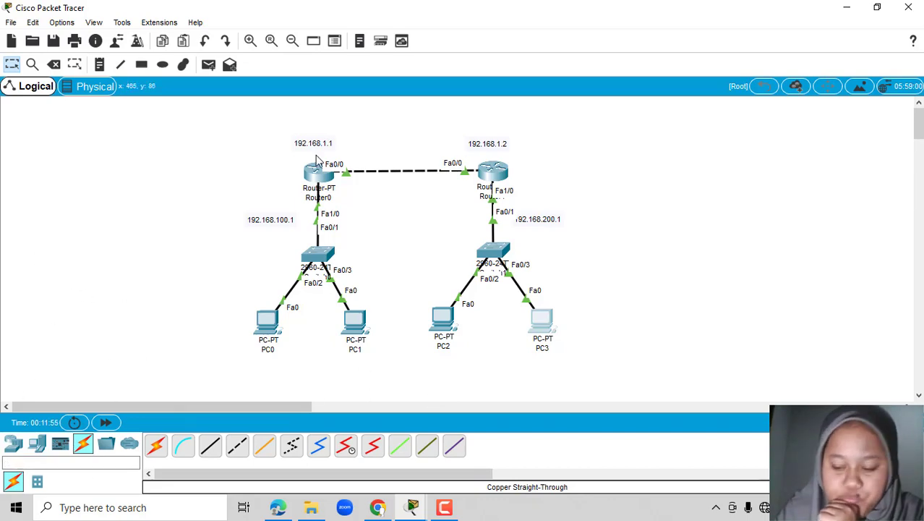
# Open Router0's static routing settings and shift its window away from the topology
pyautogui.click(322, 177)
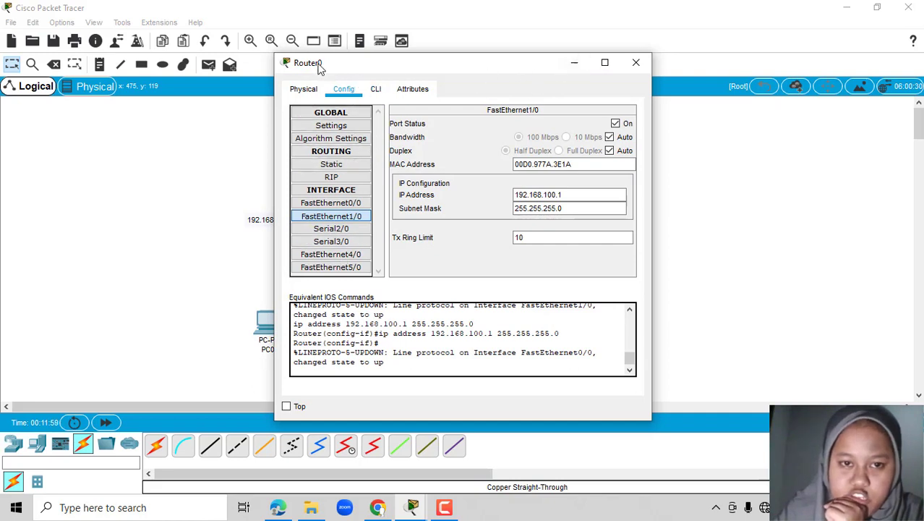
pyautogui.click(363, 166)
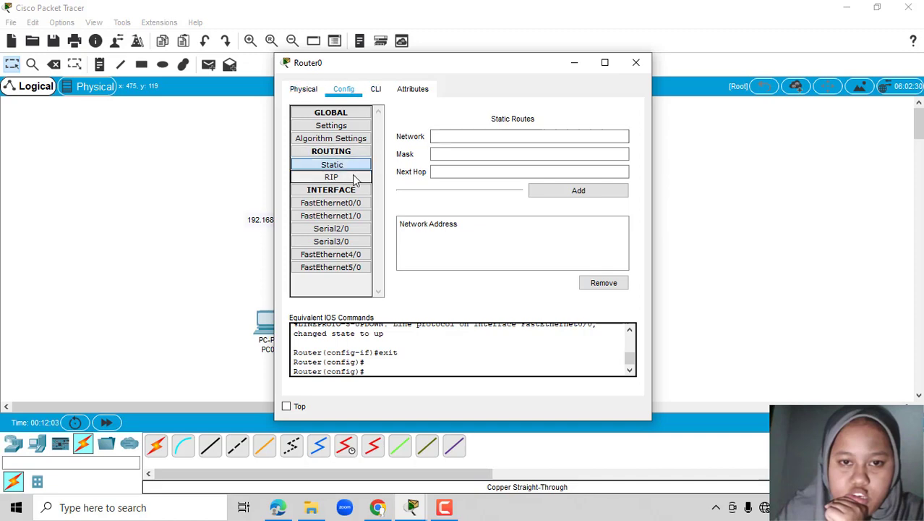
pyautogui.click(454, 138)
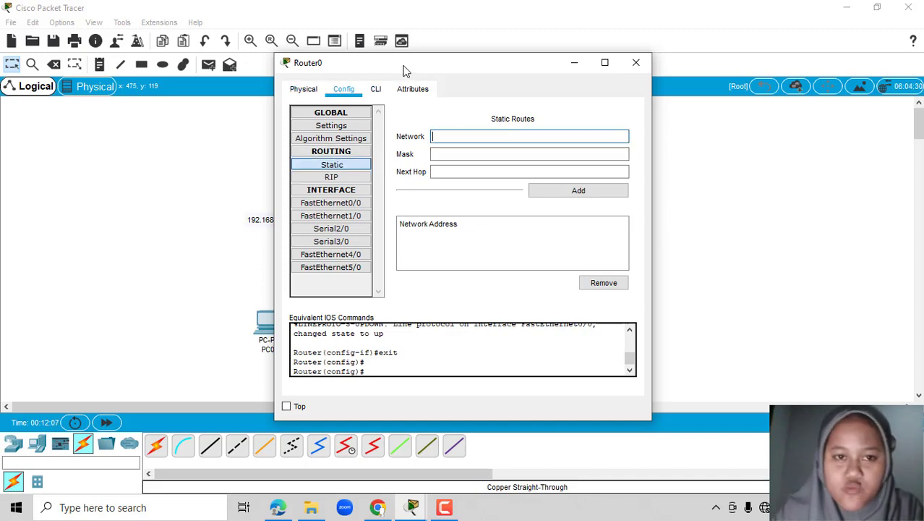
pyautogui.moveTo(405, 70); pyautogui.dragTo(664, 62)
# Move the whole topology with its address labels further left in the workspace to make room beside it
pyautogui.moveTo(252, 130)
pyautogui.mouseDown()
pyautogui.moveTo(293, 145)
pyautogui.moveTo(568, 347)
pyautogui.moveTo(597, 379)
pyautogui.mouseUp()
pyautogui.moveTo(449, 243); pyautogui.dragTo(353, 228)
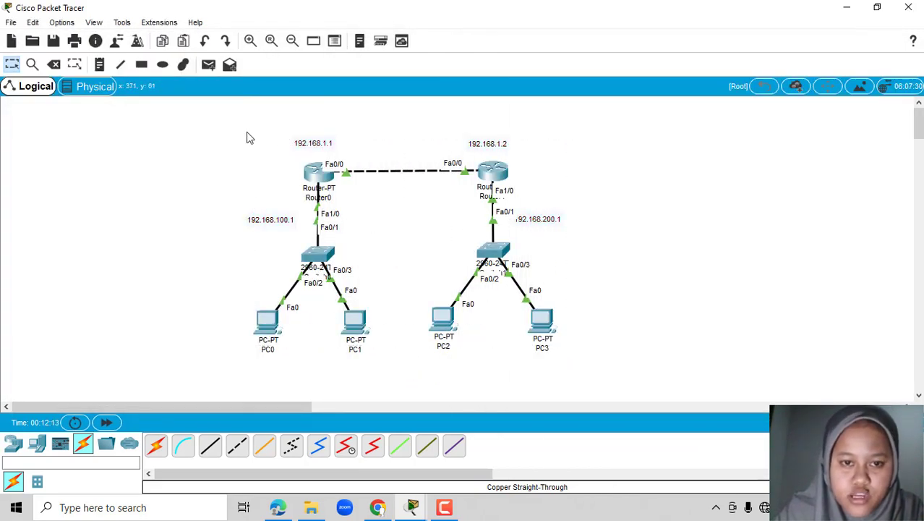
pyautogui.moveTo(248, 131); pyautogui.dragTo(553, 374)
pyautogui.moveTo(327, 205); pyautogui.dragTo(196, 200)
pyautogui.click(568, 201)
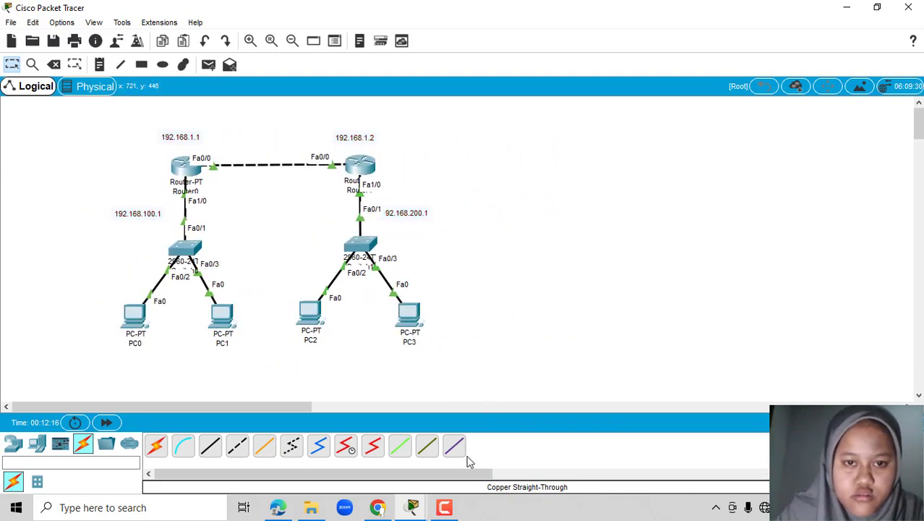
# Place Router0's window beside the topology and add a static route to 192.168.200.0, mask 255.255.255.0, next hop 192.168.1.2
pyautogui.moveTo(412, 507)
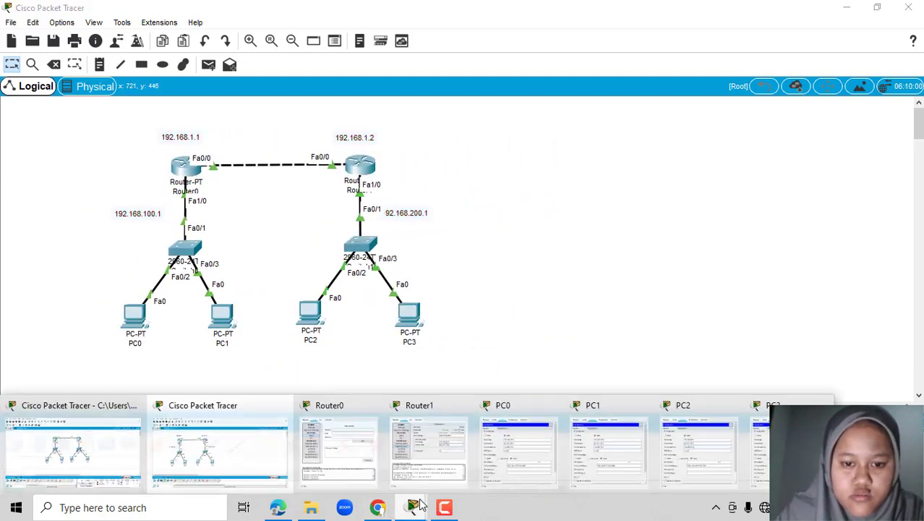
pyautogui.click(336, 445)
pyautogui.click(691, 129)
pyautogui.moveTo(691, 59); pyautogui.dragTo(614, 60)
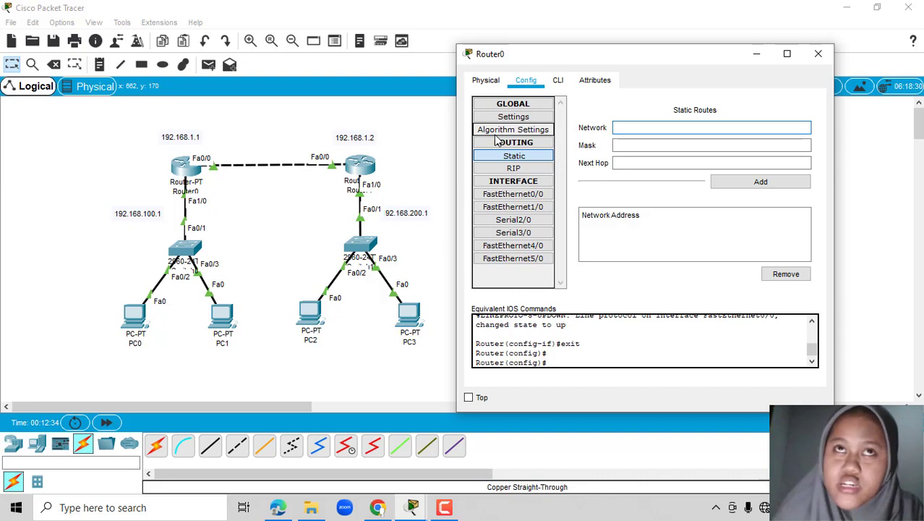
pyautogui.write('92.168.200.0')
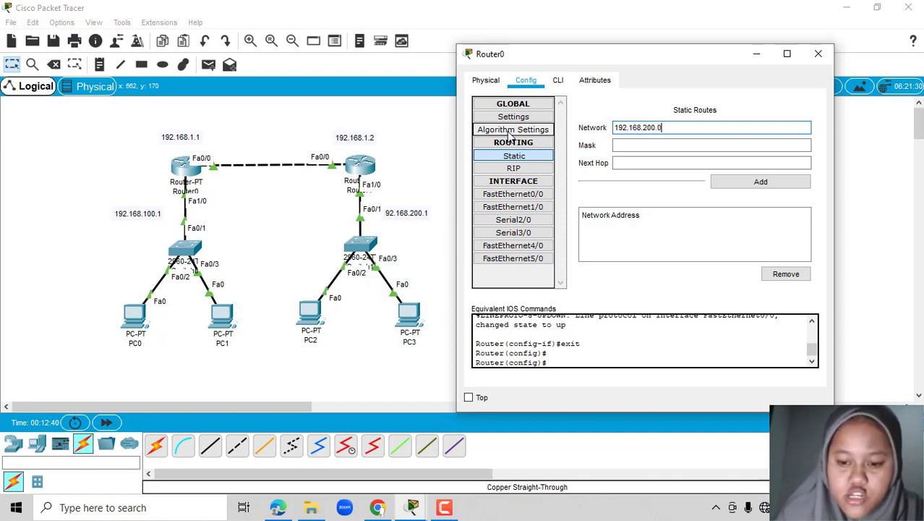
pyautogui.click(638, 147)
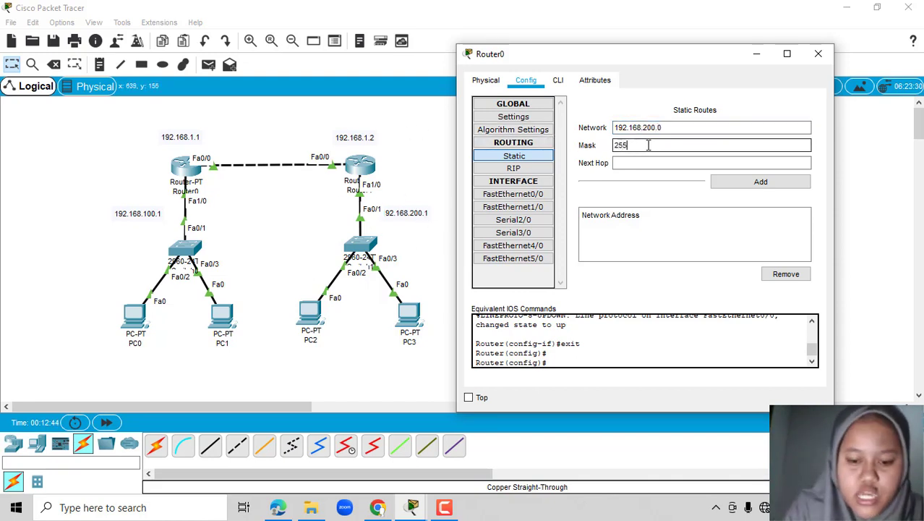
pyautogui.write('255.255')
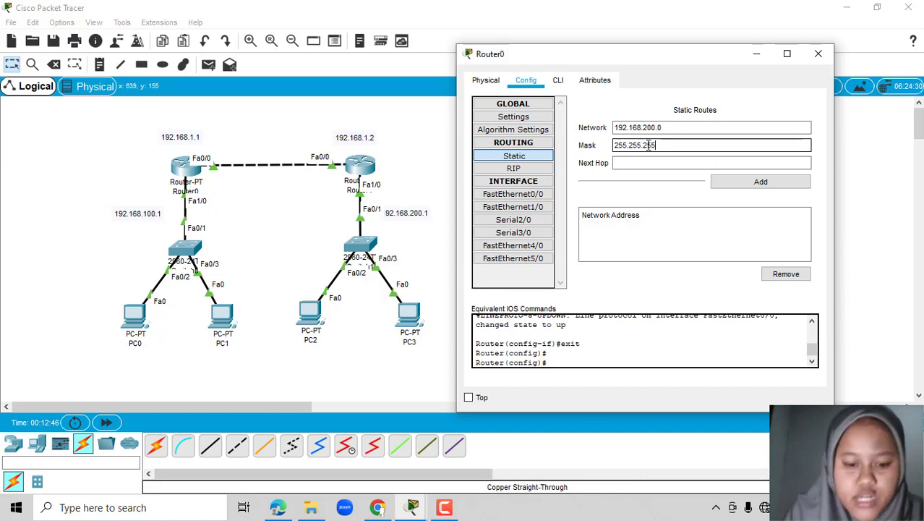
pyautogui.write('.255.0')
pyautogui.click(651, 164)
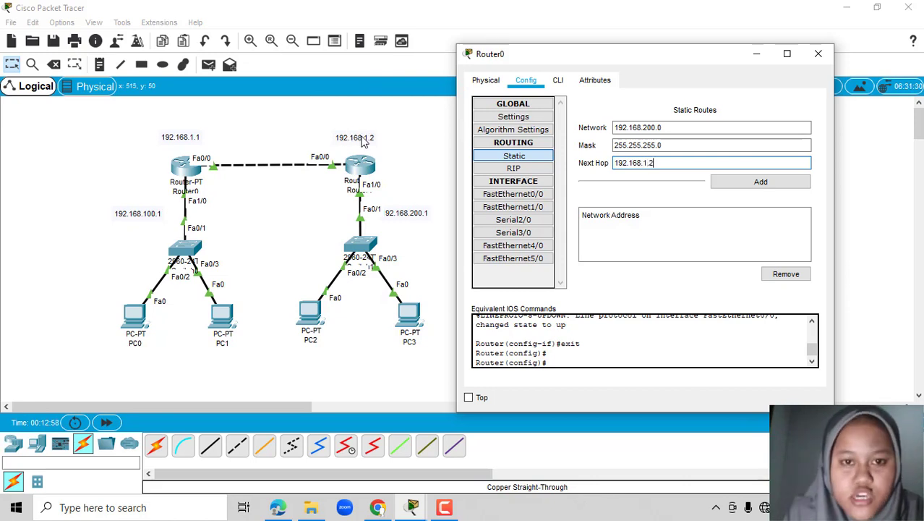
pyautogui.write('2')
pyautogui.click(729, 187)
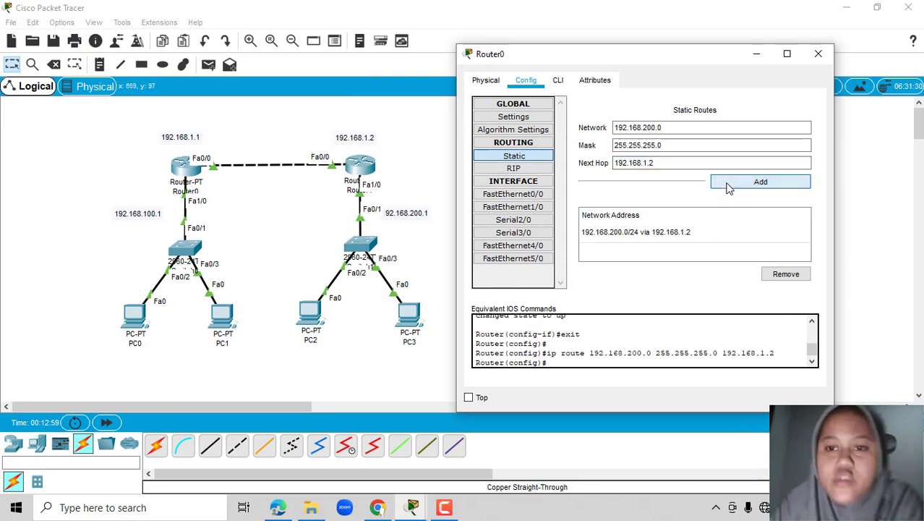
pyautogui.click(757, 55)
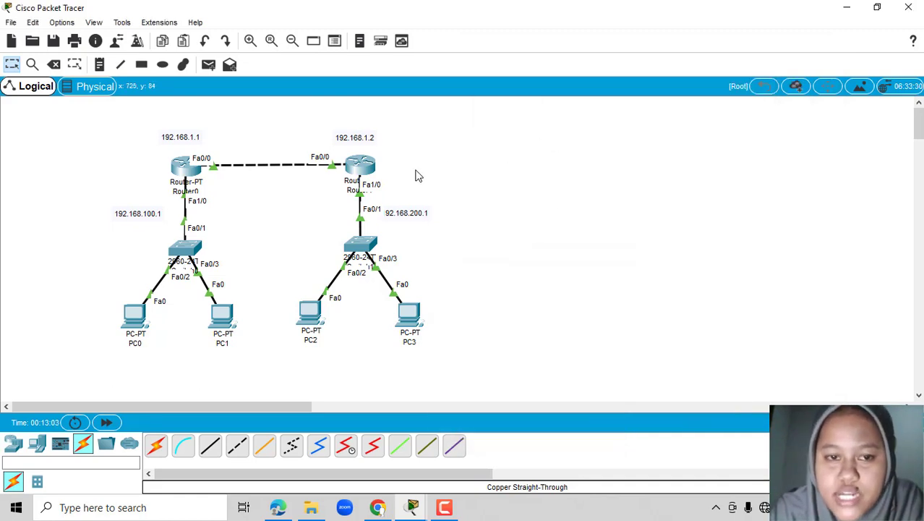
# Place Router1's window beside the topology and add a static route to 192.168.100.0, mask 255.255.255.0, next hop 192.168.1.1
pyautogui.click(369, 164)
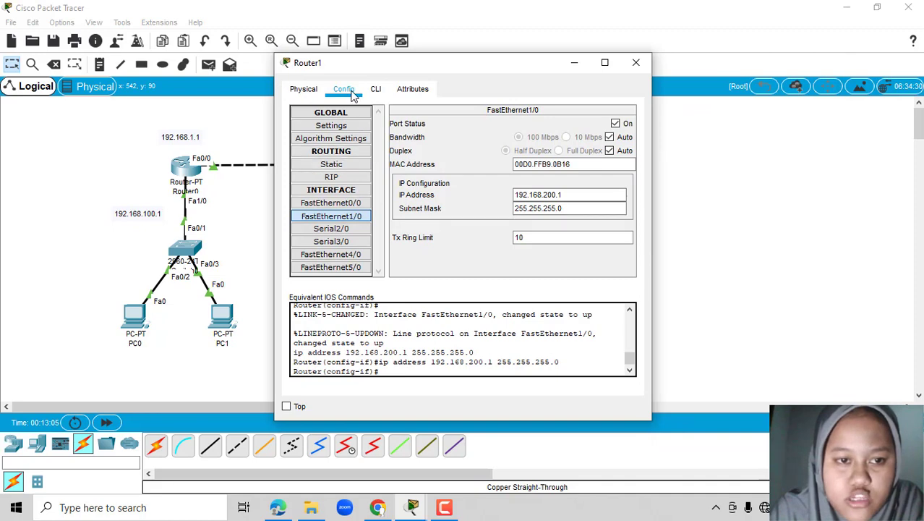
pyautogui.click(365, 166)
pyautogui.click(443, 139)
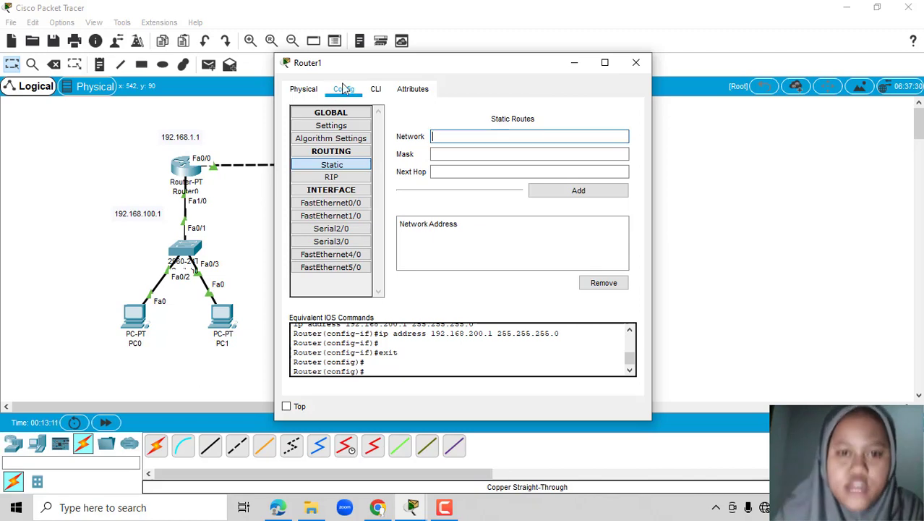
pyautogui.moveTo(368, 70); pyautogui.dragTo(538, 67)
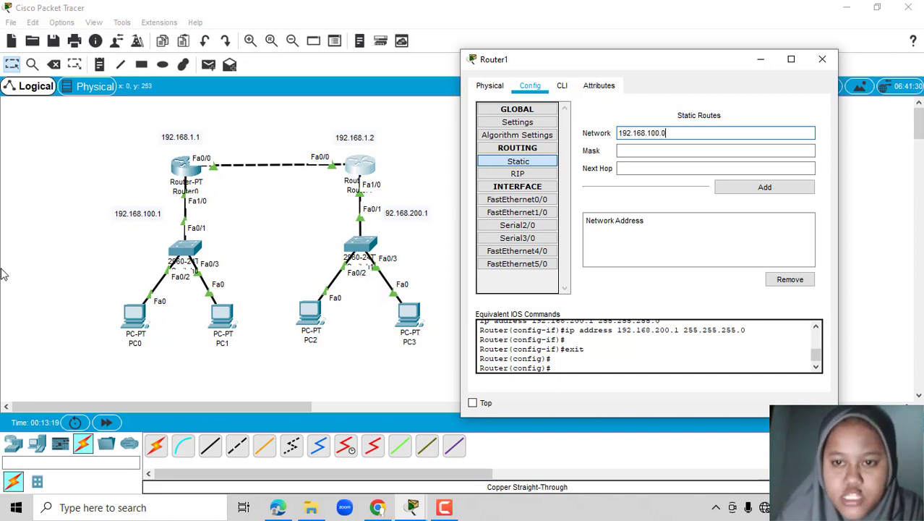
pyautogui.click(633, 149)
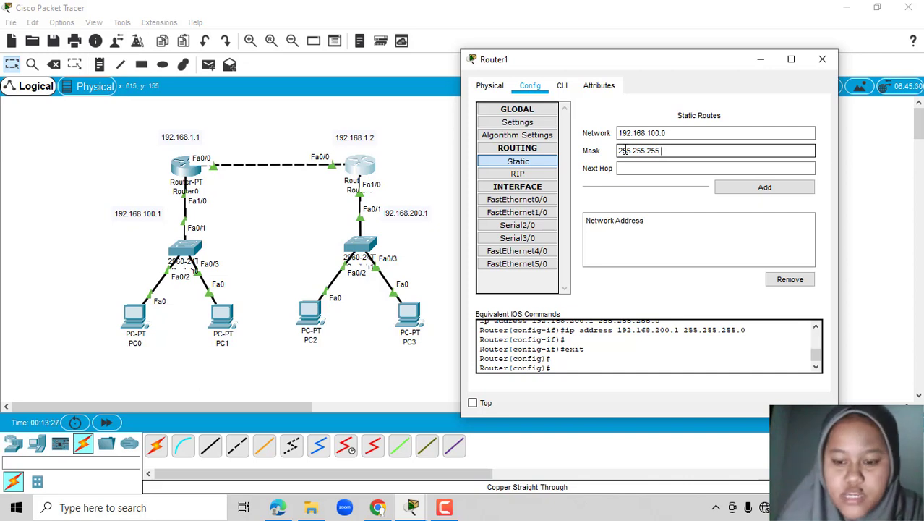
pyautogui.click(644, 168)
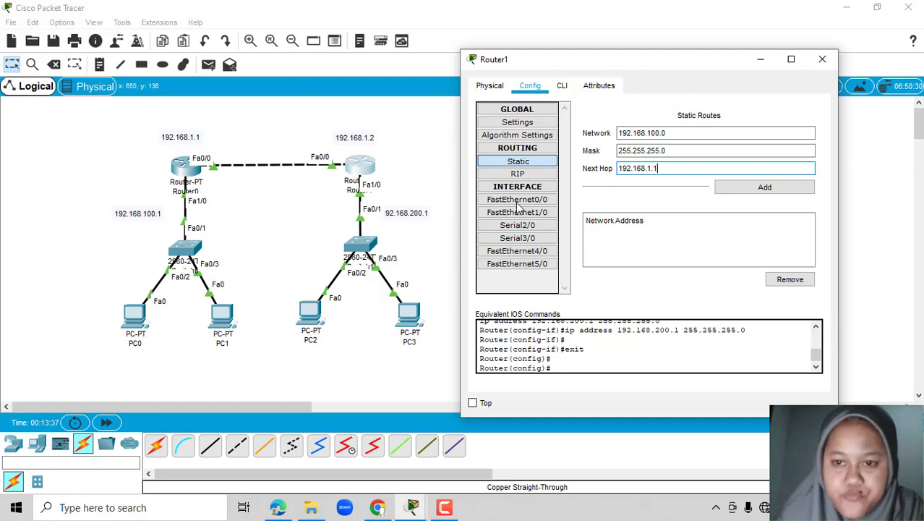
pyautogui.click(756, 190)
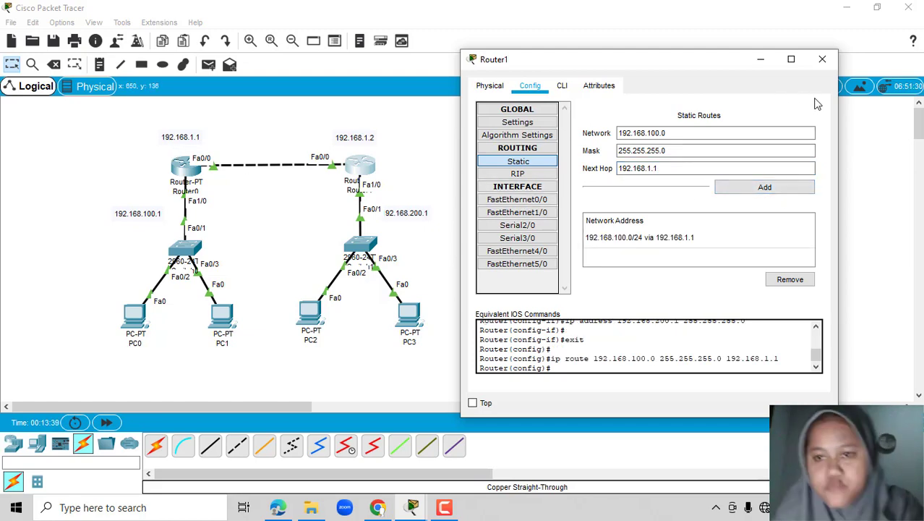
pyautogui.click(759, 59)
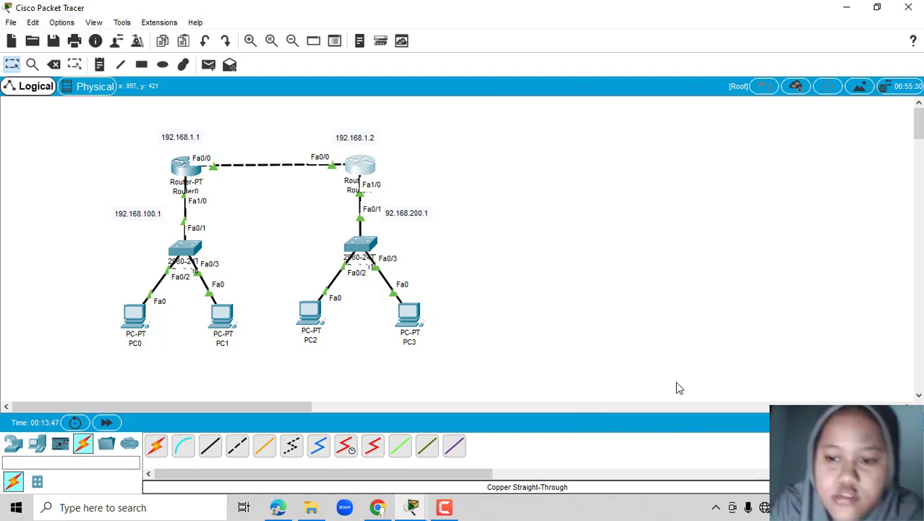
# Show the PDU list in its own window below the workspace
pyautogui.click(918, 462)
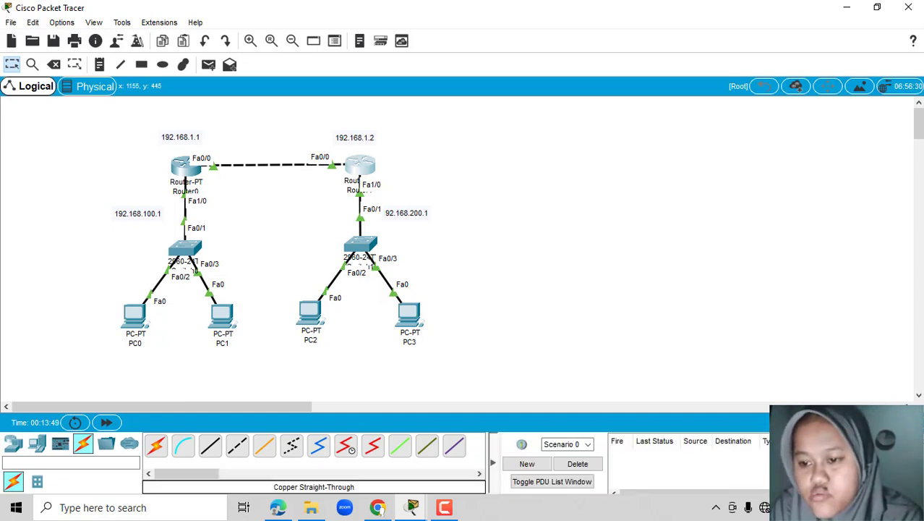
pyautogui.click(526, 482)
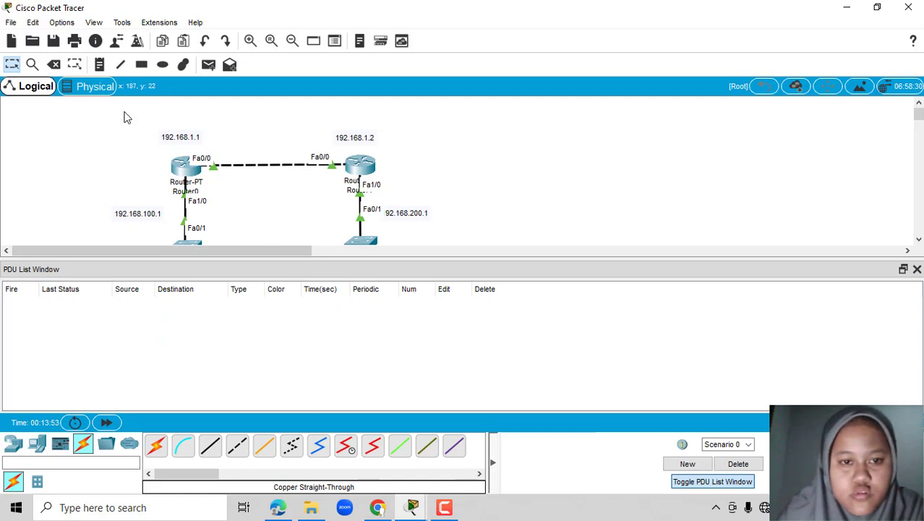
# Try to move both routers, both switches and their address labels further right in the workspace, and undo the last change
pyautogui.moveTo(126, 117); pyautogui.dragTo(374, 254)
pyautogui.moveTo(311, 192); pyautogui.dragTo(457, 148)
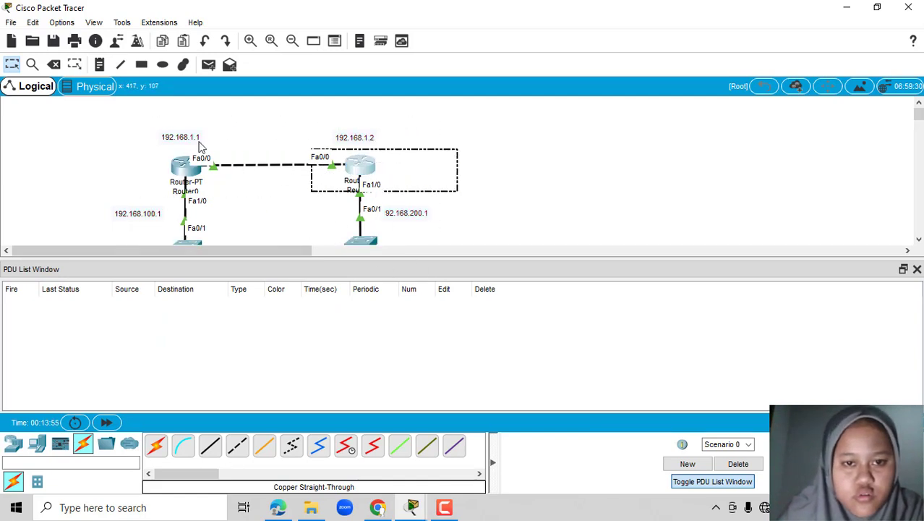
pyautogui.moveTo(133, 112); pyautogui.dragTo(415, 245)
pyautogui.moveTo(373, 158); pyautogui.dragTo(525, 110)
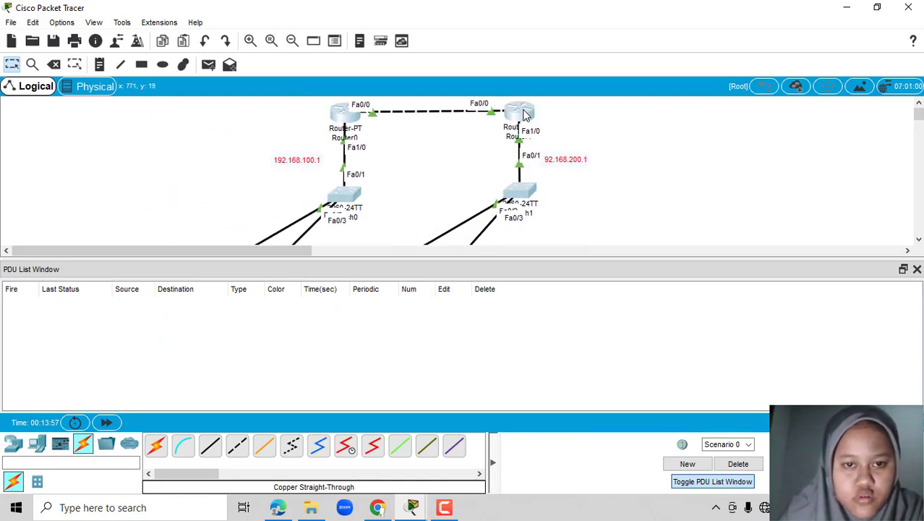
pyautogui.click(205, 42)
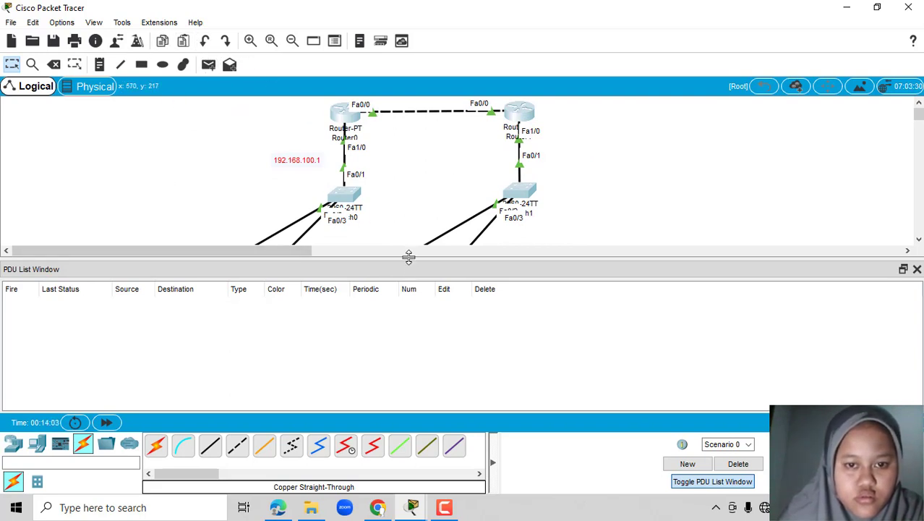
# Shrink the PDU list window and move the routers and switches back left, with Switch0 above PC0 and PC1
pyautogui.moveTo(409, 258); pyautogui.dragTo(408, 337)
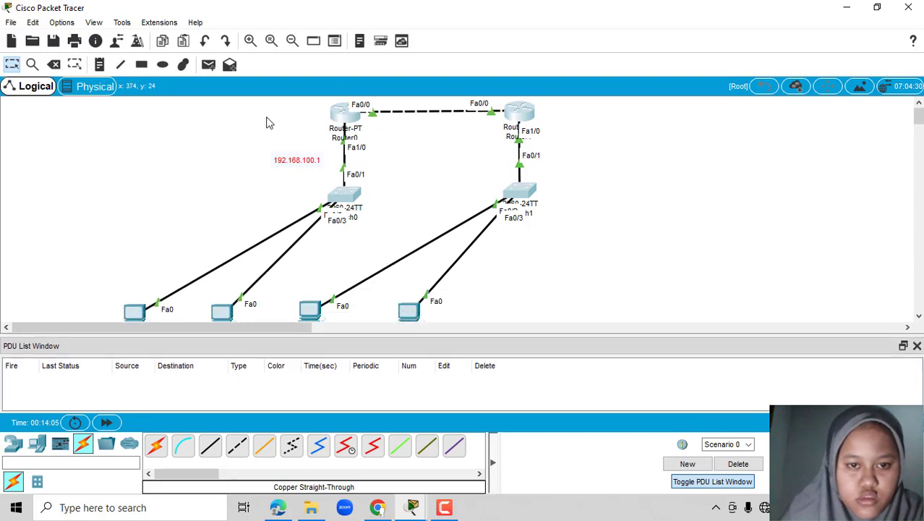
pyautogui.moveTo(253, 112); pyautogui.dragTo(514, 335)
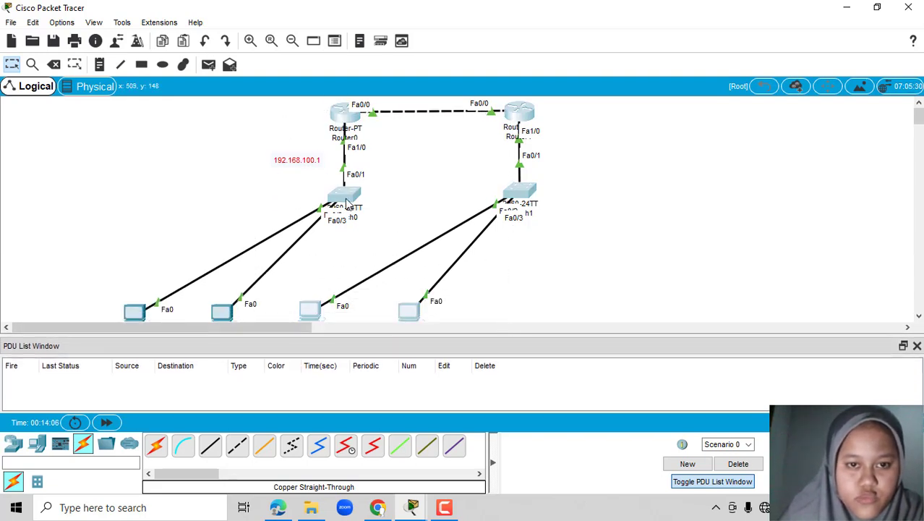
pyautogui.moveTo(348, 204); pyautogui.dragTo(205, 226)
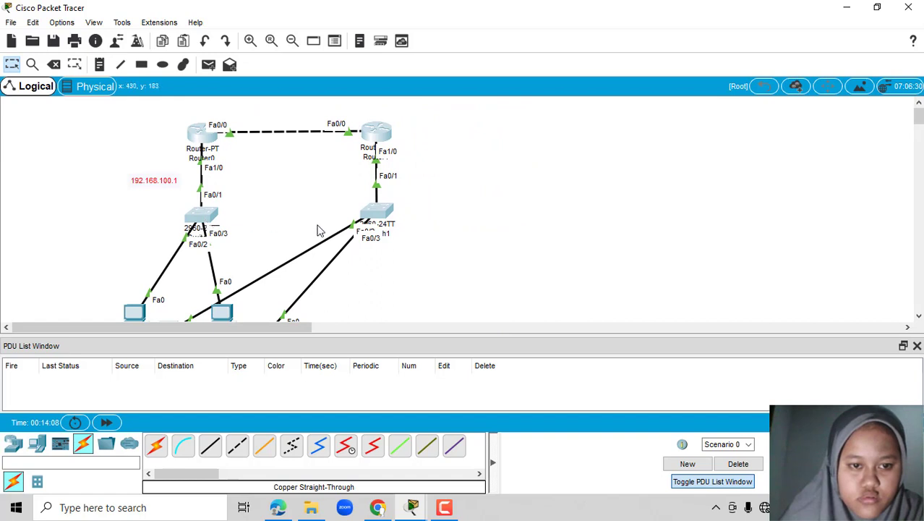
# Reposition PC3 and PC2 on either side below Switch1, away from PC0 and PC1
pyautogui.scroll(-2, 330, 261)
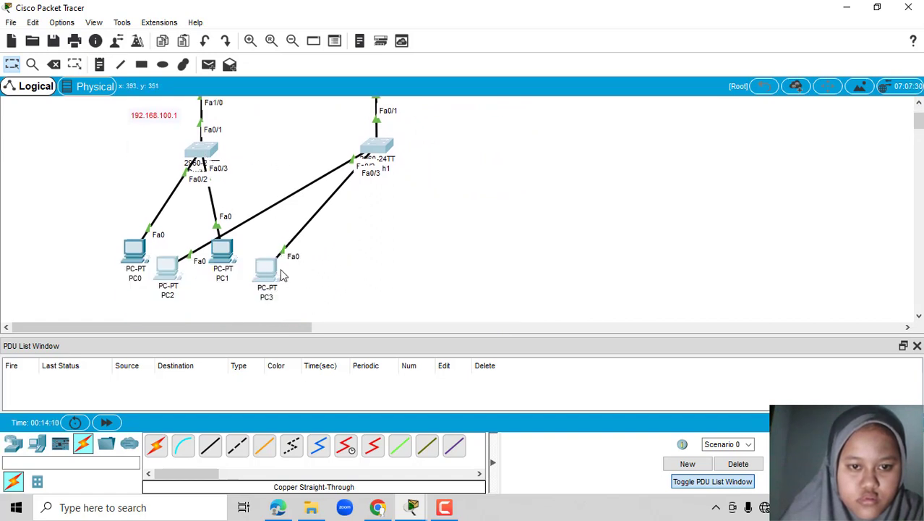
pyautogui.moveTo(244, 273); pyautogui.dragTo(446, 278)
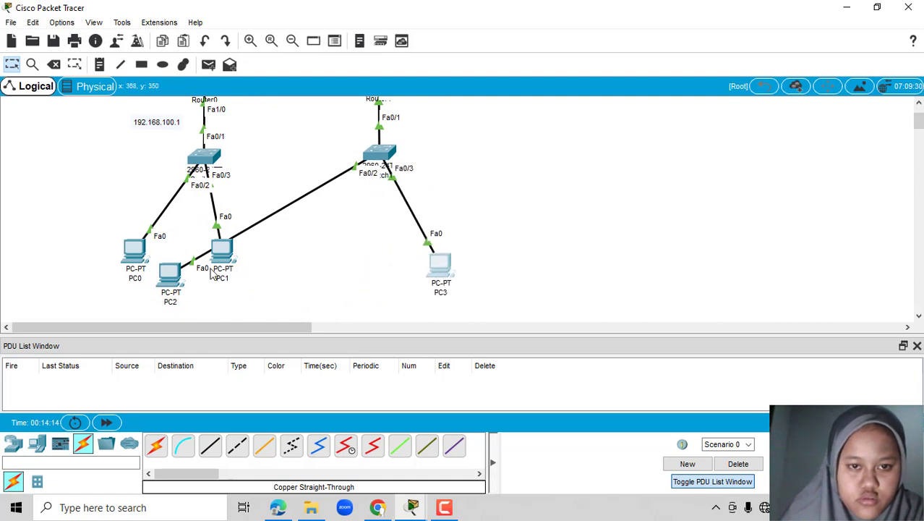
pyautogui.moveTo(168, 272); pyautogui.dragTo(321, 247)
pyautogui.scroll(1, 320, 149)
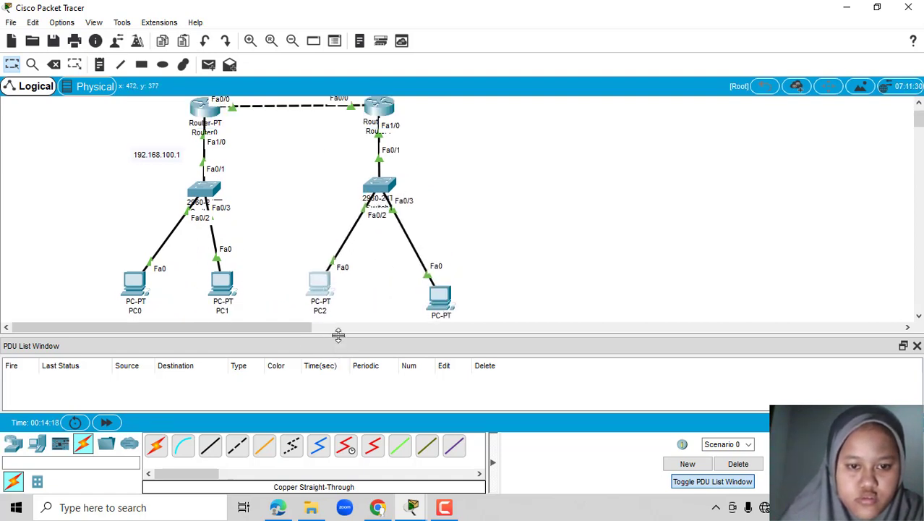
# Enlarge the PDU list window and move Router1 and Router0 slightly lower in the workspace
pyautogui.moveTo(337, 336); pyautogui.dragTo(350, 296)
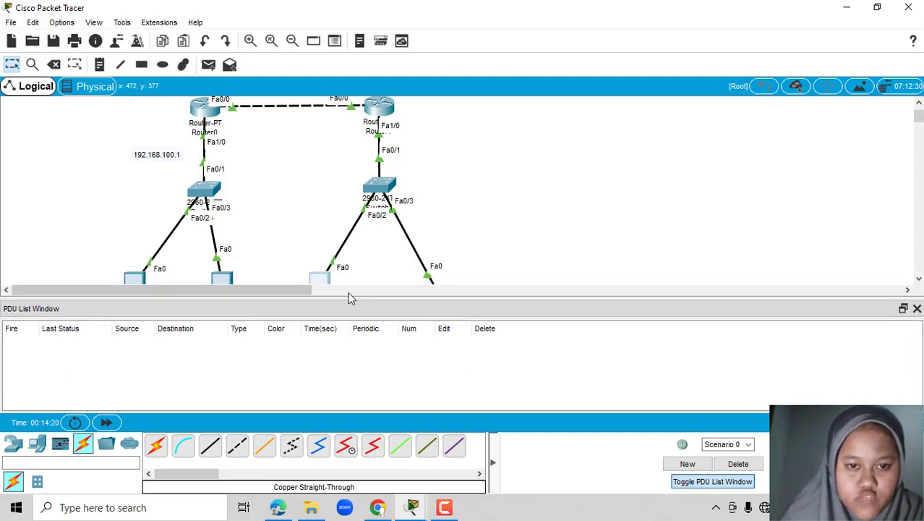
pyautogui.moveTo(371, 114); pyautogui.dragTo(375, 129)
pyautogui.moveTo(210, 116); pyautogui.dragTo(206, 130)
# Send a simple PDU from PC0 to PC2 three times to test the connection between the two networks
pyautogui.click(209, 64)
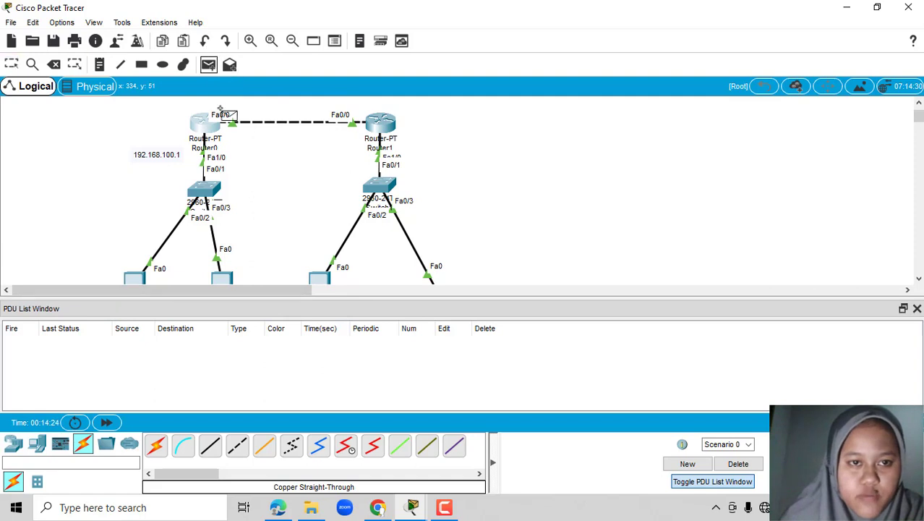
pyautogui.click(144, 279)
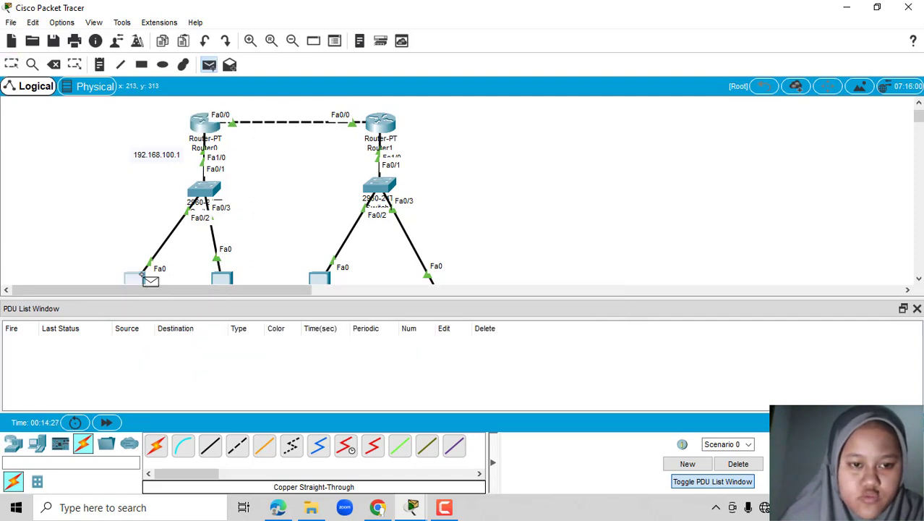
pyautogui.click(319, 278)
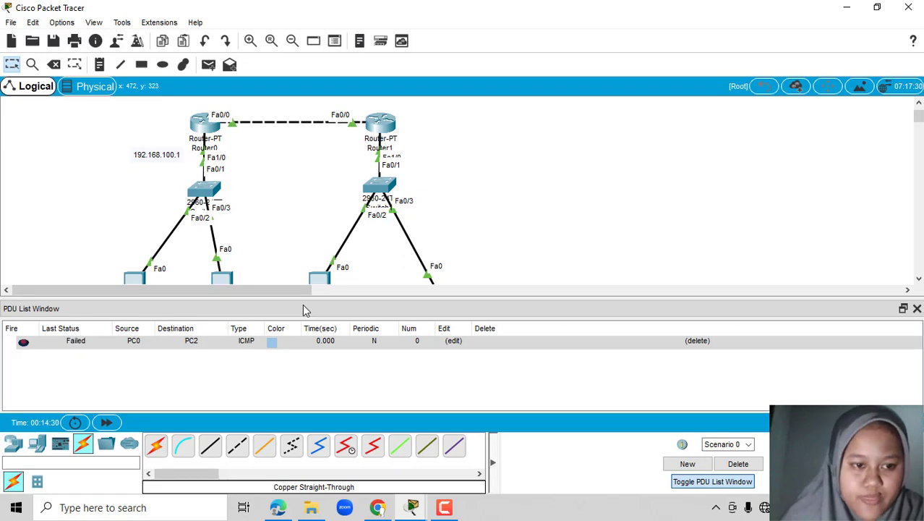
pyautogui.click(217, 69)
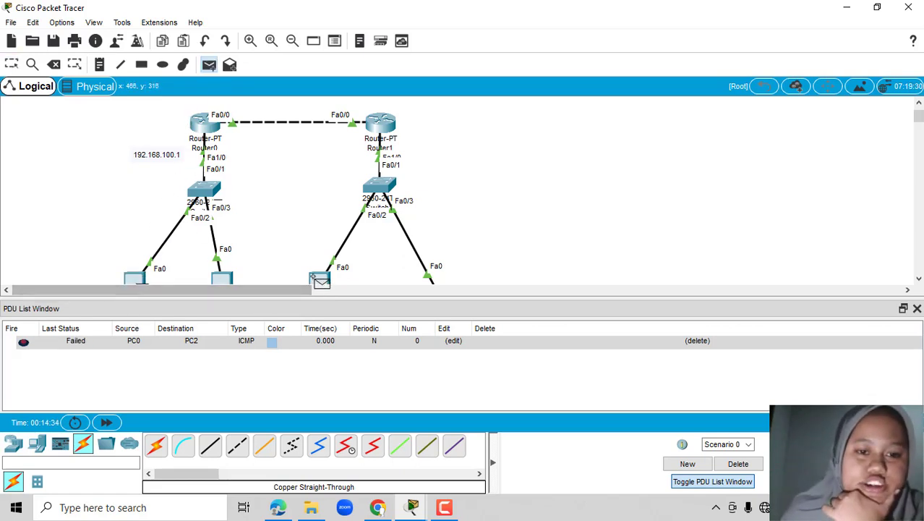
pyautogui.click(312, 277)
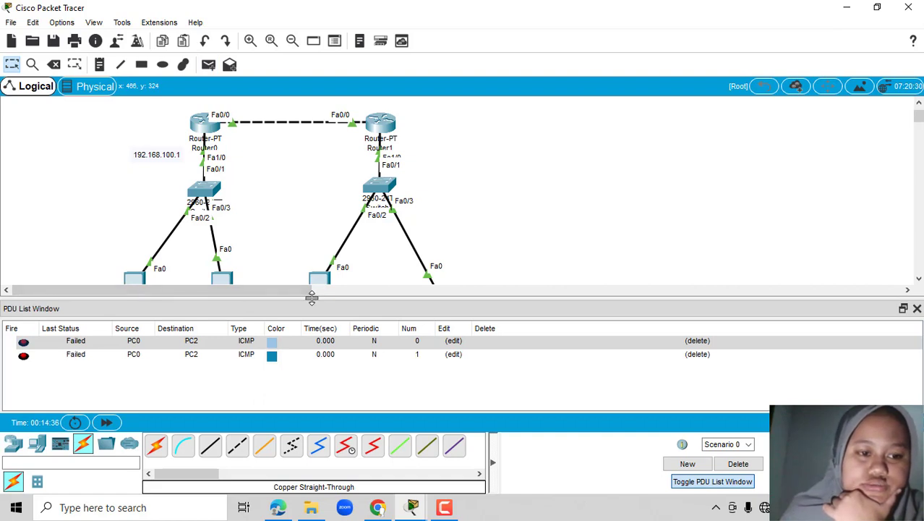
pyautogui.click(208, 64)
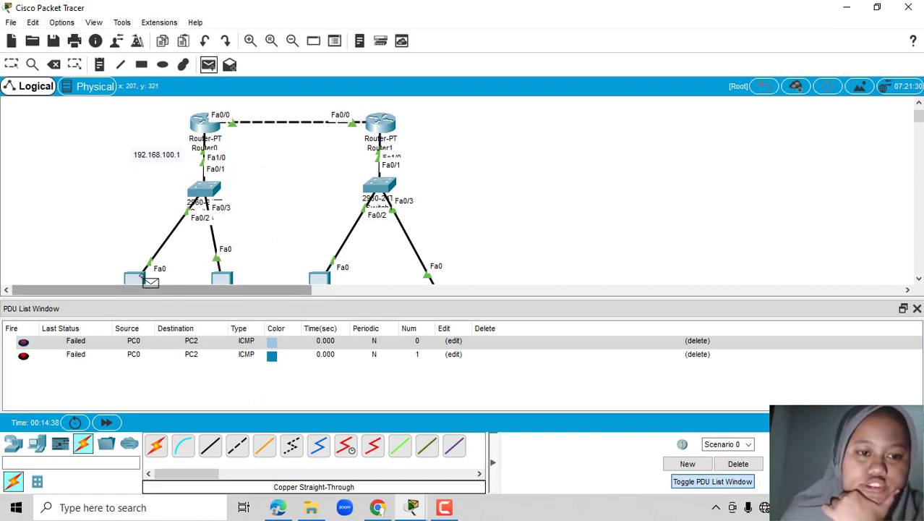
pyautogui.click(135, 279)
pyautogui.click(320, 279)
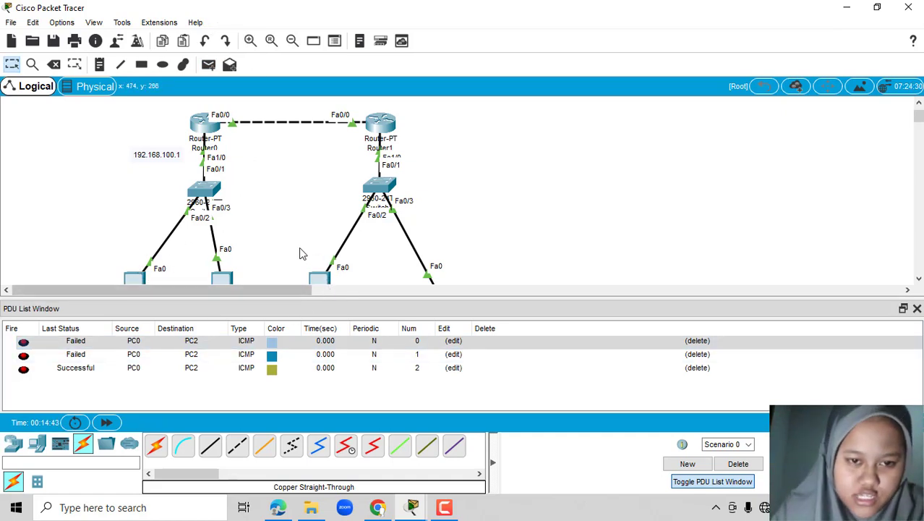
# Send a simple PDU from PC0 to PC3 twice to test the route
pyautogui.scroll(-1, 305, 206)
pyautogui.scroll(-1, 274, 165)
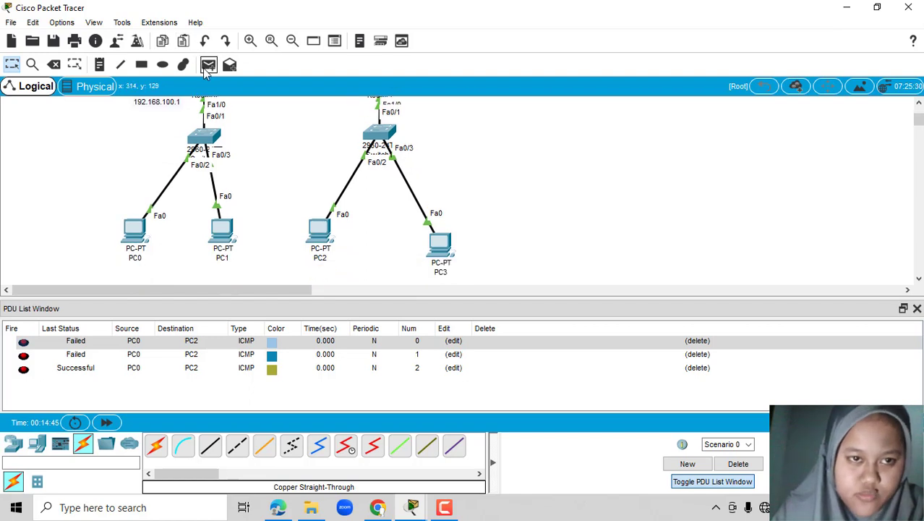
pyautogui.click(208, 64)
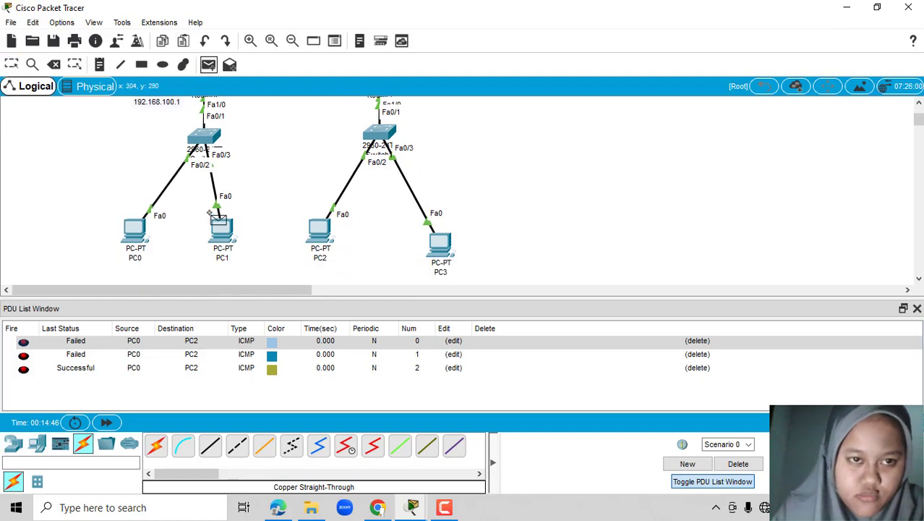
pyautogui.click(139, 238)
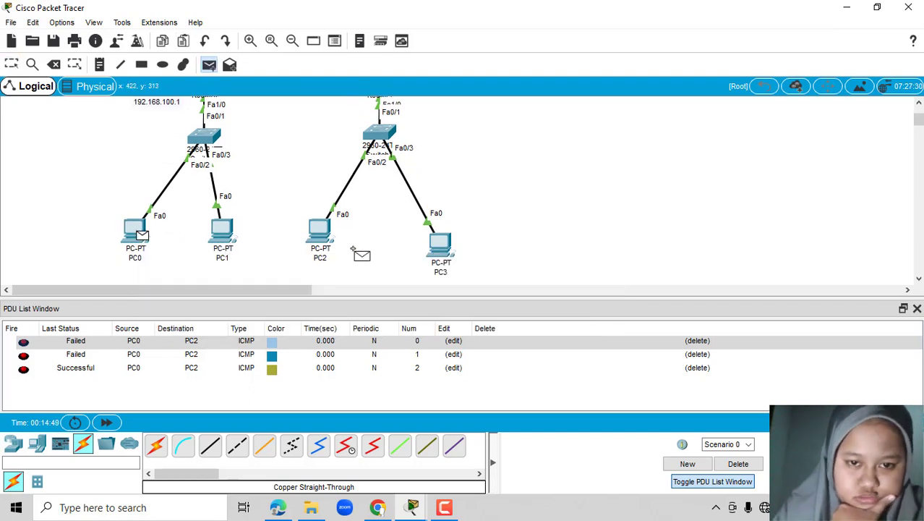
pyautogui.click(442, 246)
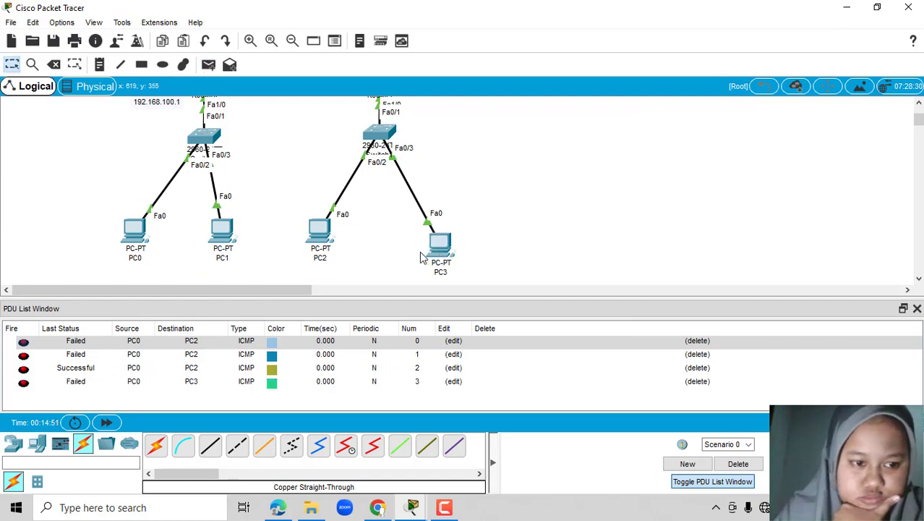
pyautogui.click(209, 64)
pyautogui.click(138, 233)
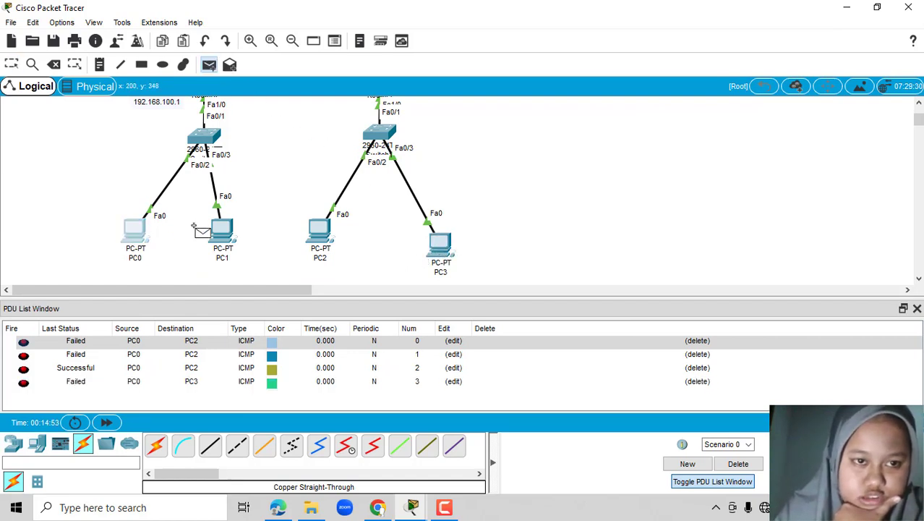
pyautogui.click(438, 249)
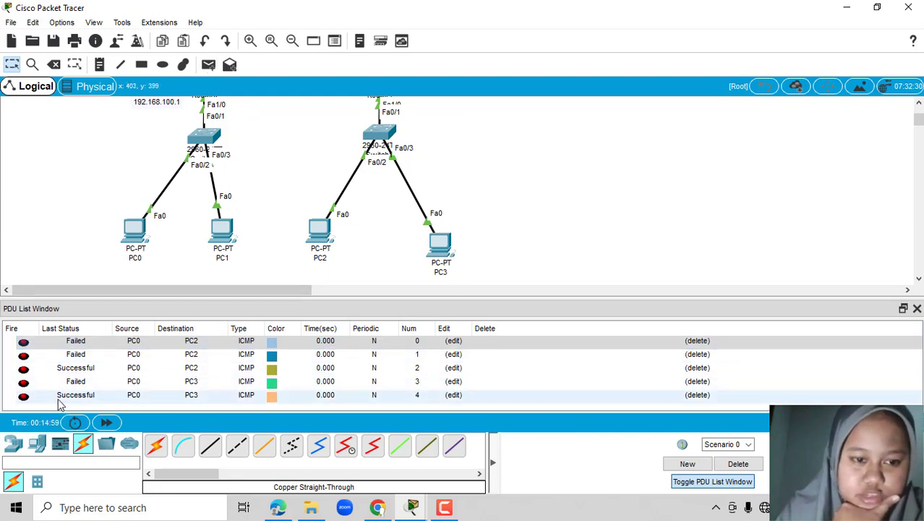
# Send simple PDUs from PC1 to PC2 and from PC1 to PC3 to test the route between the networks
pyautogui.click(208, 65)
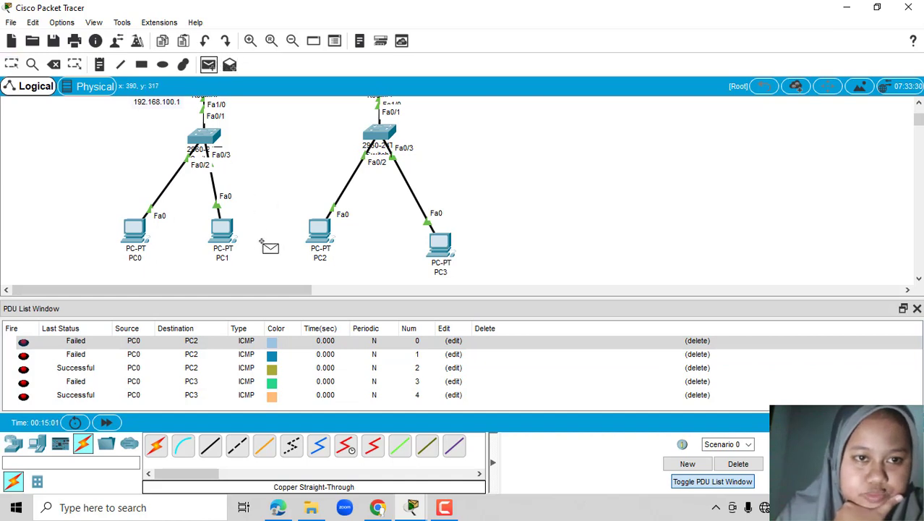
pyautogui.click(230, 239)
pyautogui.click(320, 233)
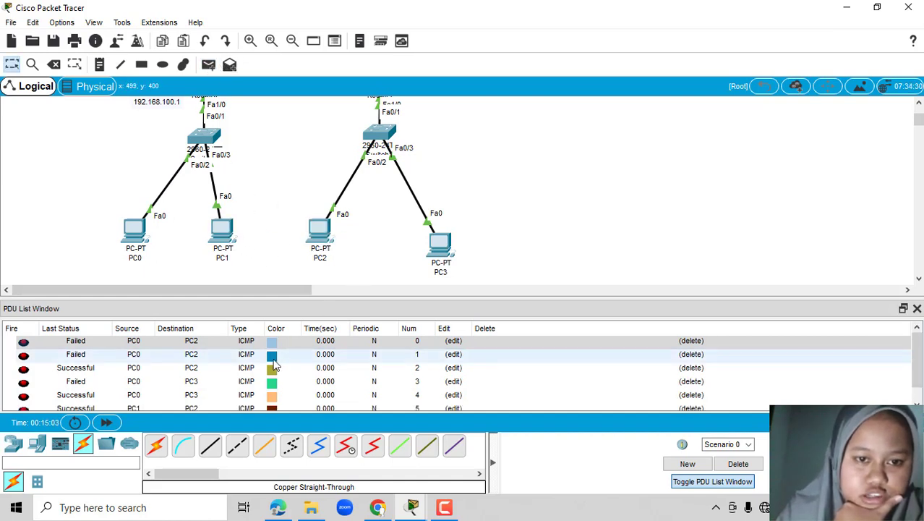
pyautogui.click(209, 64)
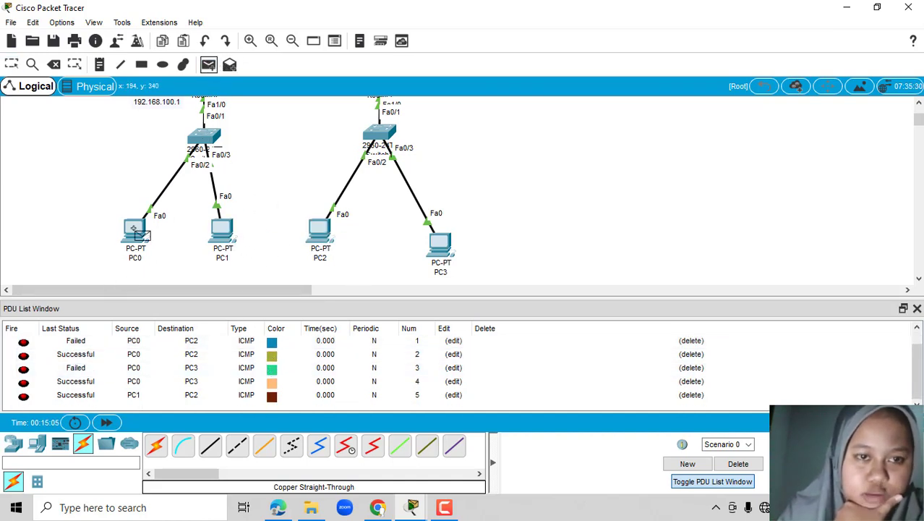
pyautogui.click(223, 241)
pyautogui.click(439, 245)
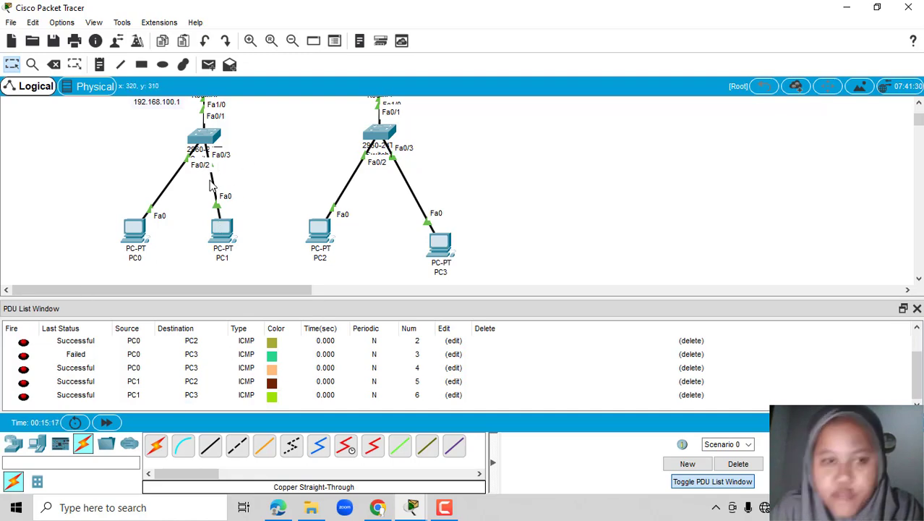
pyautogui.scroll(3, 226, 178)
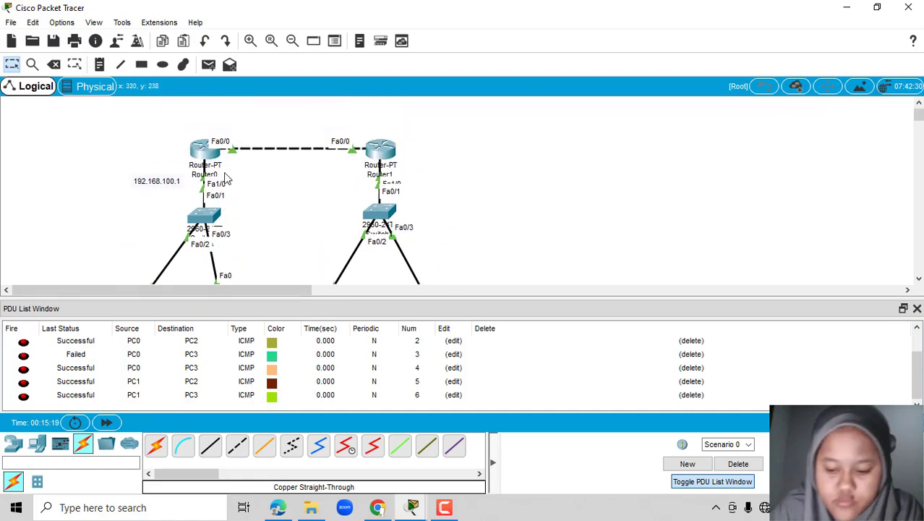
pyautogui.scroll(-3, 113, 231)
pyautogui.click(136, 209)
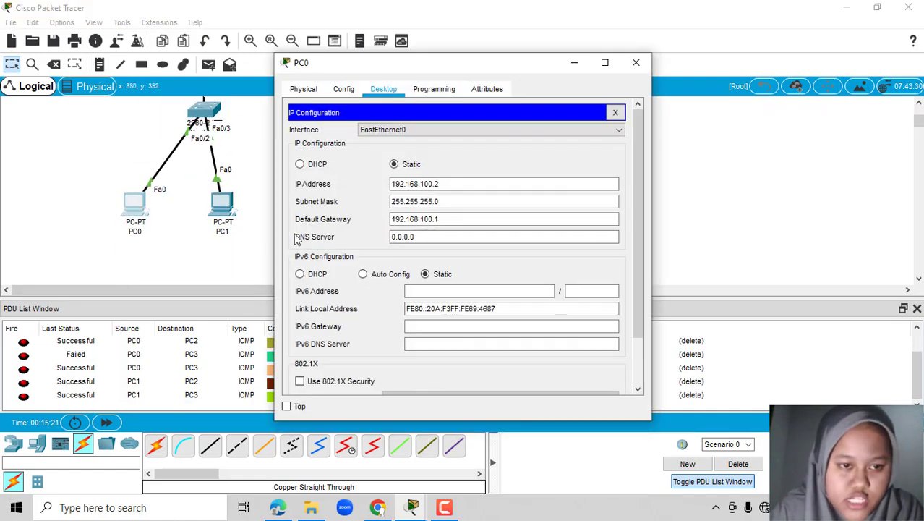
pyautogui.click(636, 62)
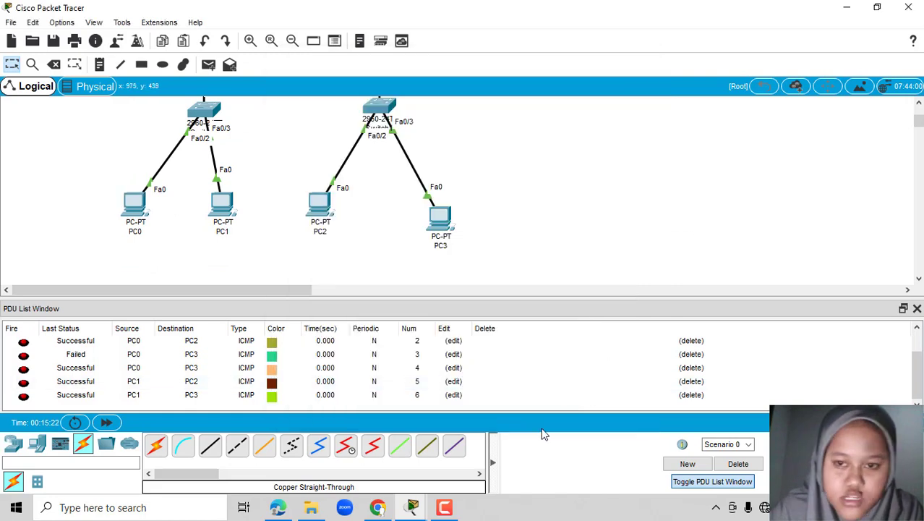
# Restore the compact PDU list and ping 192.168.100.3 from PC0's Command Prompt
pyautogui.click(686, 482)
pyautogui.scroll(3, 31, 172)
pyautogui.click(136, 296)
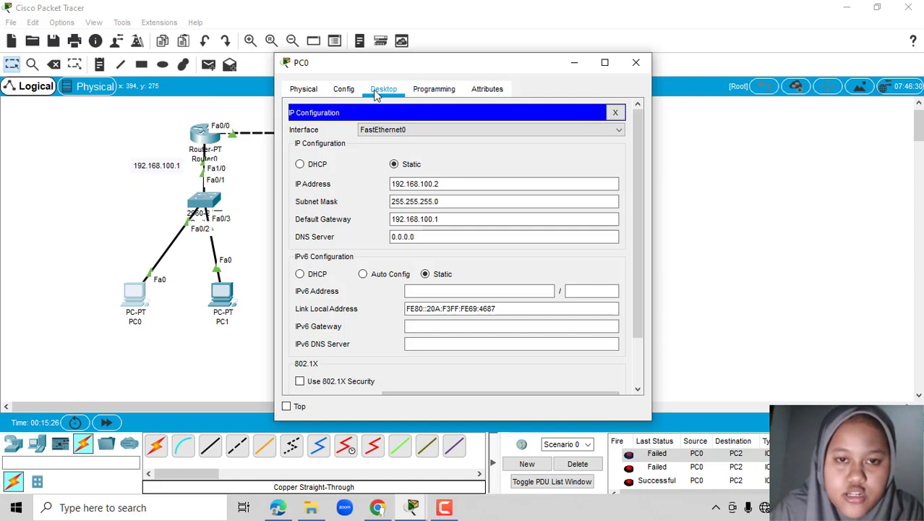
pyautogui.click(616, 113)
pyautogui.click(583, 170)
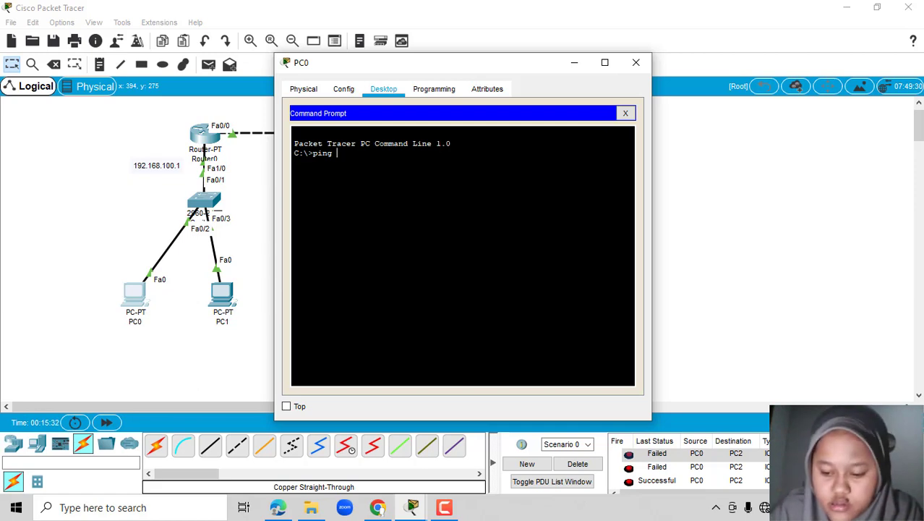
pyautogui.write('ping  192.1')
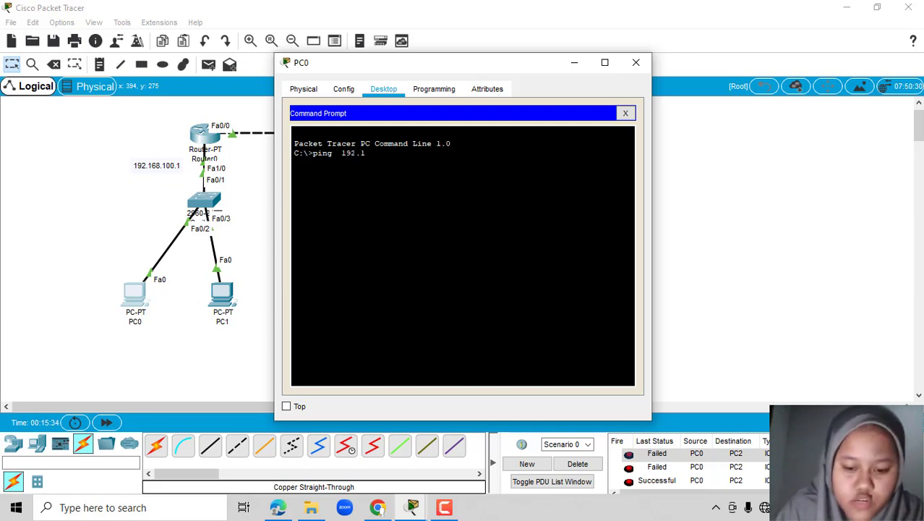
pyautogui.write('68.')
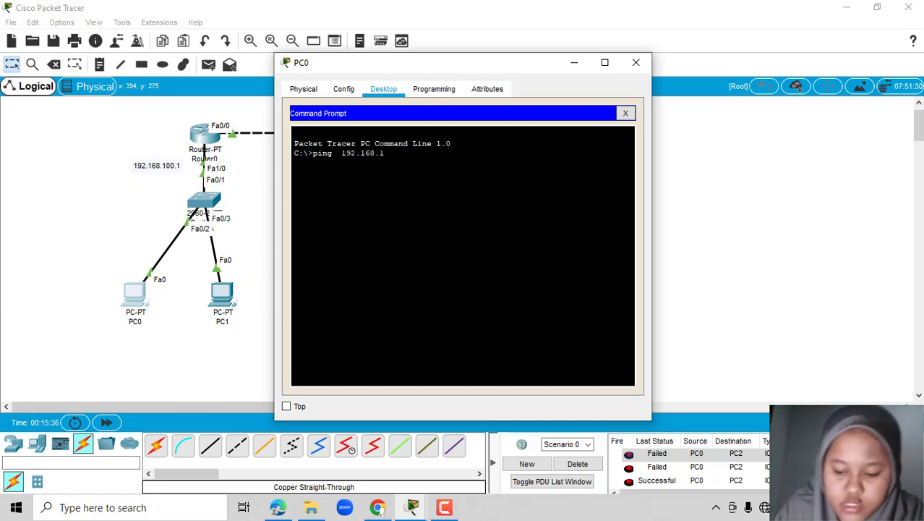
pyautogui.write('100.3')
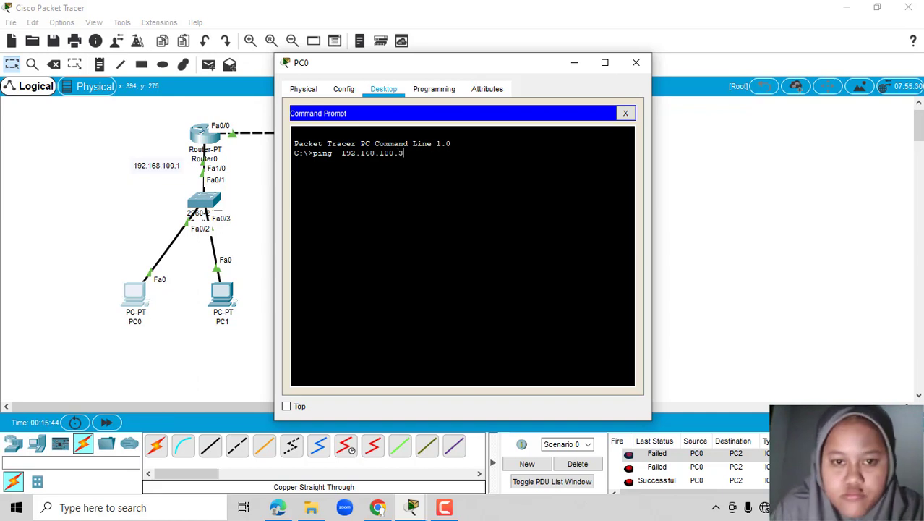
pyautogui.press('Return')
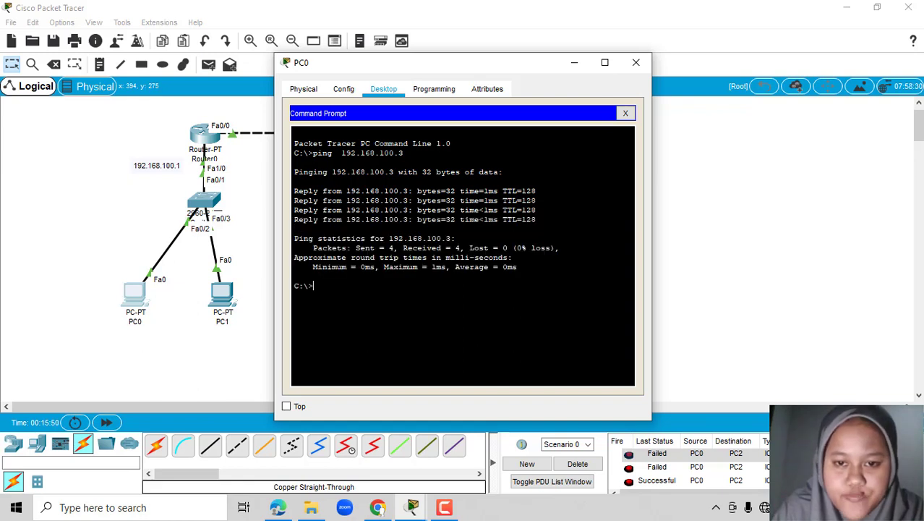
pyautogui.click(573, 65)
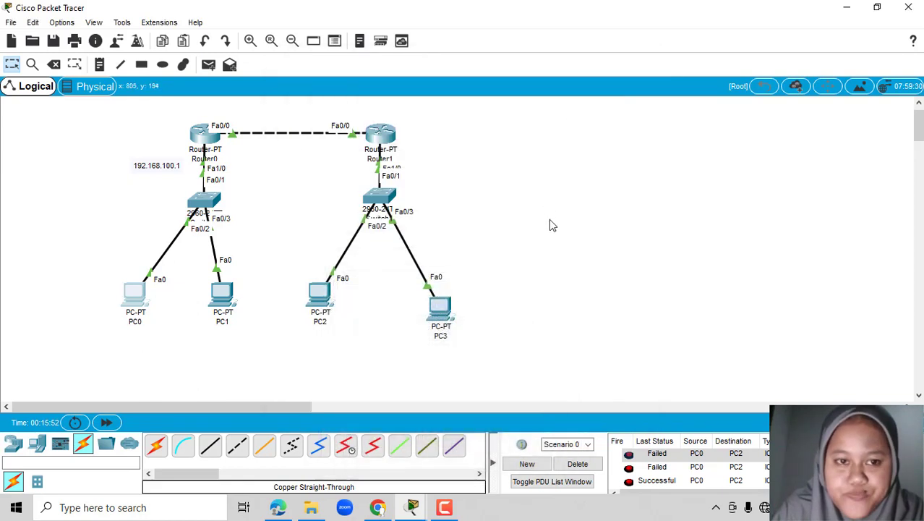
pyautogui.scroll(1, 212, 117)
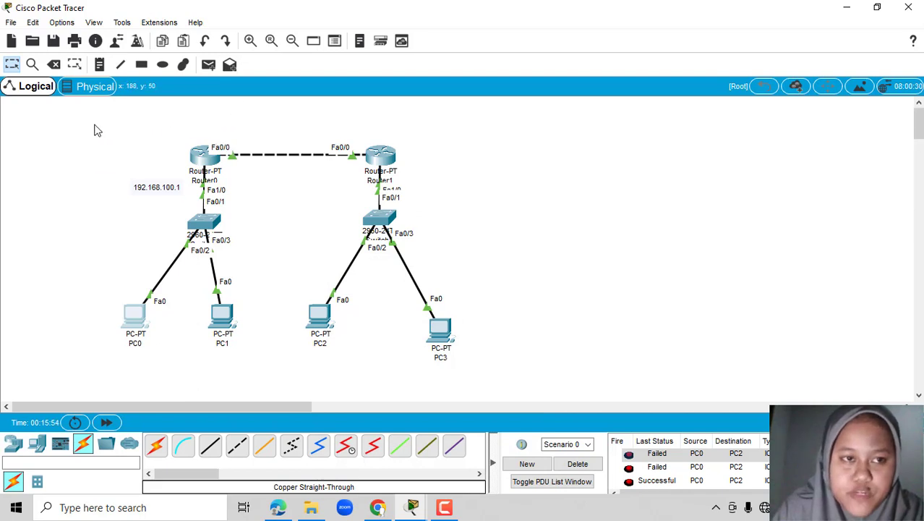
pyautogui.moveTo(92, 125); pyautogui.dragTo(87, 143)
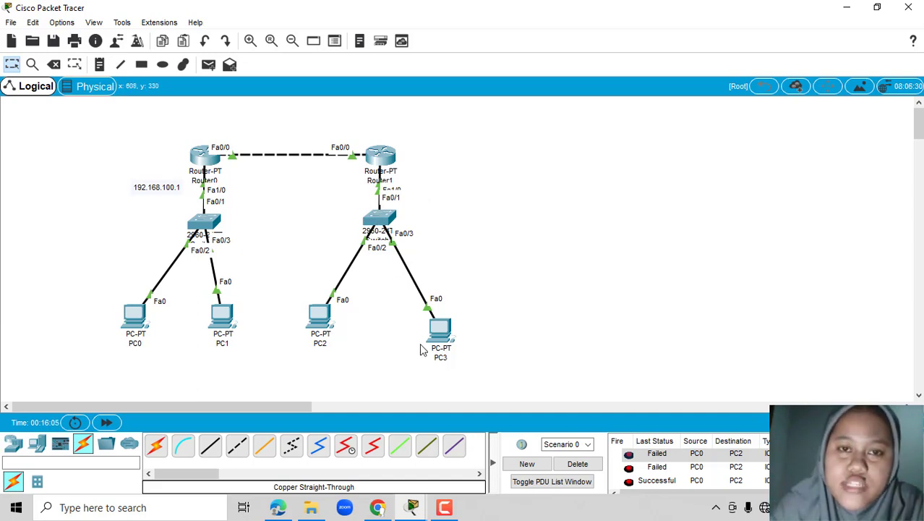
pyautogui.click(444, 507)
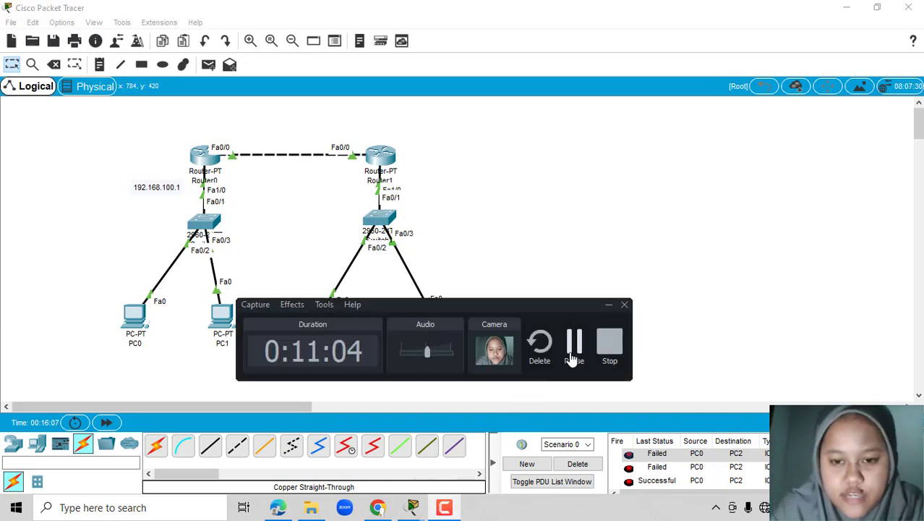
pyautogui.moveTo(478, 303); pyautogui.dragTo(643, 323)
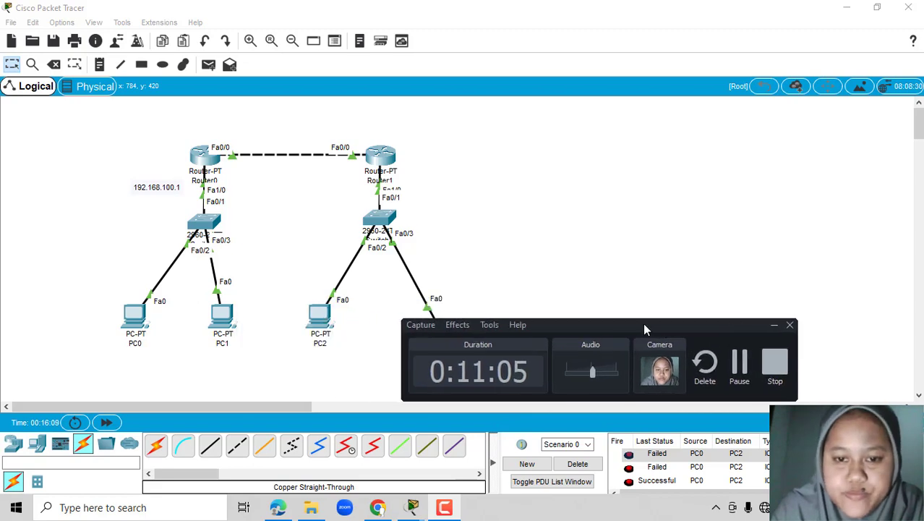
pyautogui.click(740, 369)
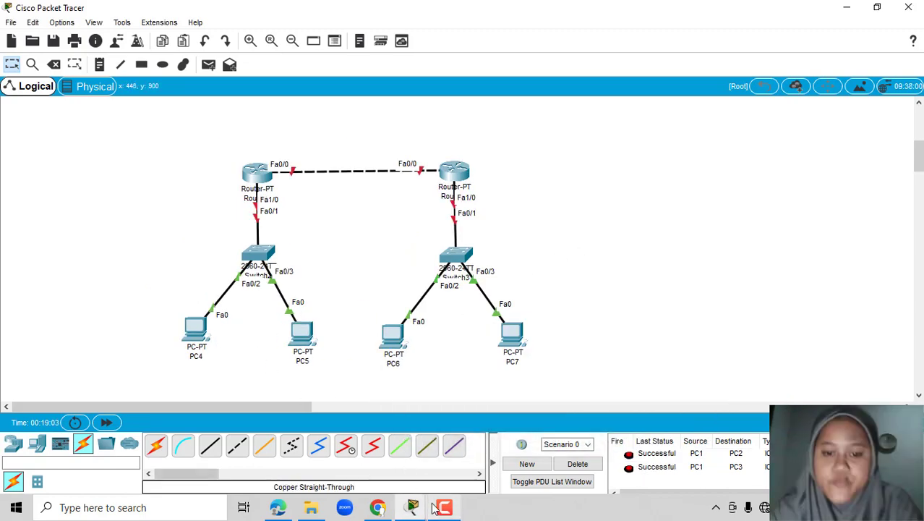
pyautogui.click(440, 507)
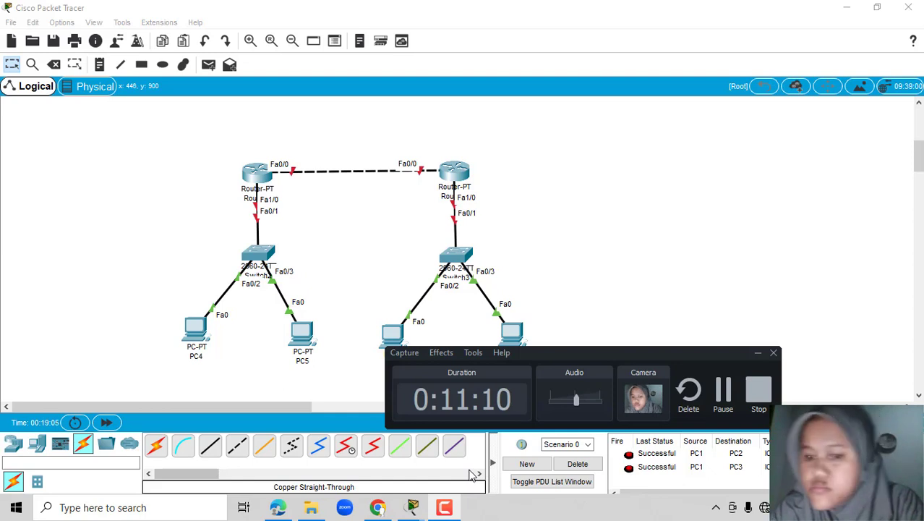
pyautogui.click(444, 507)
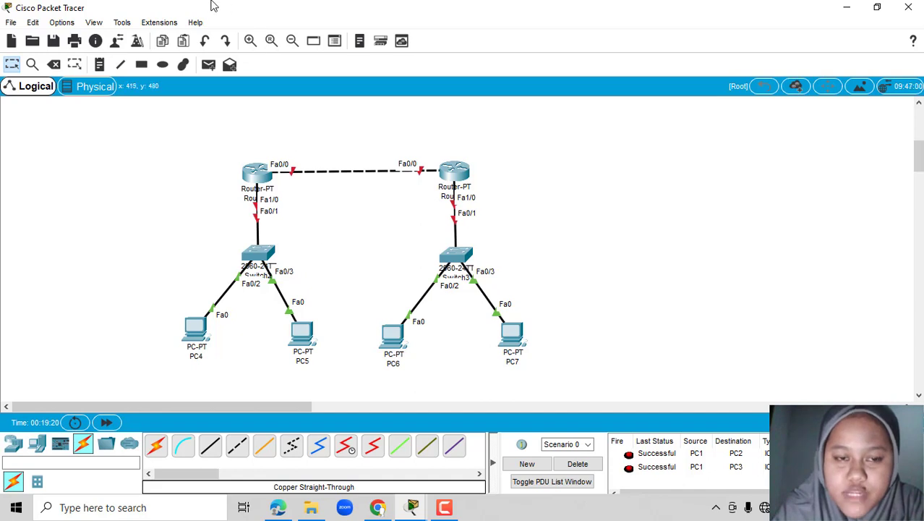
# Place the note 192.168.1.1 above the router on PC4's side and the note 192.168.1.2 beside the other router
pyautogui.click(101, 67)
pyautogui.click(206, 149)
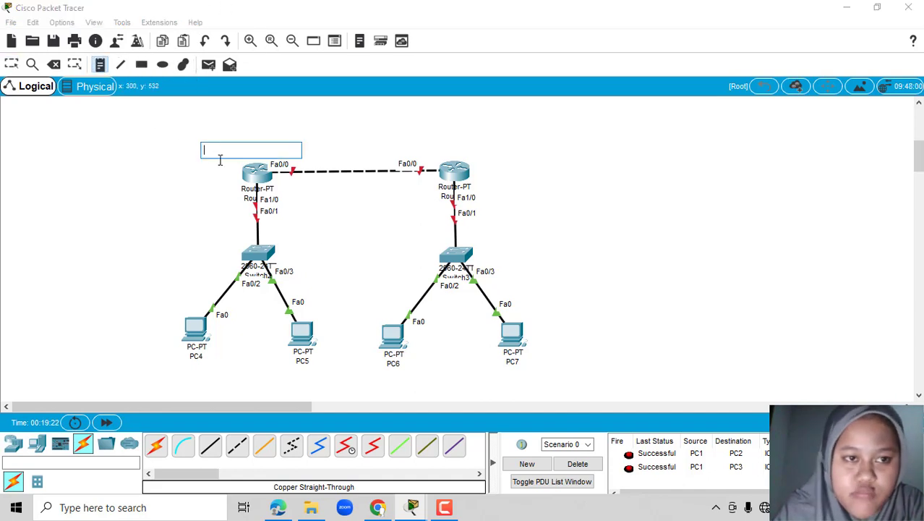
pyautogui.write('192.')
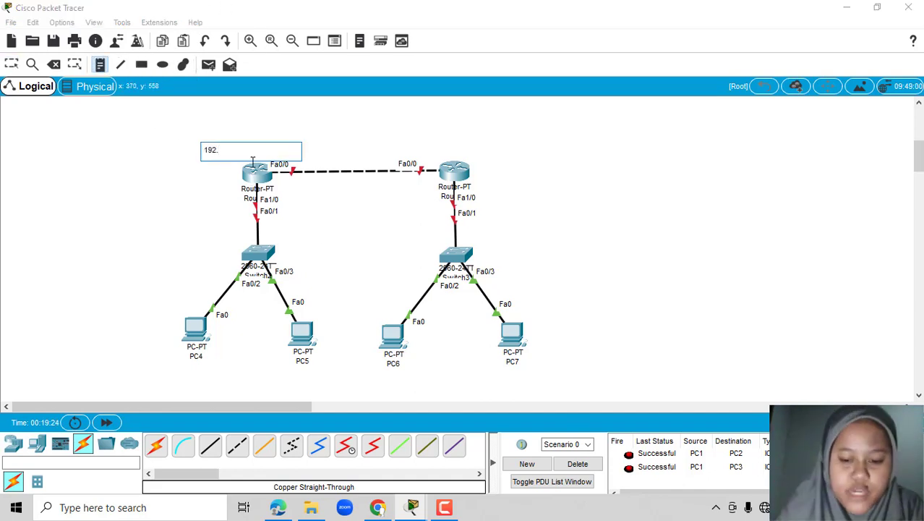
pyautogui.write('168.1.1')
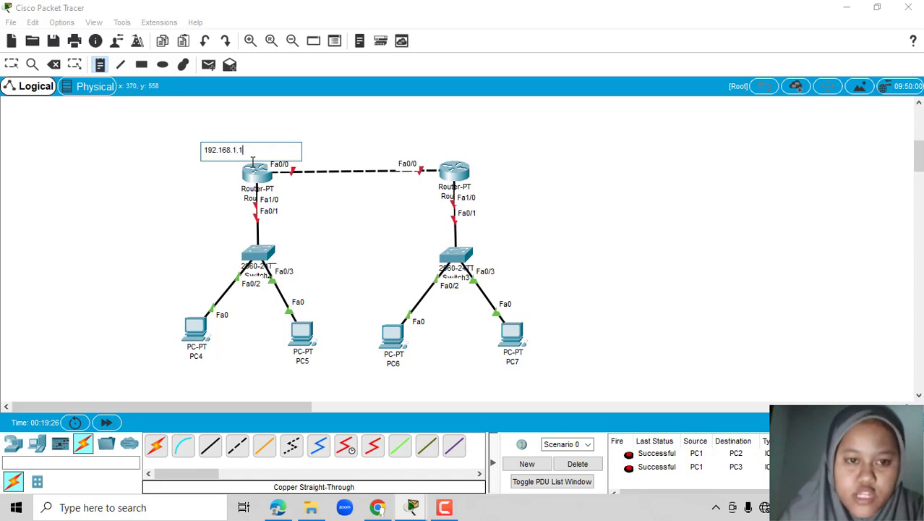
pyautogui.click(479, 152)
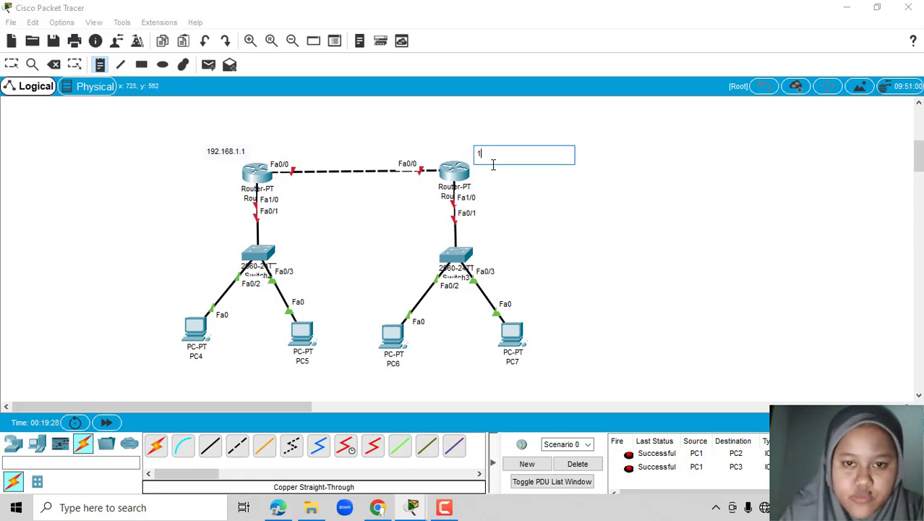
pyautogui.write('192.168.1.2')
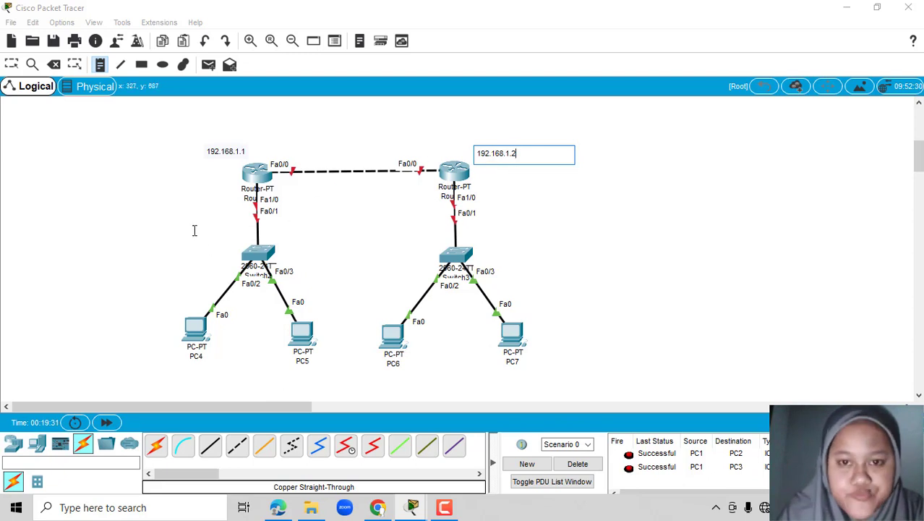
# Add the notes 192.168.100.1 and 192.168.200.1 beside the router-to-switch links on the PC4 side and the PC7 side
pyautogui.click(185, 218)
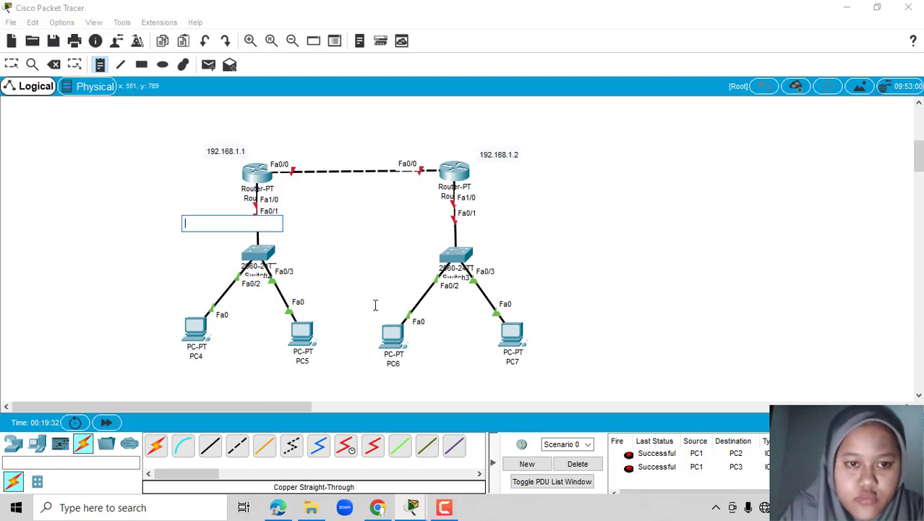
pyautogui.write('192.1')
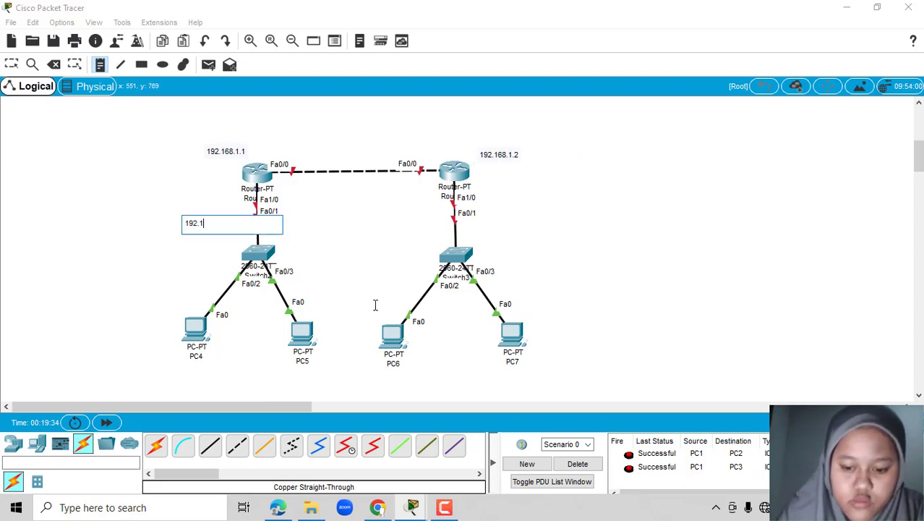
pyautogui.write('68.10')
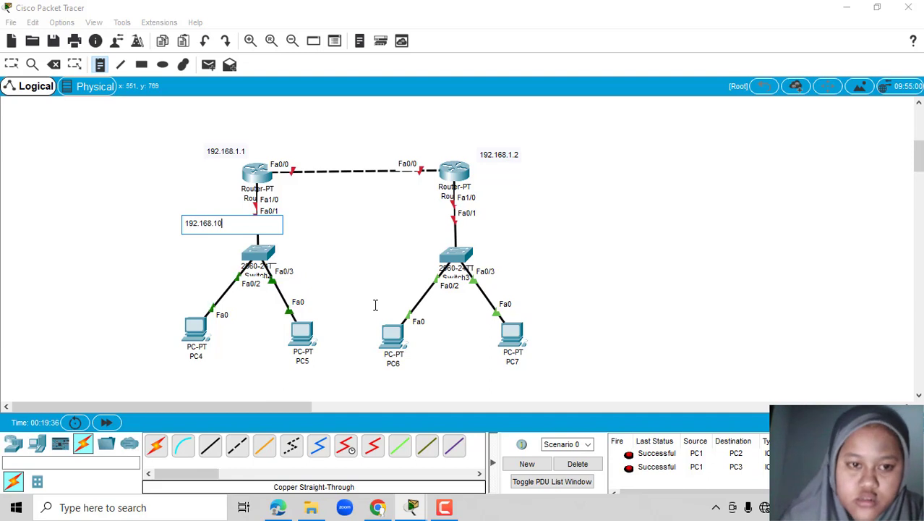
pyautogui.write('0.1')
pyautogui.click(503, 219)
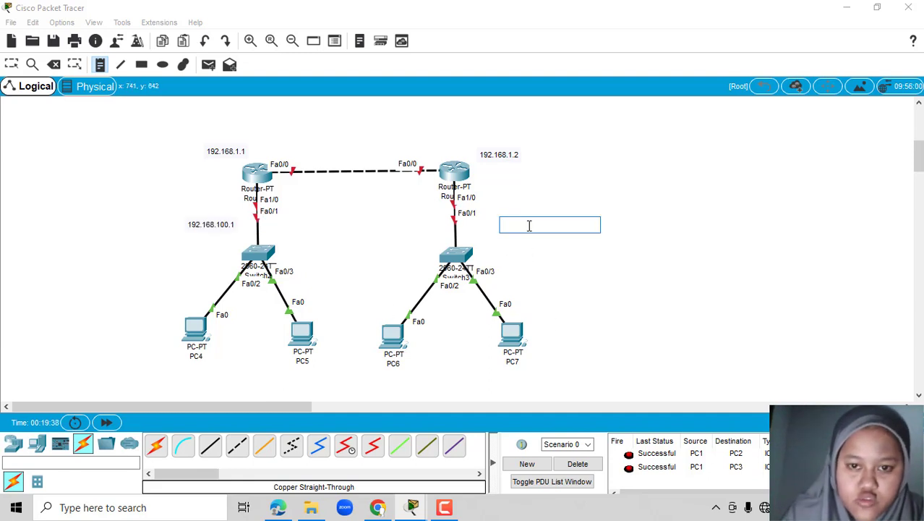
pyautogui.write('192.168')
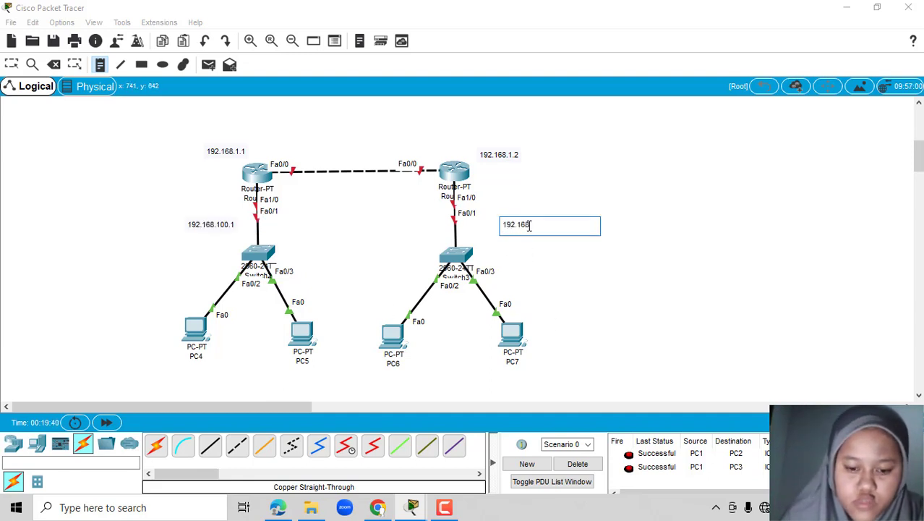
pyautogui.write('.200.1')
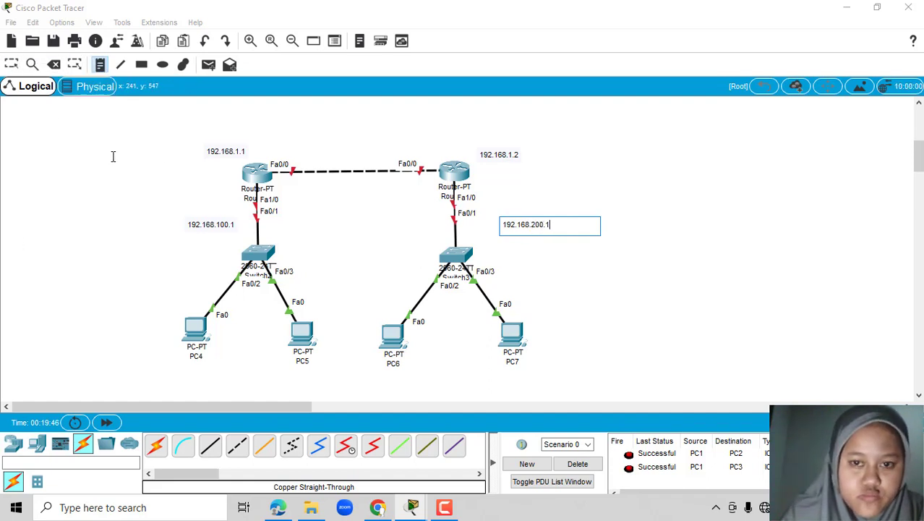
# Move the 192.168.1.1 and 192.168.1.2 notes directly above their respective routers
pyautogui.click(17, 66)
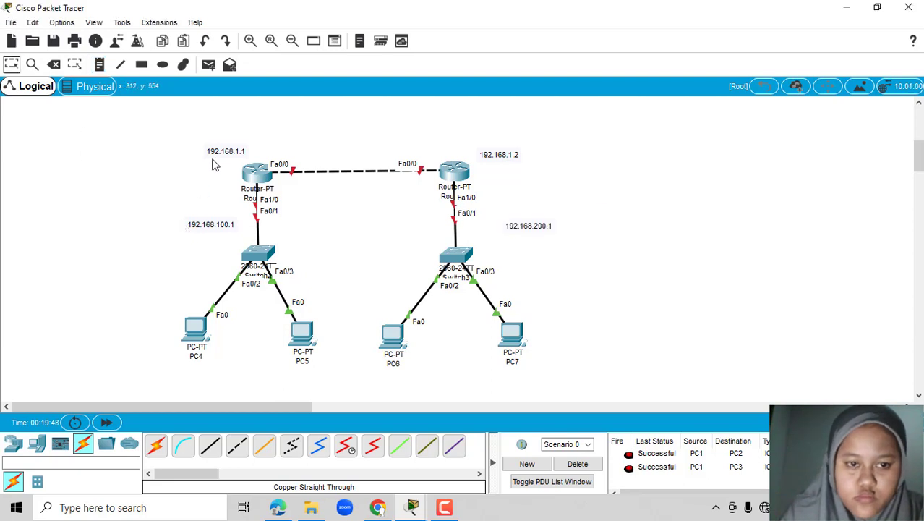
pyautogui.moveTo(218, 155); pyautogui.dragTo(246, 153)
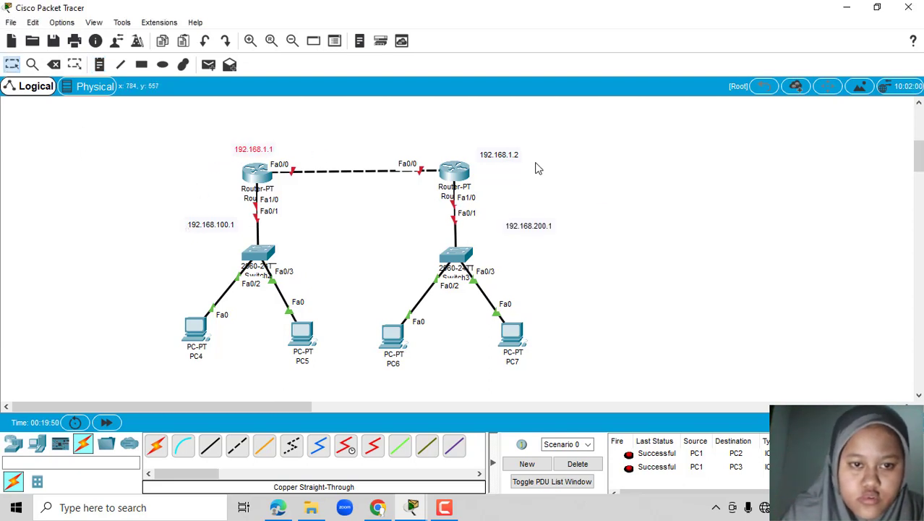
pyautogui.moveTo(516, 157); pyautogui.dragTo(472, 150)
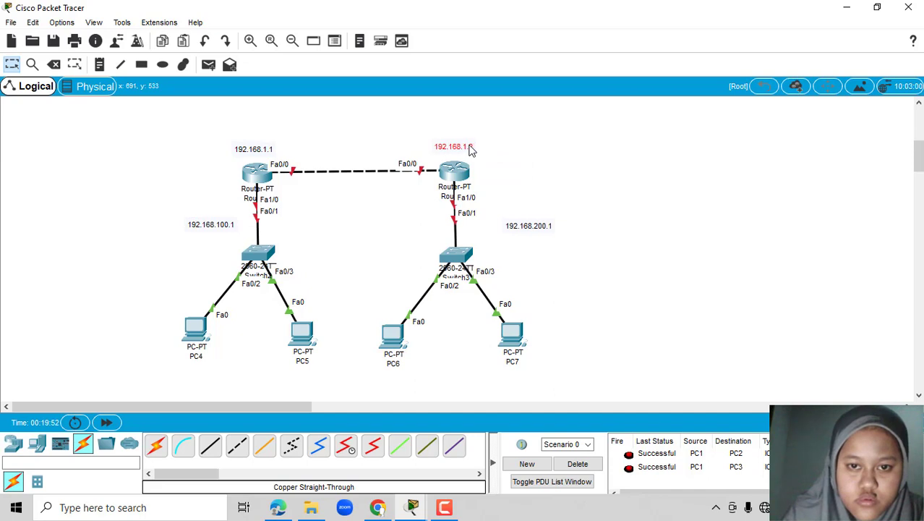
# Tidy the layout by nudging the 192.168.100.1, 192.168.200.1 and 192.168.1.1 notes beside their devices and shifting PC6 and PC7 slightly up
pyautogui.moveTo(213, 229); pyautogui.dragTo(217, 220)
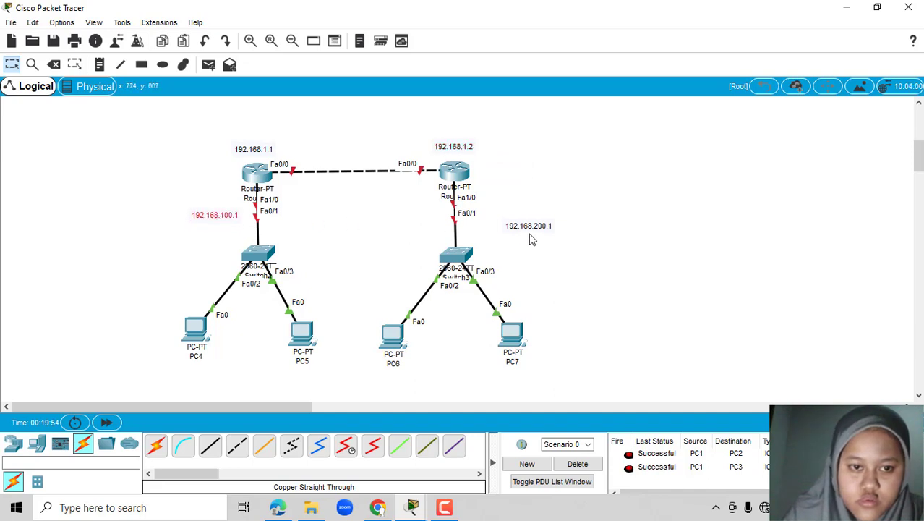
pyautogui.moveTo(533, 236); pyautogui.dragTo(504, 232)
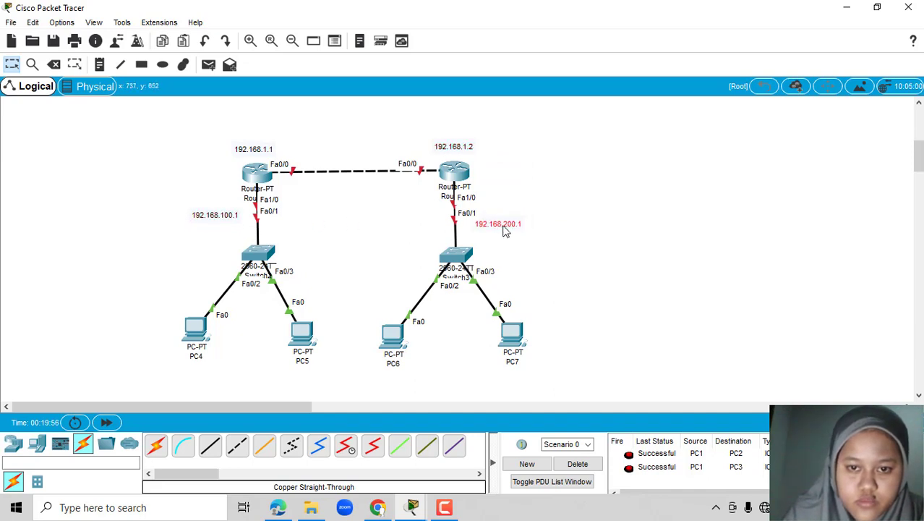
pyautogui.moveTo(256, 149); pyautogui.dragTo(256, 141)
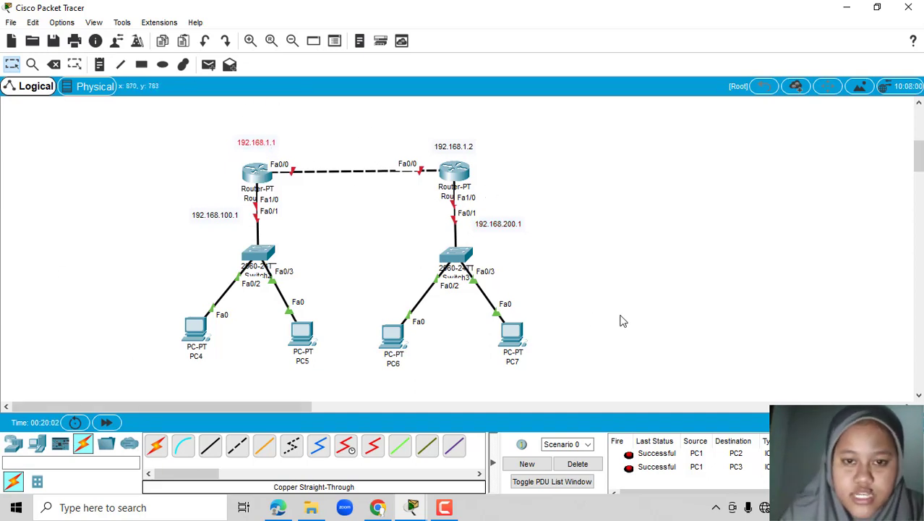
pyautogui.moveTo(511, 337); pyautogui.dragTo(511, 327)
pyautogui.moveTo(402, 361); pyautogui.dragTo(403, 353)
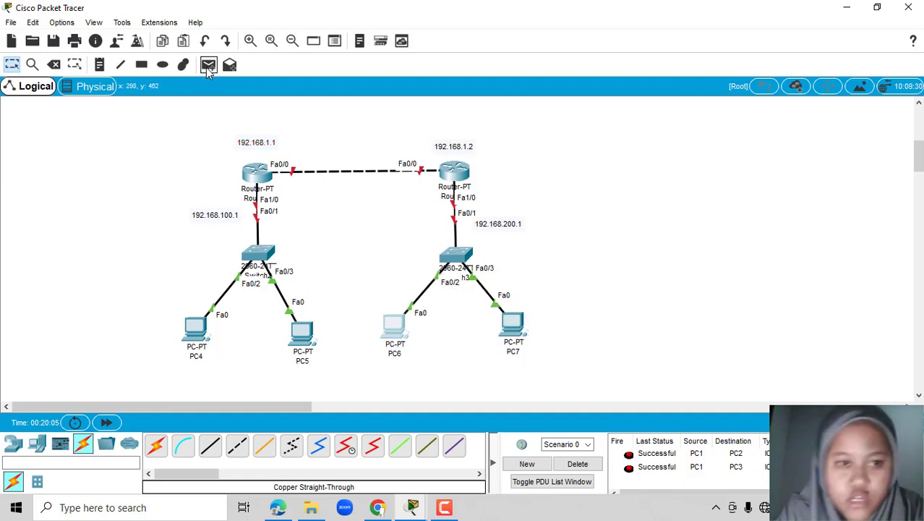
# Add the note 192.168.100.2 below PC4 and the note 192.168.100.3 below PC5
pyautogui.click(99, 65)
pyautogui.click(141, 371)
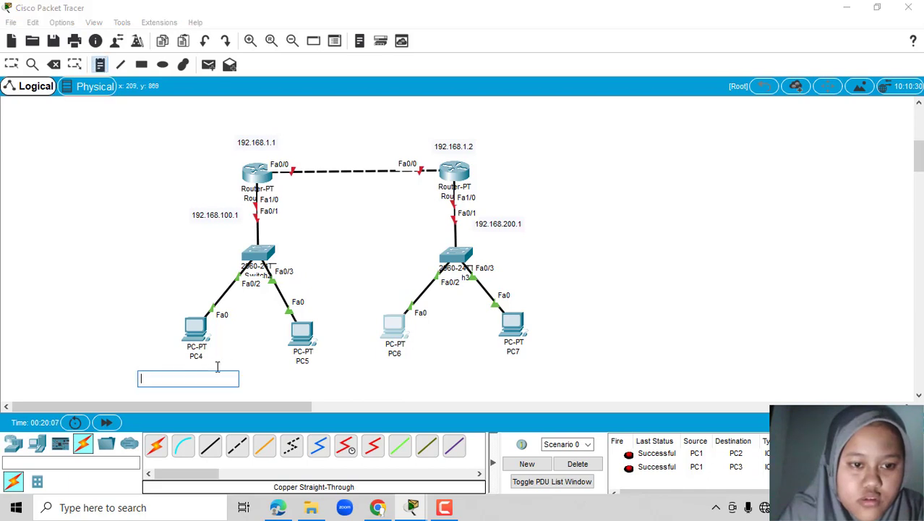
pyautogui.write('192.168')
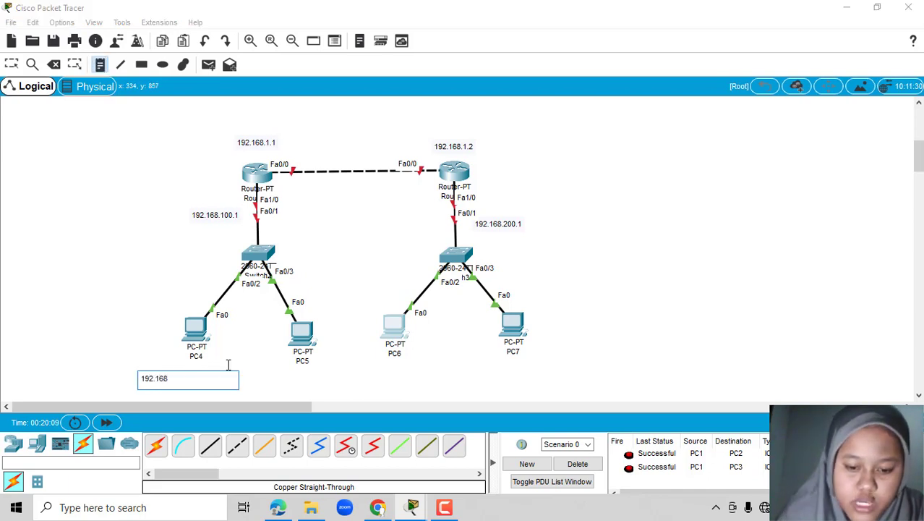
pyautogui.write('.100.')
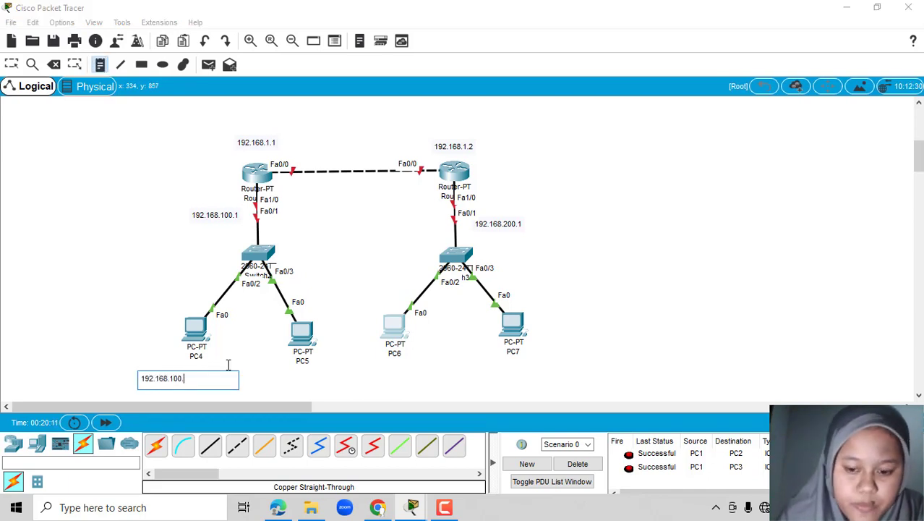
pyautogui.write('2')
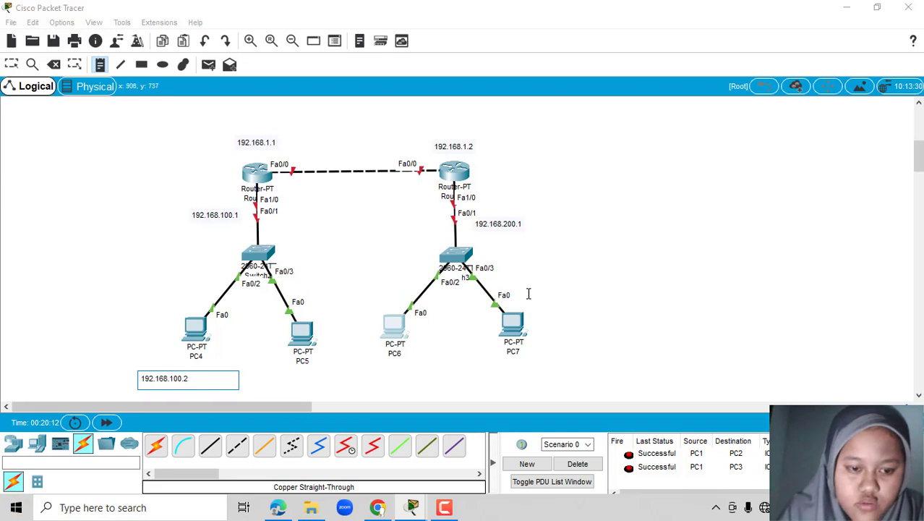
pyautogui.click(292, 381)
pyautogui.write('192.1')
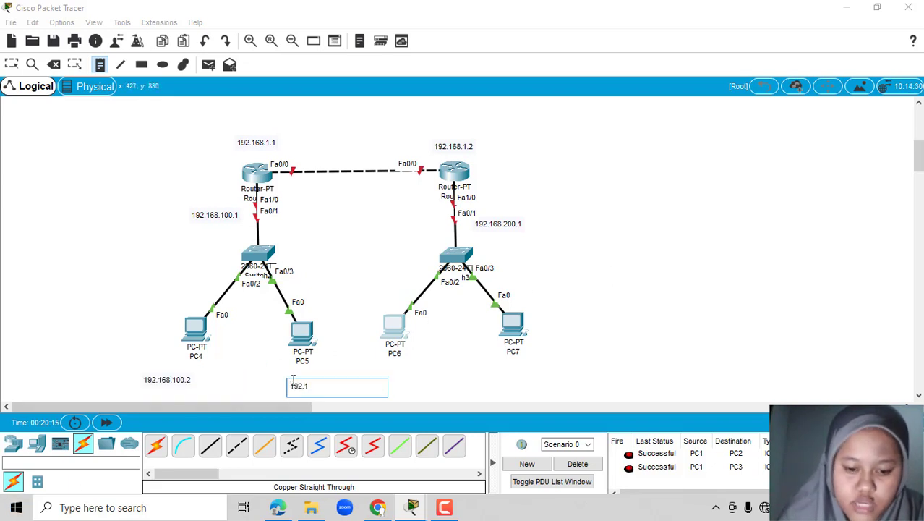
pyautogui.write('68.100')
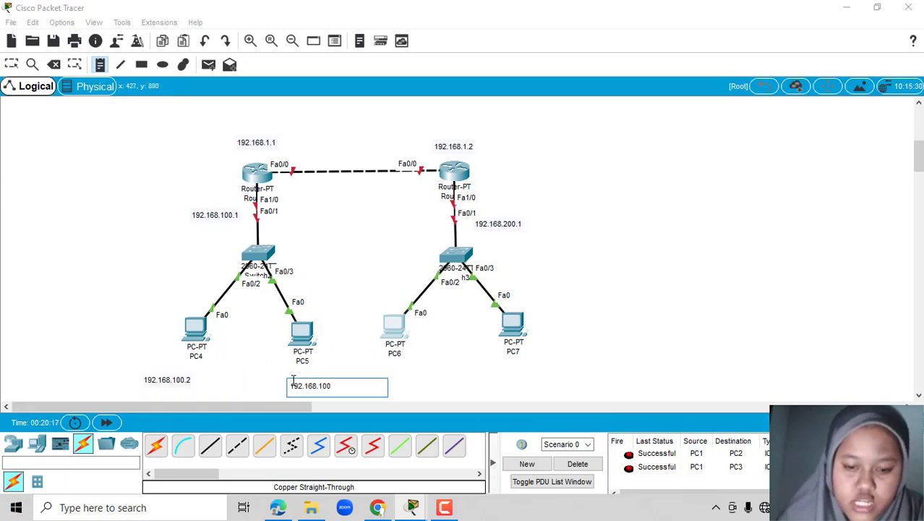
pyautogui.write('.3')
# Add the note 192168.200.2 below PC6 and the note 192.168.200.3 beside PC7
pyautogui.click(426, 373)
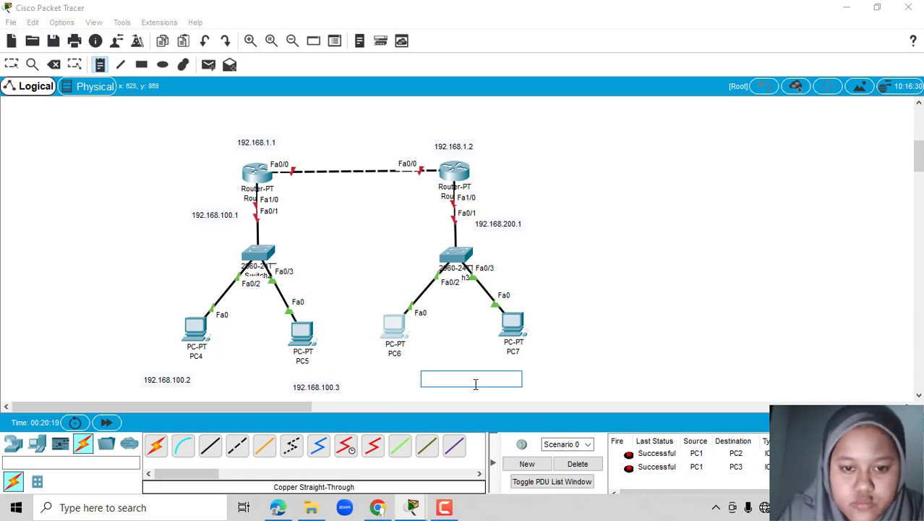
pyautogui.write('192.168')
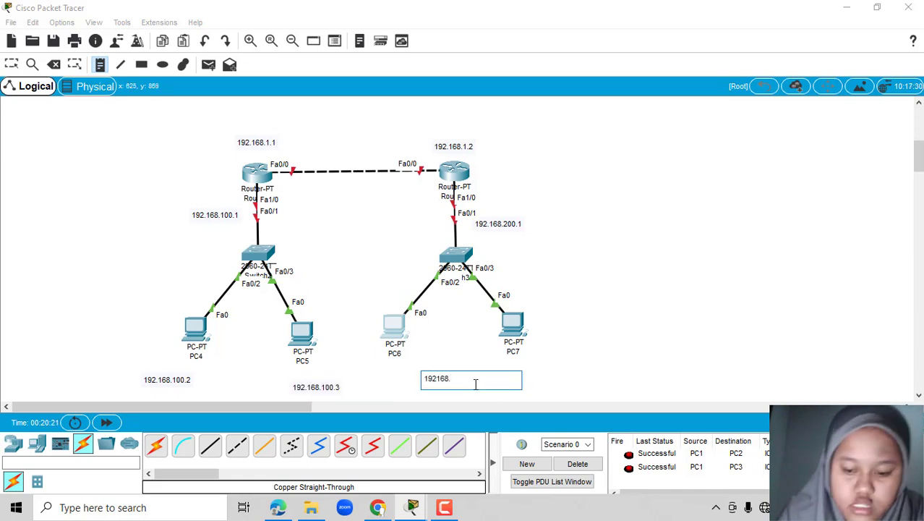
pyautogui.write('.2002')
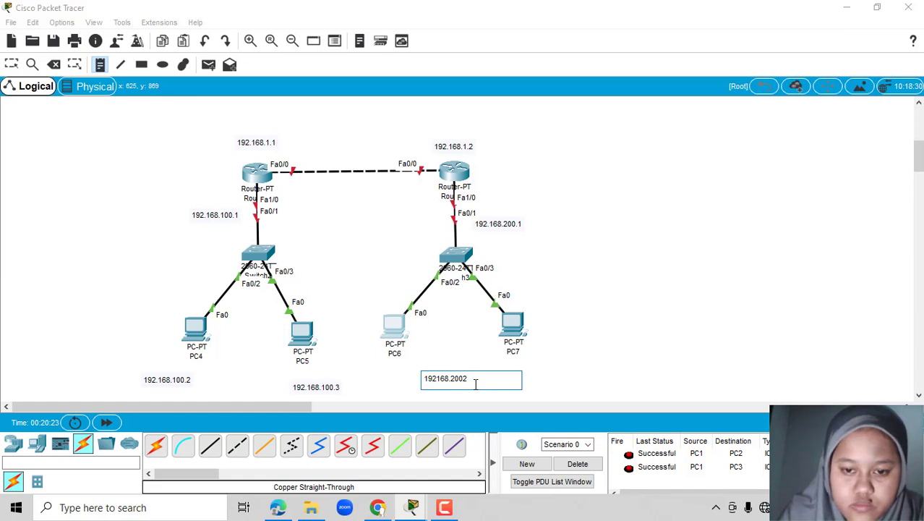
pyautogui.write('2')
pyautogui.click(568, 369)
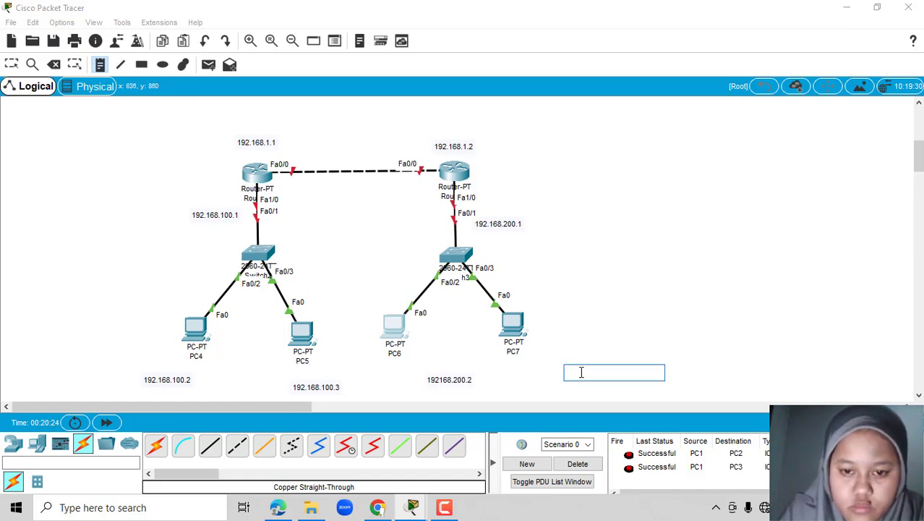
pyautogui.write('192.168')
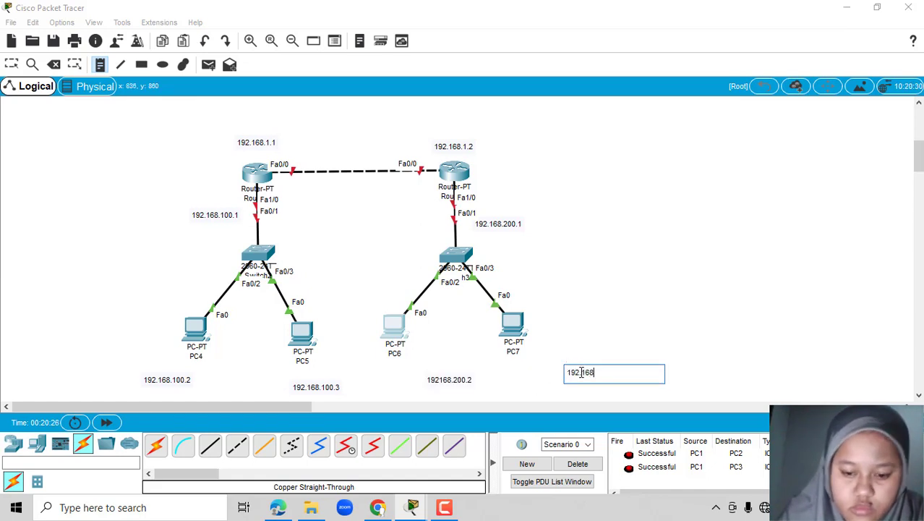
pyautogui.write('.200.3')
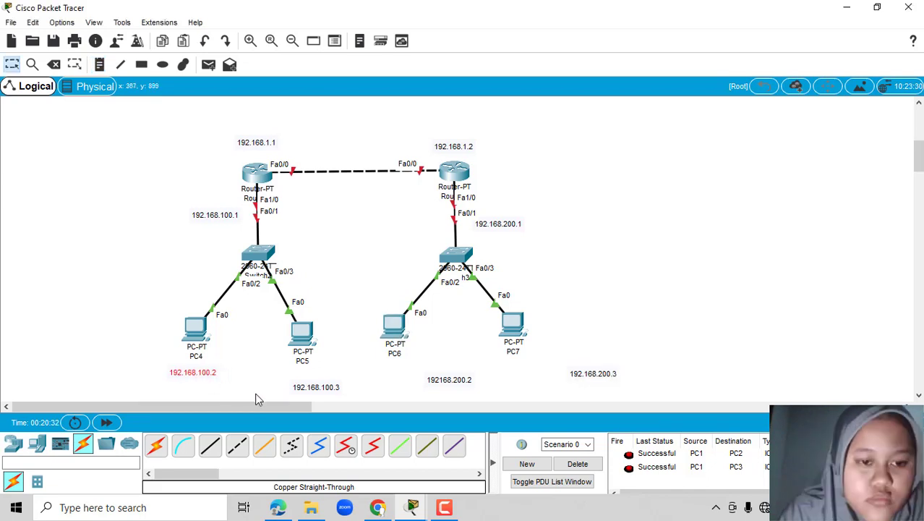
# Move the address notes of PC5, PC6 and PC7 directly beneath their respective PCs
pyautogui.moveTo(316, 387); pyautogui.dragTo(303, 380)
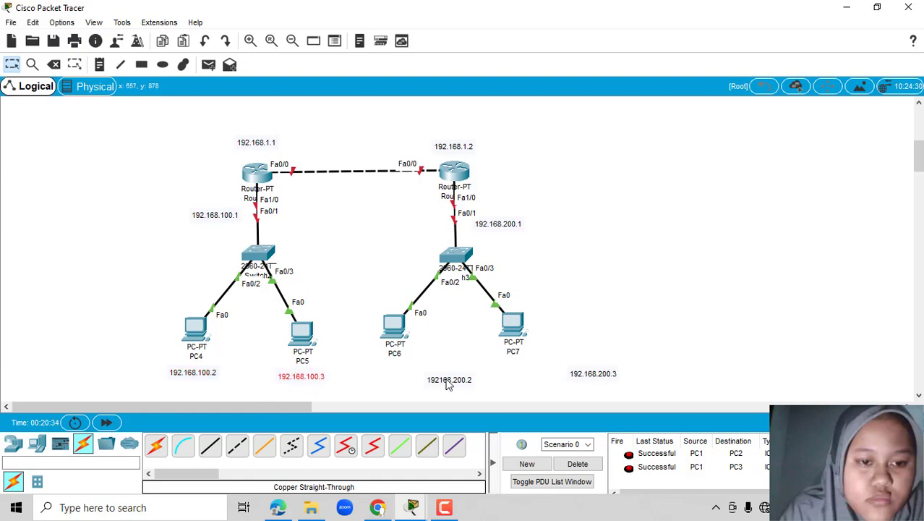
pyautogui.moveTo(451, 384); pyautogui.dragTo(405, 373)
pyautogui.moveTo(596, 374); pyautogui.dragTo(524, 374)
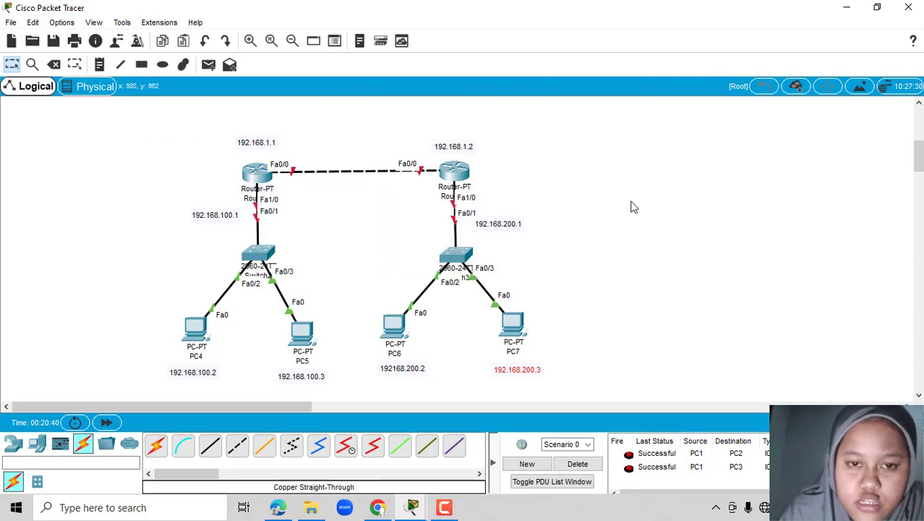
# Open the CLI of the router on PC4's side, decline the initial configuration dialog and enter global configuration mode with en and conf t
pyautogui.click(258, 172)
pyautogui.click(376, 90)
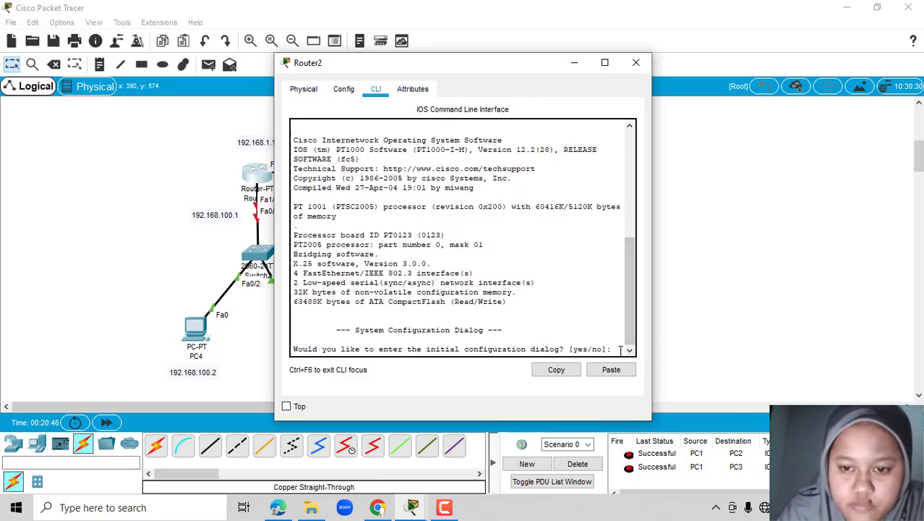
pyautogui.write('no')
pyautogui.press('Return')
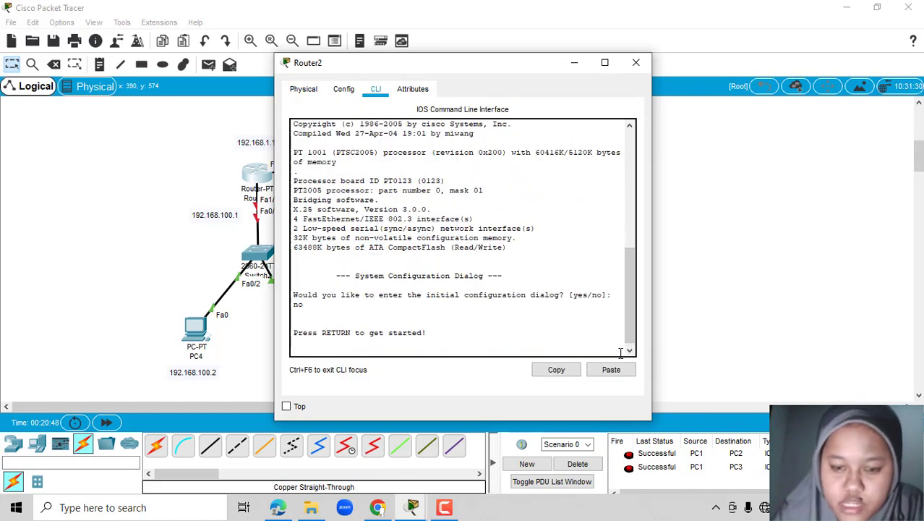
pyautogui.press('Return')
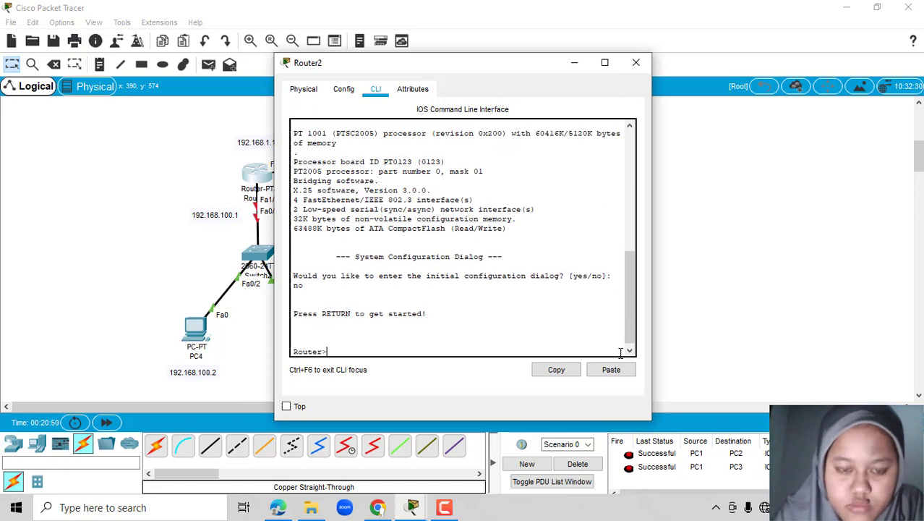
pyautogui.write('en')
pyautogui.press('Return')
pyautogui.write('co')
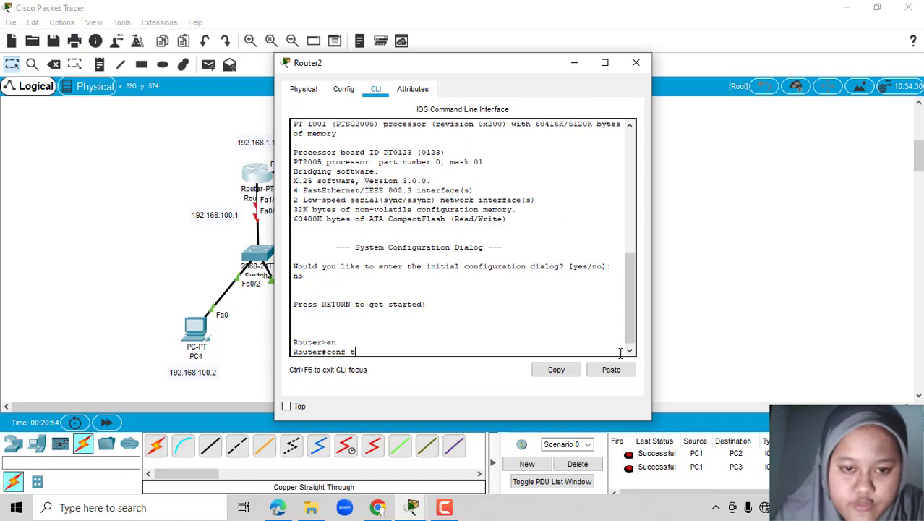
pyautogui.write('nf t')
pyautogui.press('Return')
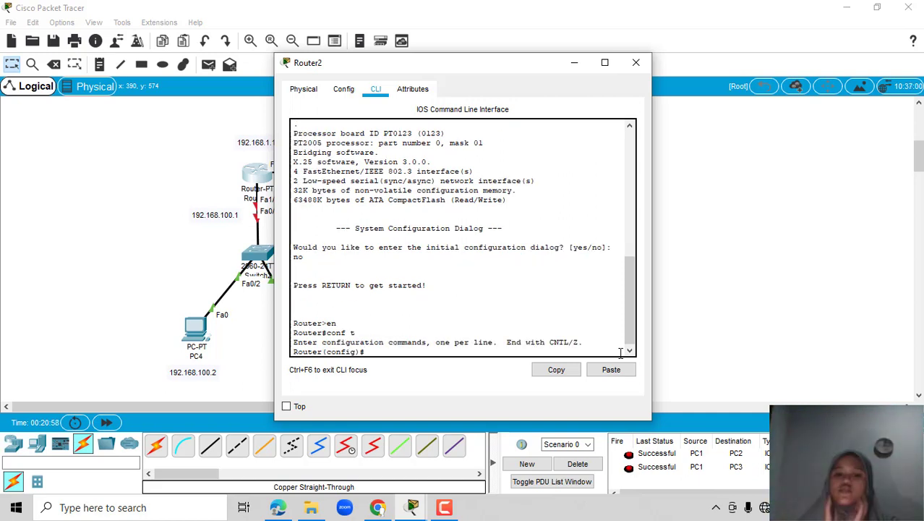
# Enter interface fa0/0 on Router2 and enable it with no shut
pyautogui.write('int')
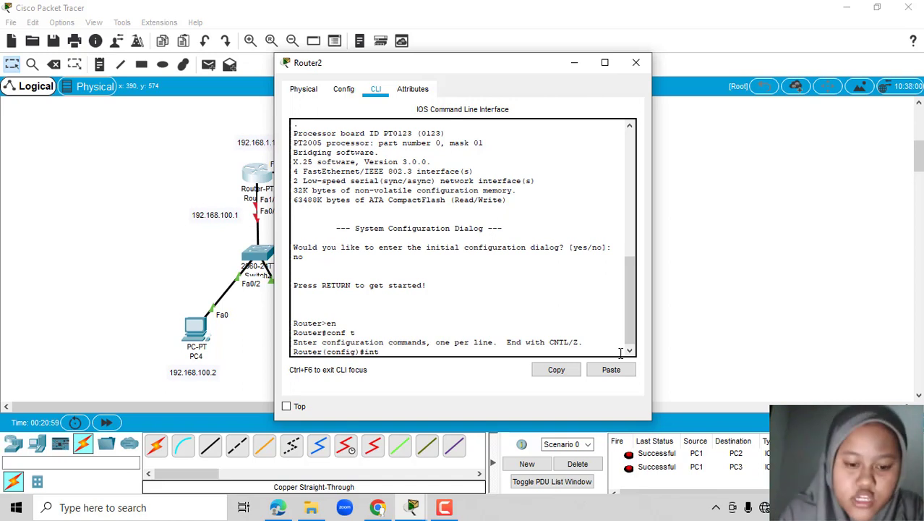
pyautogui.write(' fa0/0')
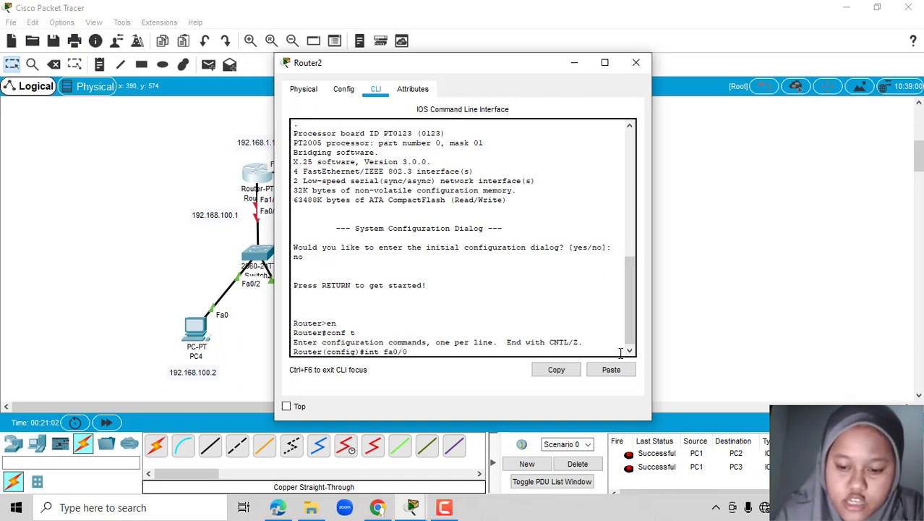
pyautogui.press('Return')
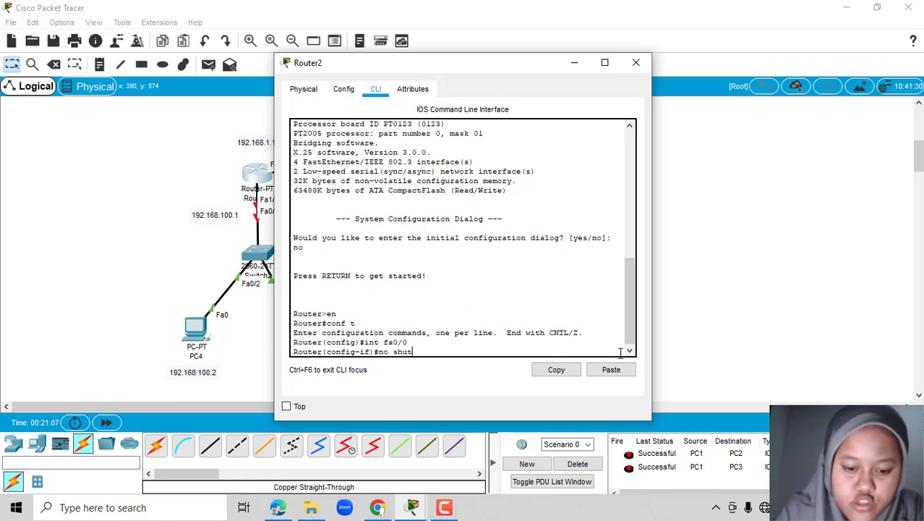
pyautogui.press('Return')
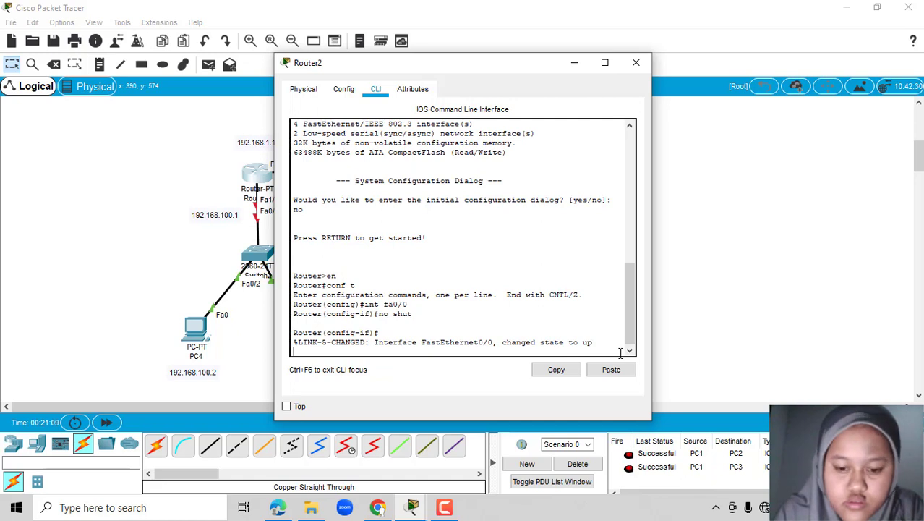
pyautogui.press('Return')
# Assign IP address 192.168.1.1 with subnet mask 255.255.255.0 to Router2's fa0/0 interface
pyautogui.write('192.')
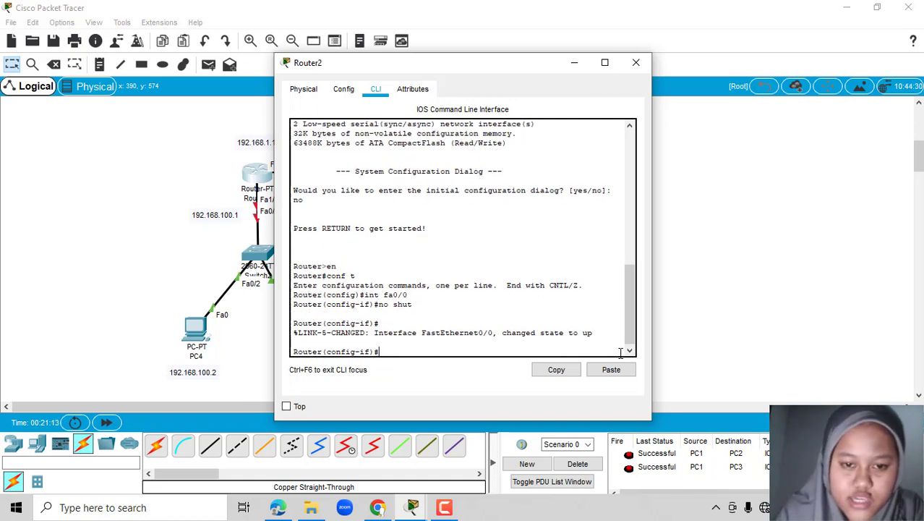
pyautogui.write(' add')
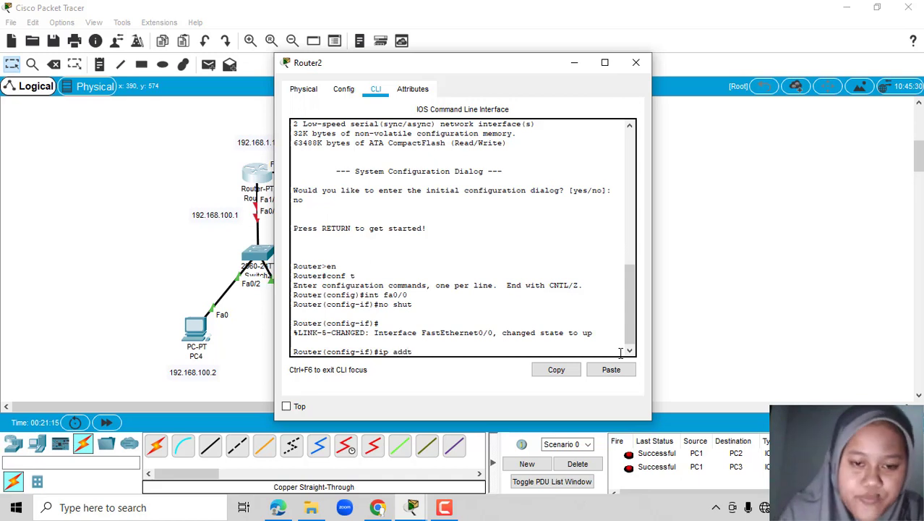
pyautogui.write('ress 192.168.')
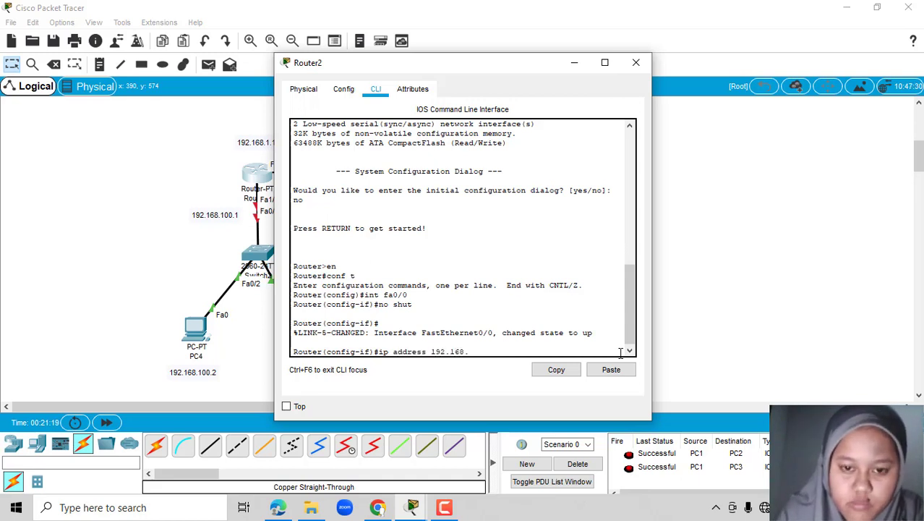
pyautogui.write('1.1 ')
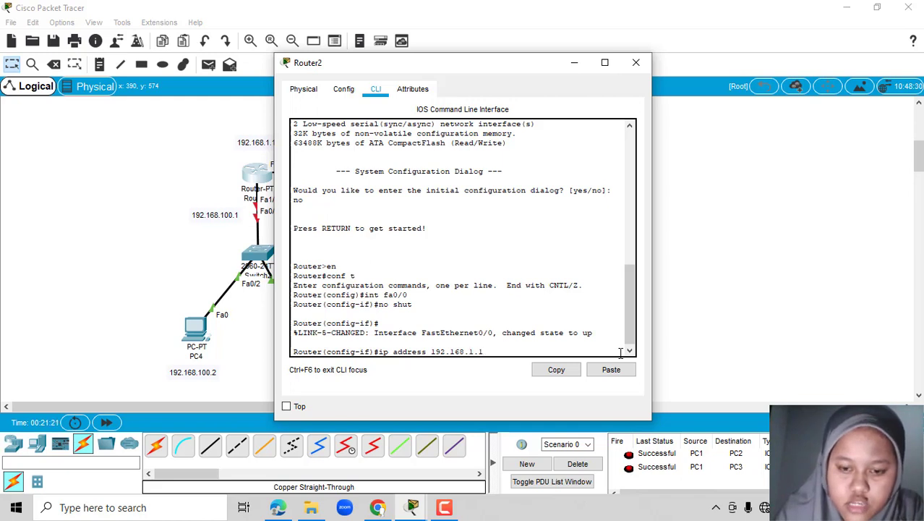
pyautogui.write('255')
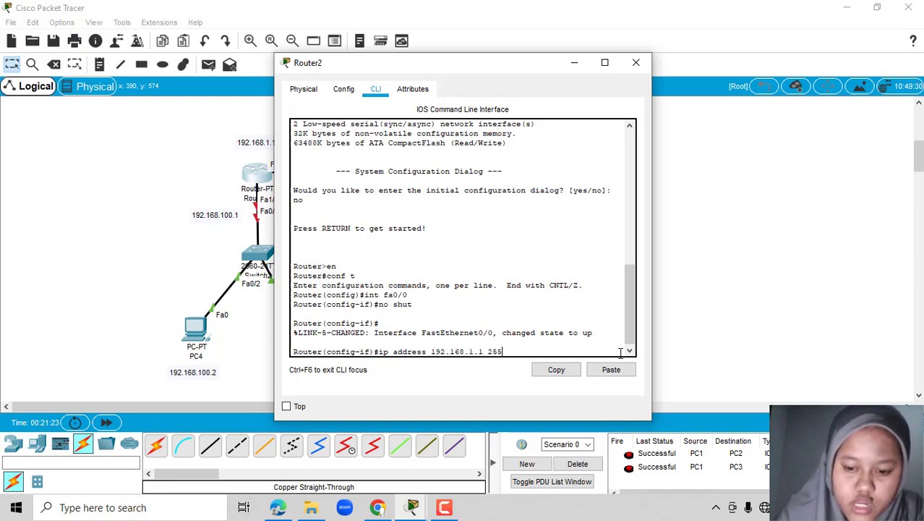
pyautogui.write('.255')
pyautogui.write('.255')
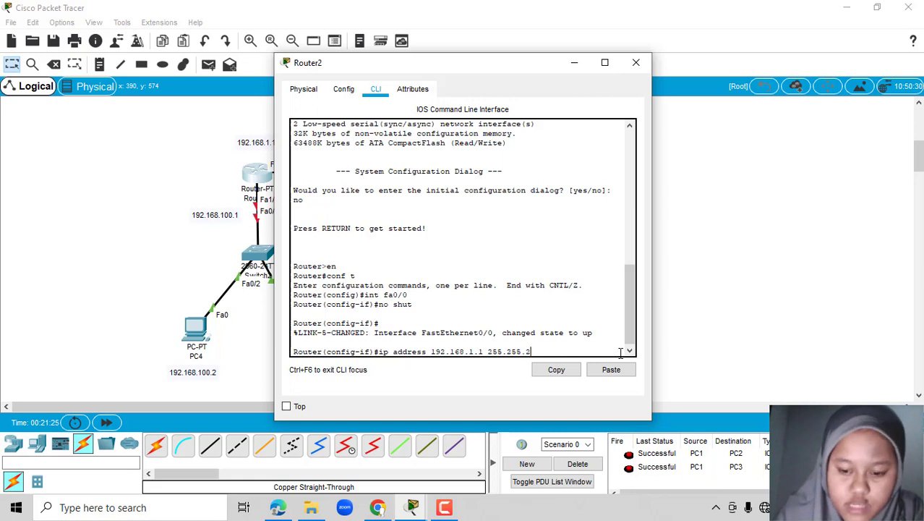
pyautogui.write('.0')
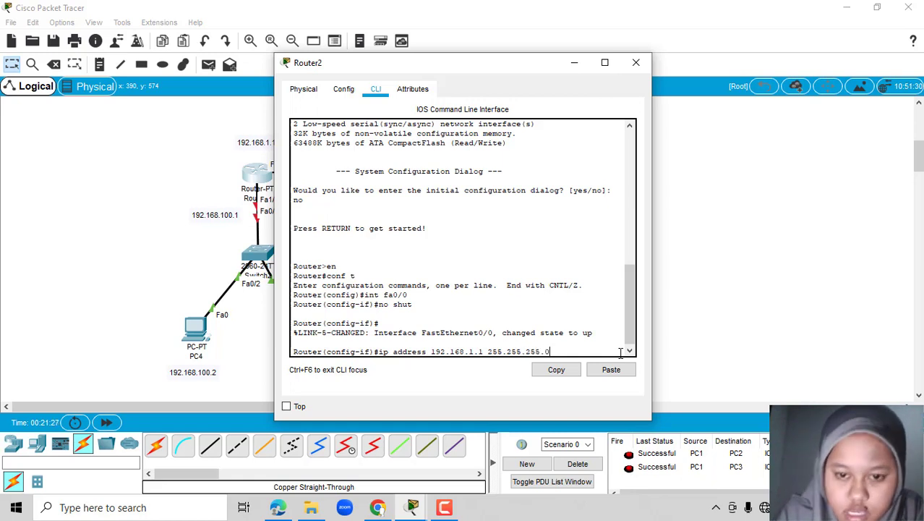
pyautogui.press('Return')
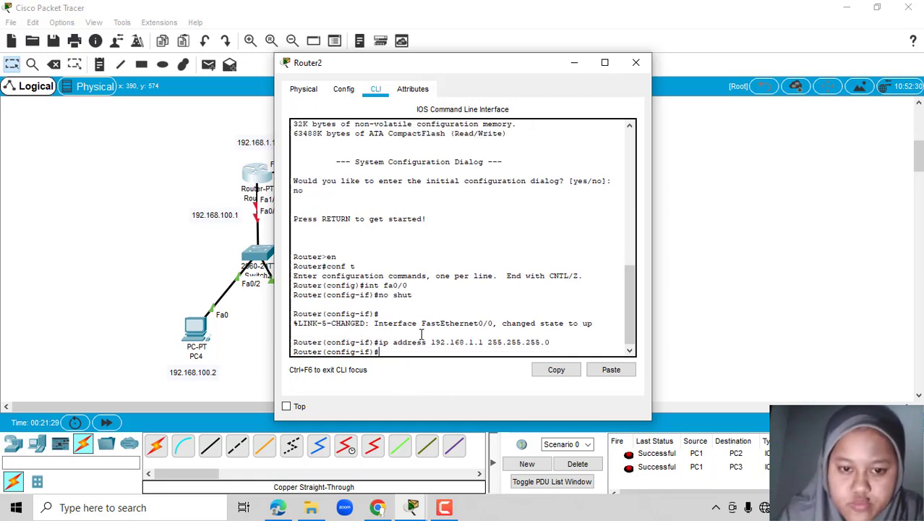
# Exit Router2's fa0/0 configuration with ex, then enter interface fa1/0 and enable it with no shut
pyautogui.write('e')
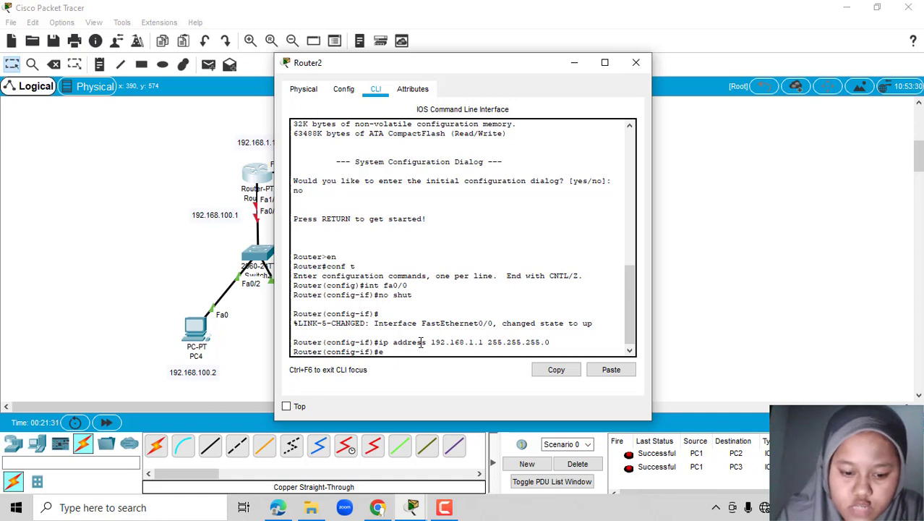
pyautogui.write('x')
pyautogui.press('Return')
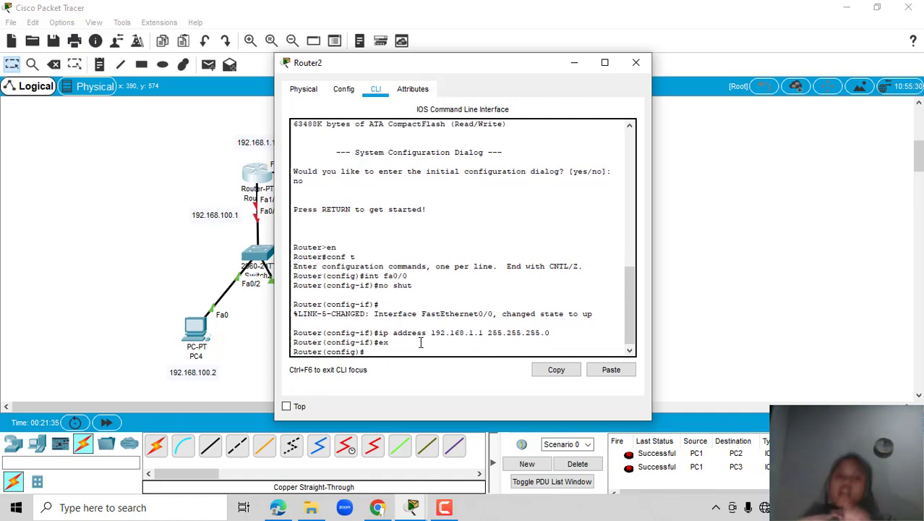
pyautogui.write('int fa')
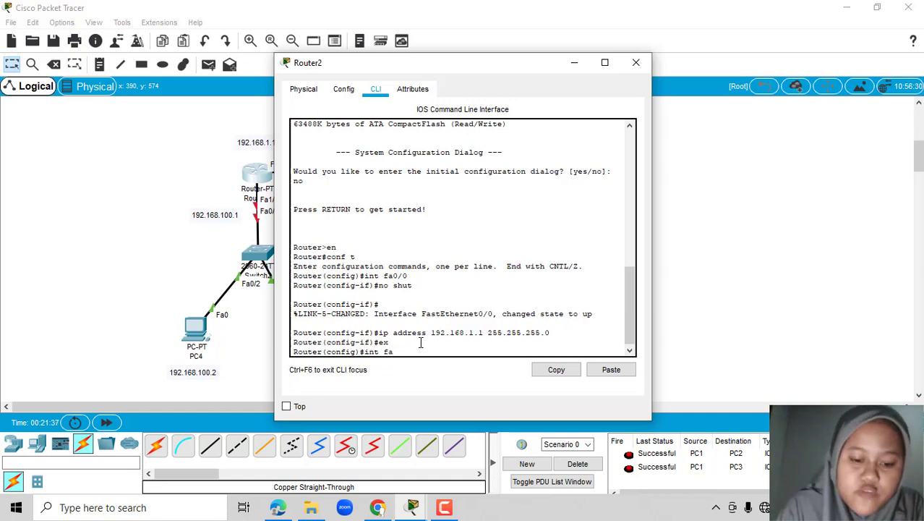
pyautogui.write('1/0')
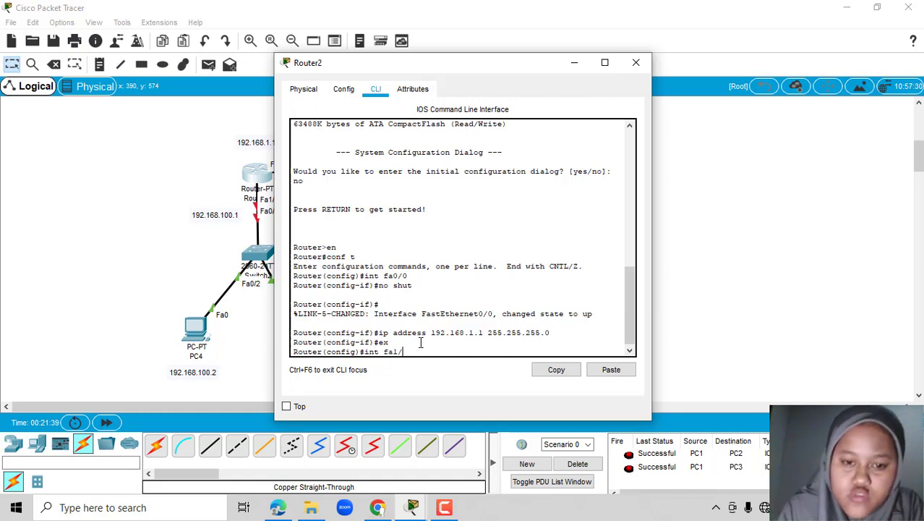
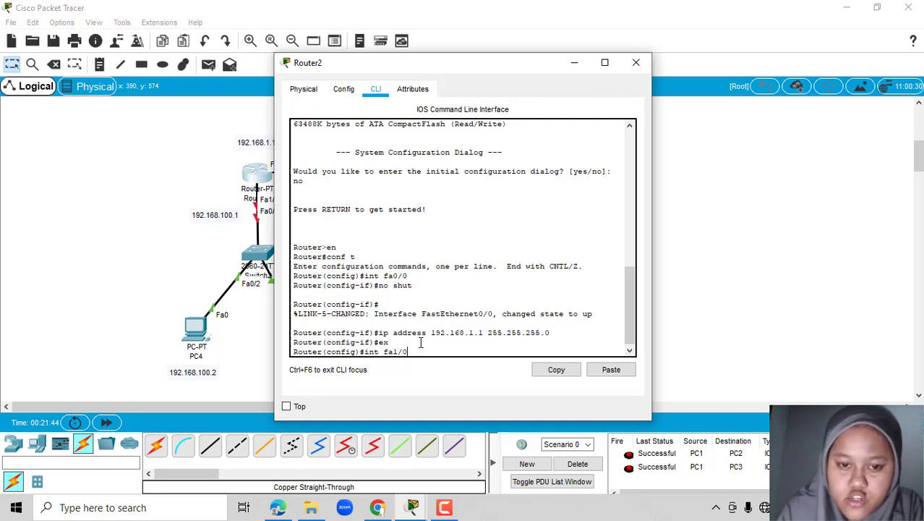
pyautogui.press('Return')
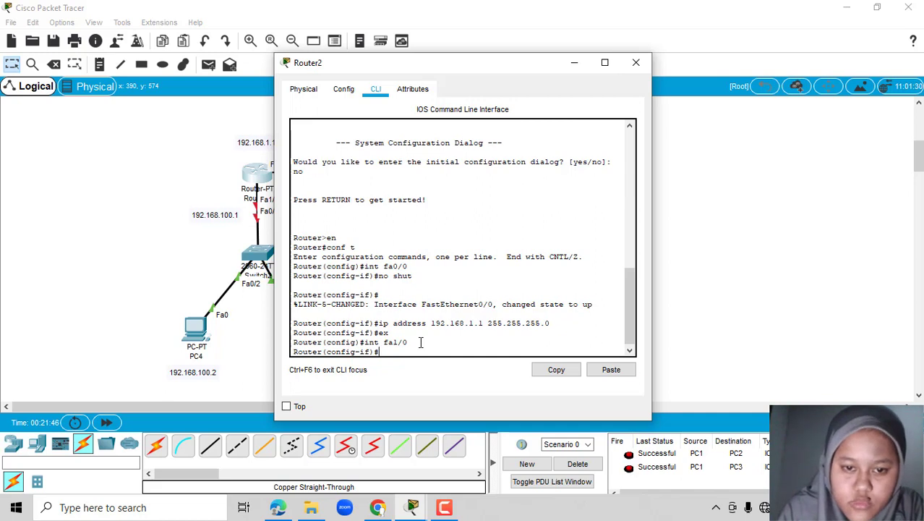
pyautogui.write('no shut')
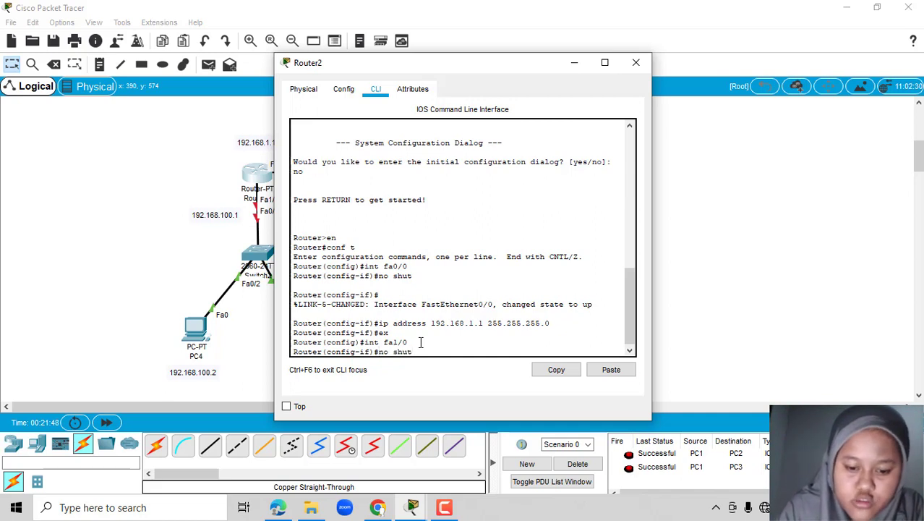
pyautogui.press('Return')
pyautogui.press('Return')
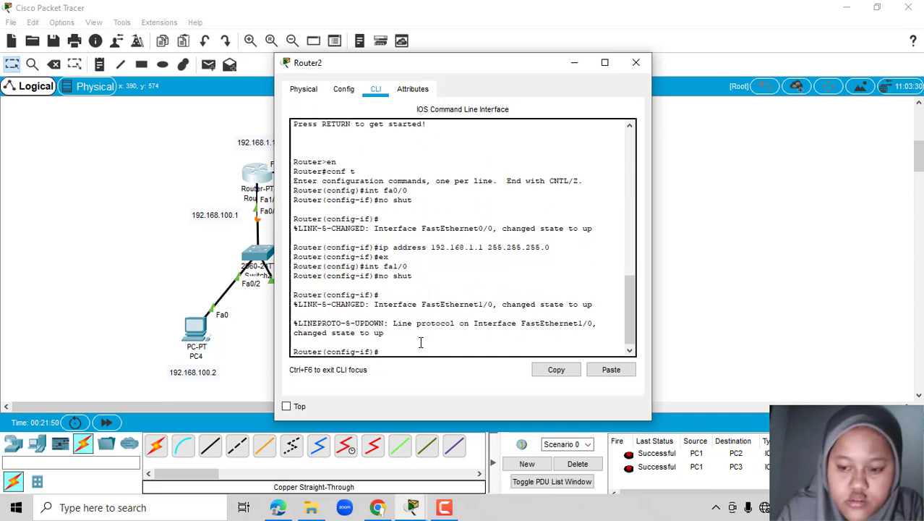
# Assign IP address 192.168.100.1 with subnet mask 255.255.255.0 to Router2's fa1/0 interface and return to global configuration mode with ex
pyautogui.write('ip')
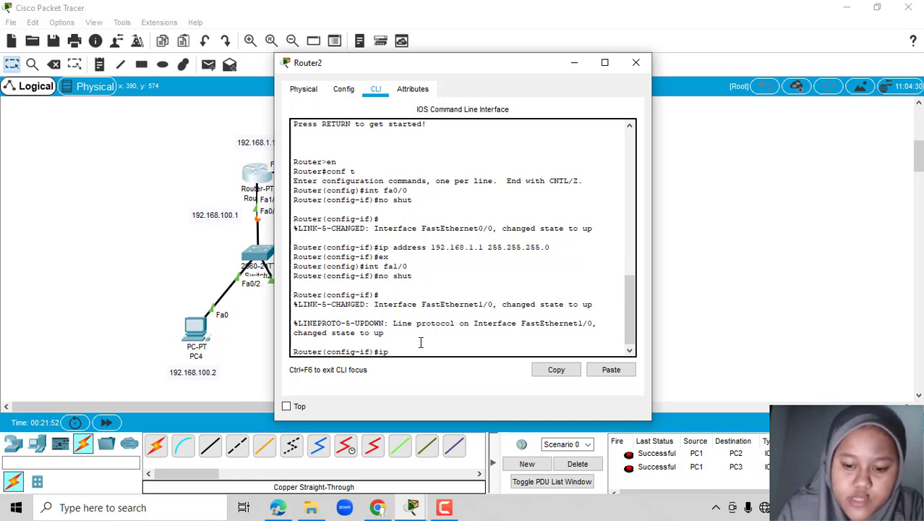
pyautogui.write(' address')
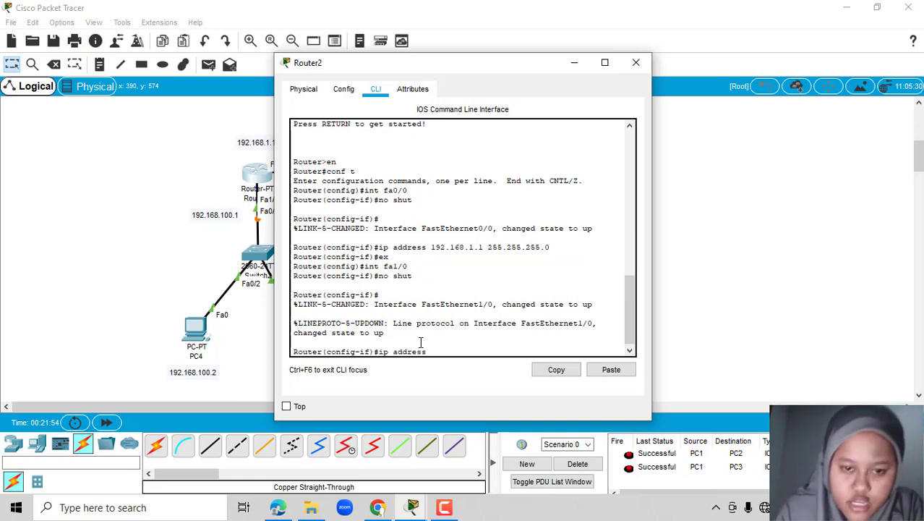
pyautogui.write(' 192.168')
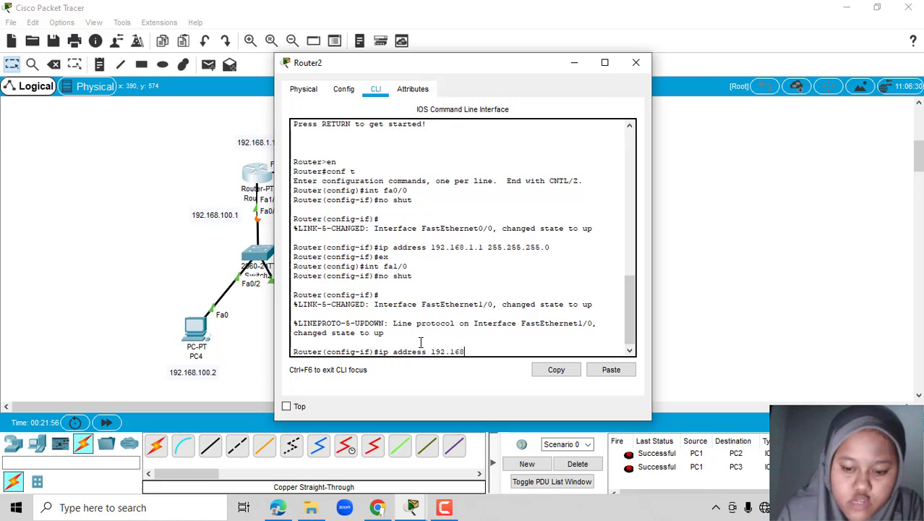
pyautogui.write('.100.1')
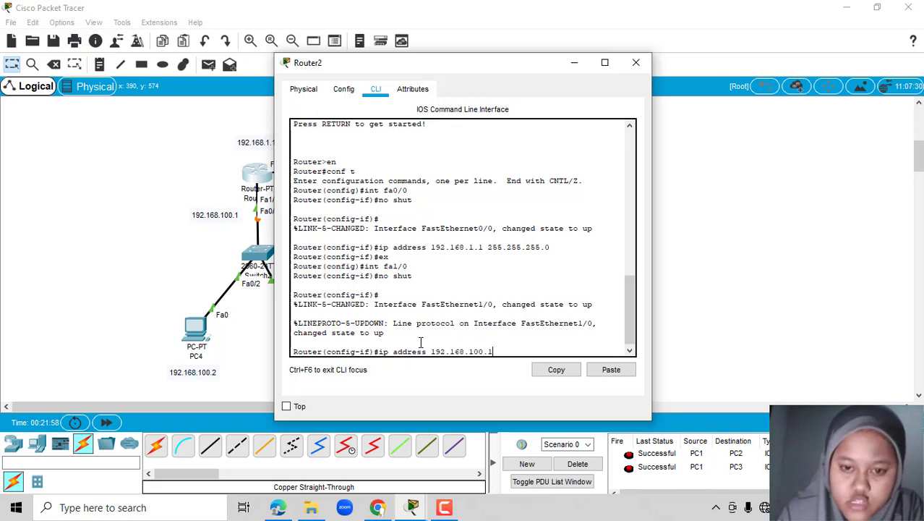
pyautogui.write(' 255.2')
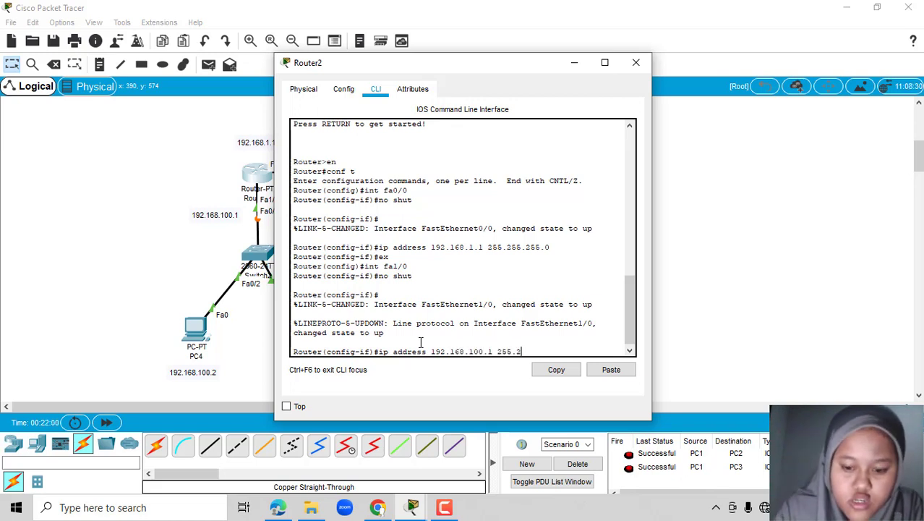
pyautogui.write('55.255')
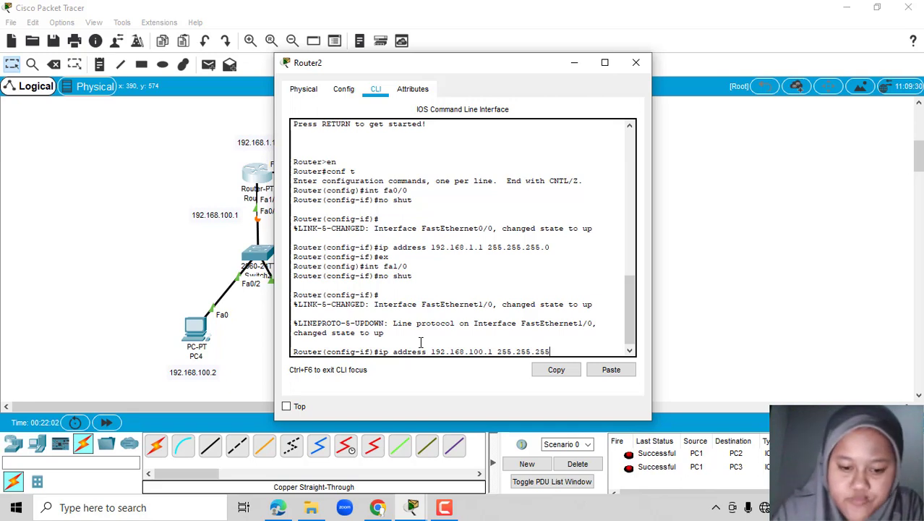
pyautogui.write('.0')
pyautogui.press('Return')
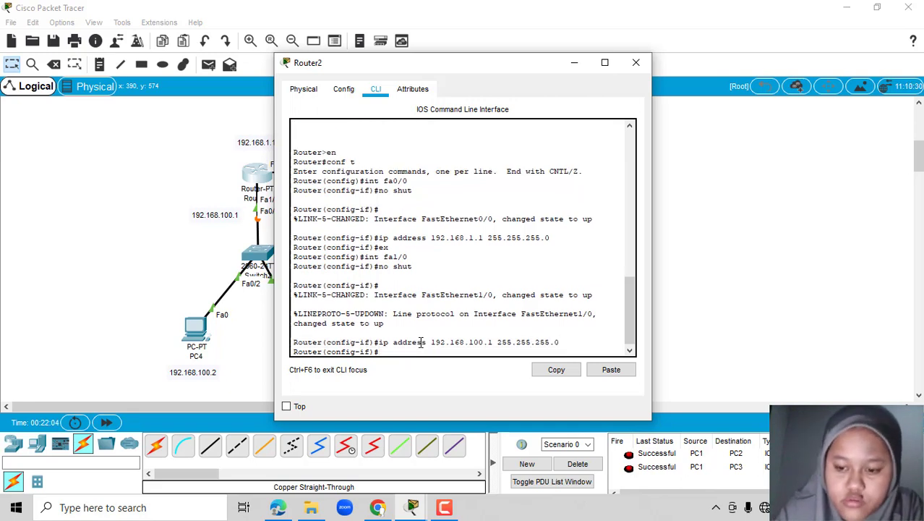
pyautogui.write('e')
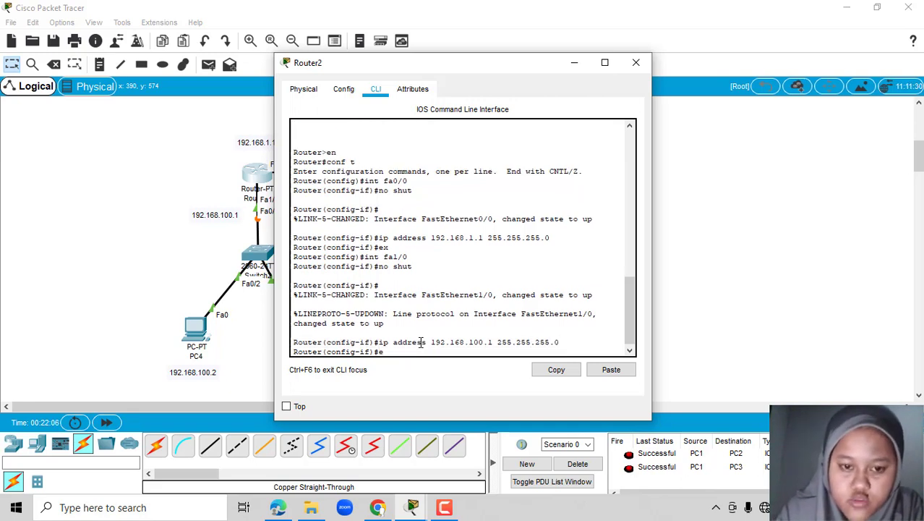
pyautogui.write('x')
pyautogui.press('Return')
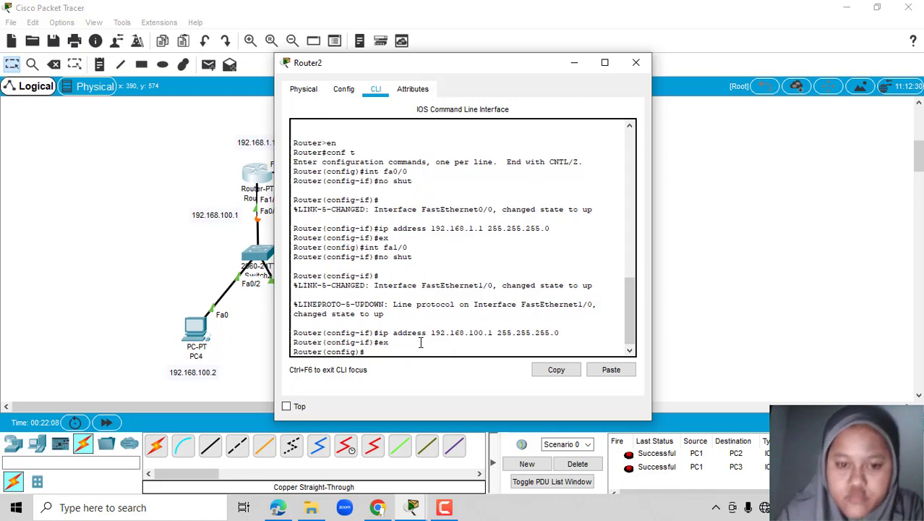
# Switch to the CLI of Router3 above PC6 and PC7, decline the initial configuration dialog and enter global configuration mode with en and conf t
pyautogui.click(575, 62)
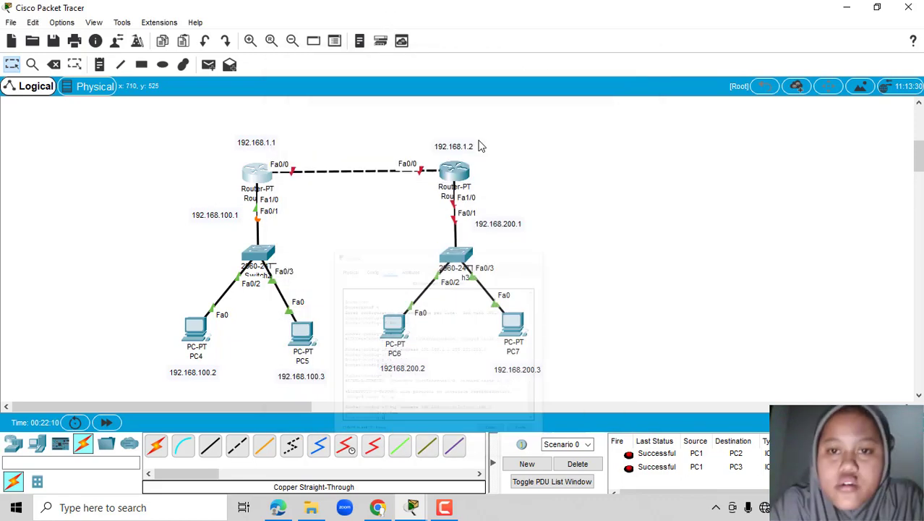
pyautogui.click(456, 172)
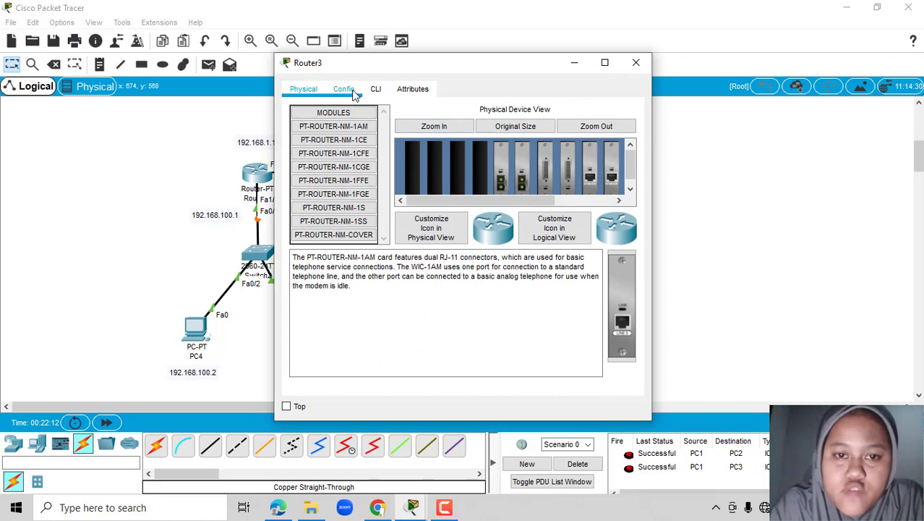
pyautogui.click(377, 89)
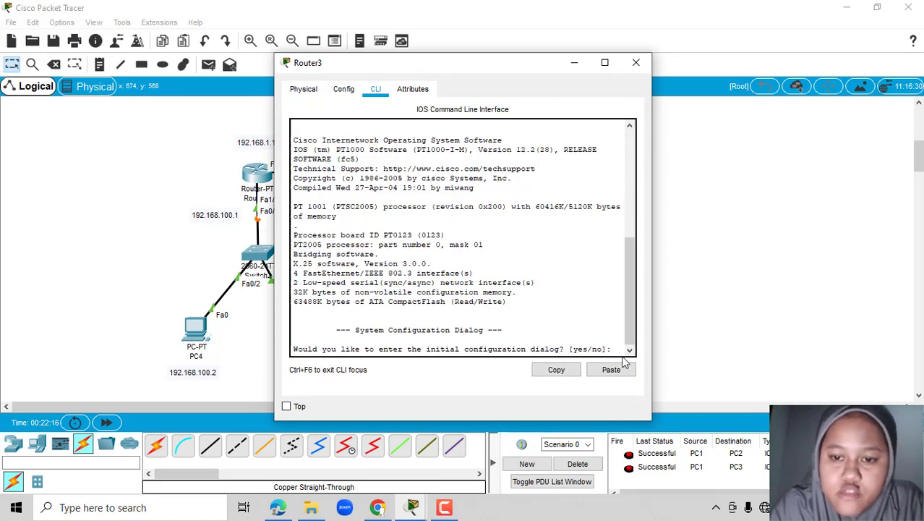
pyautogui.write('no')
pyautogui.press('Return')
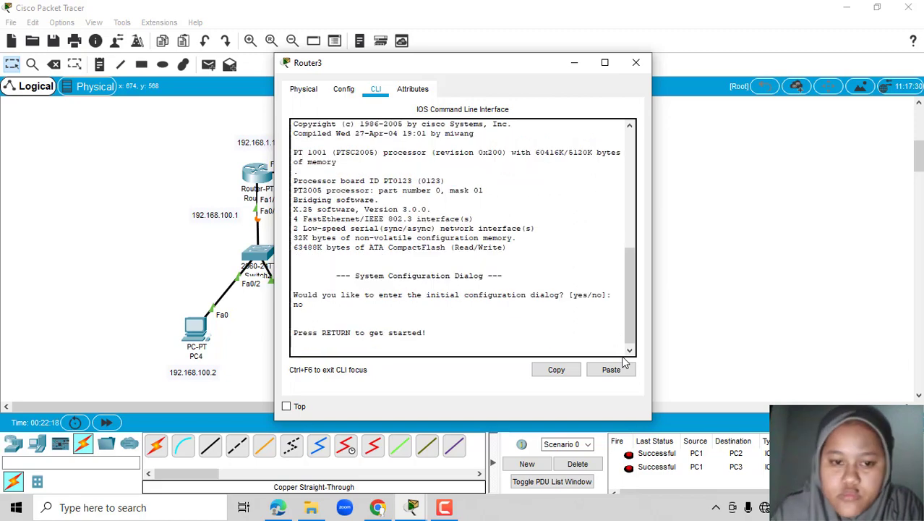
pyautogui.press('Return')
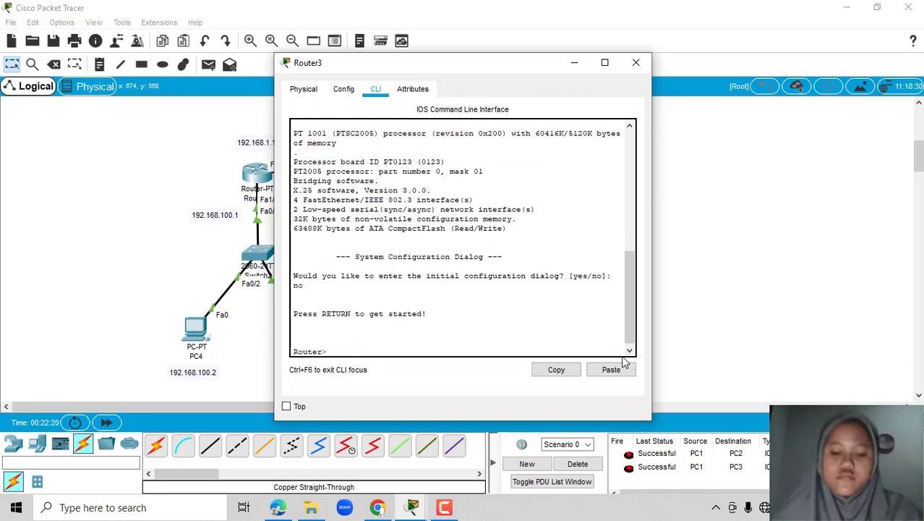
pyautogui.write('en')
pyautogui.press('Return')
pyautogui.write('conf t')
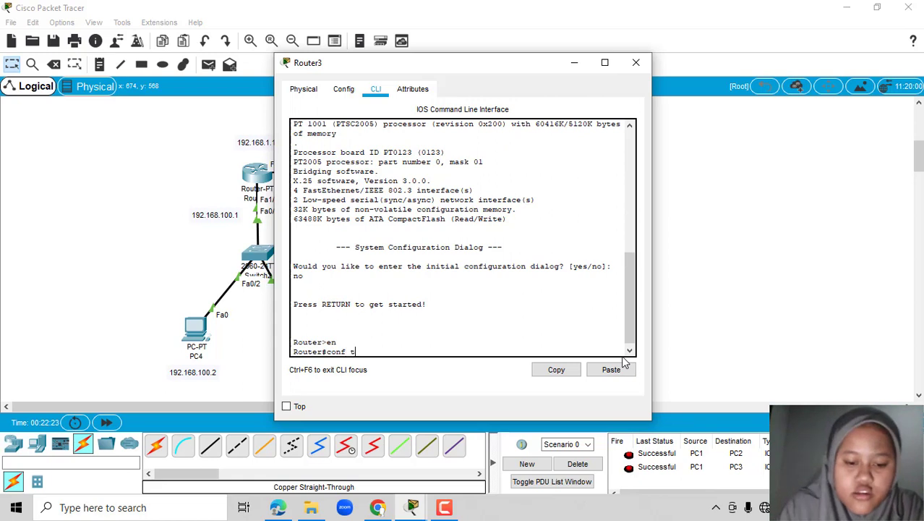
pyautogui.press('Return')
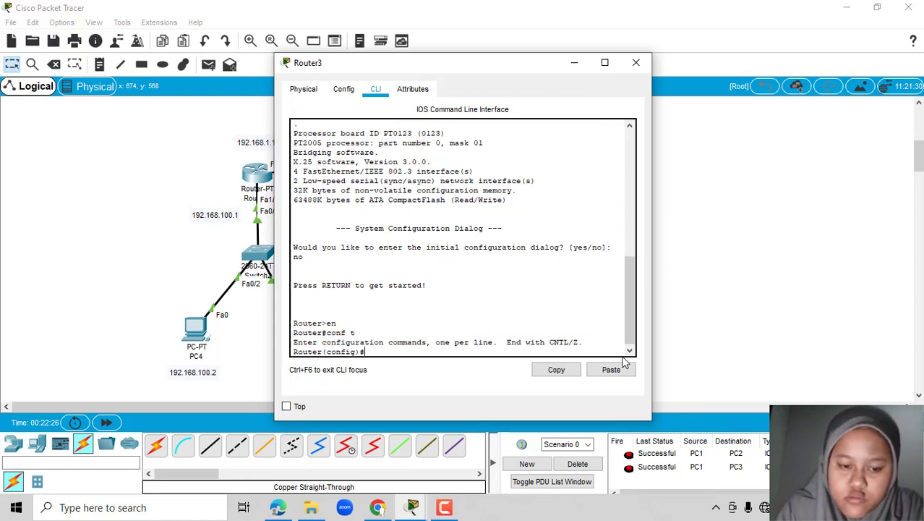
# Enter interface fa0/0 on Router3 and enable it with no shut
pyautogui.write('int fa0')
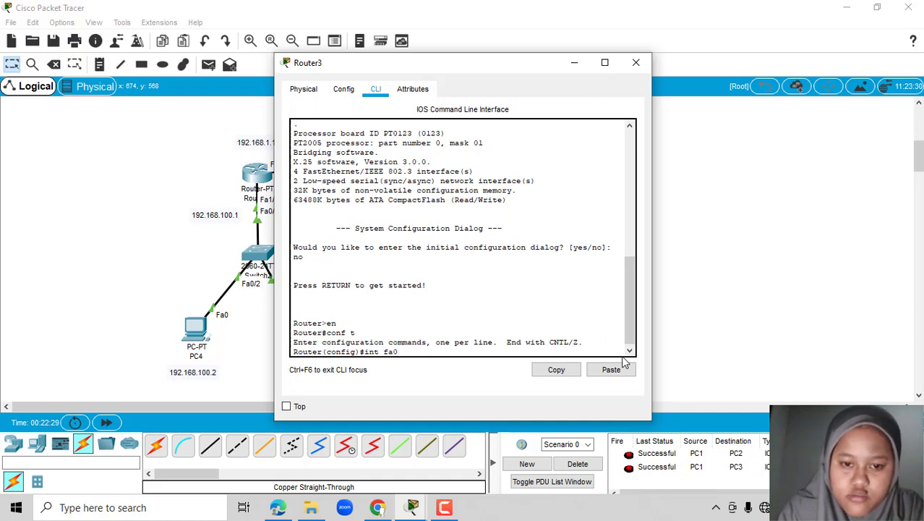
pyautogui.write('/0')
pyautogui.press('Return')
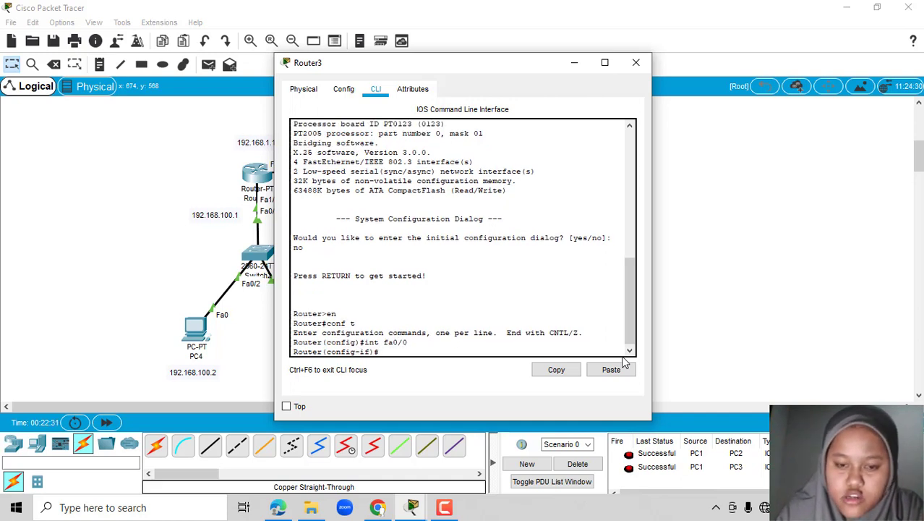
pyautogui.write('no shut')
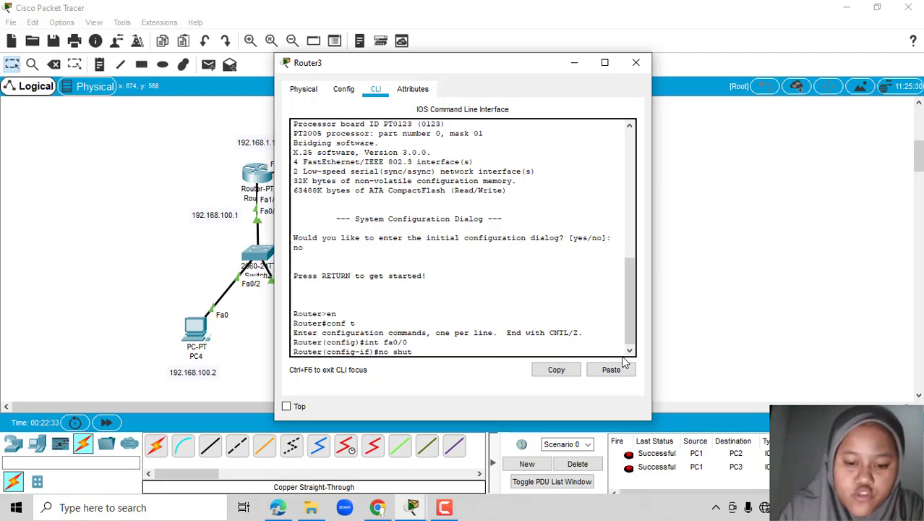
pyautogui.press('Return')
pyautogui.press('Return')
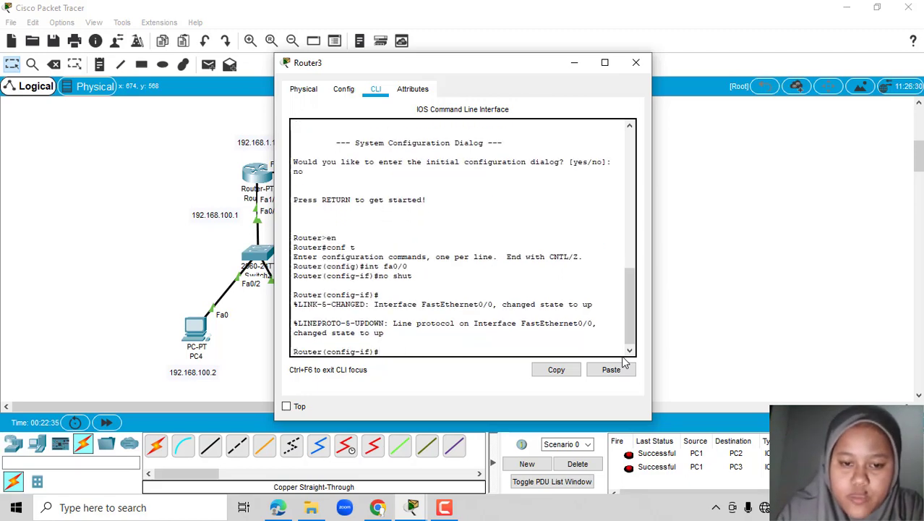
# Assign IP address 192.168.1.2 with subnet mask 255.255.255.0 to Router3's fa0/0 interface
pyautogui.write('ip addre')
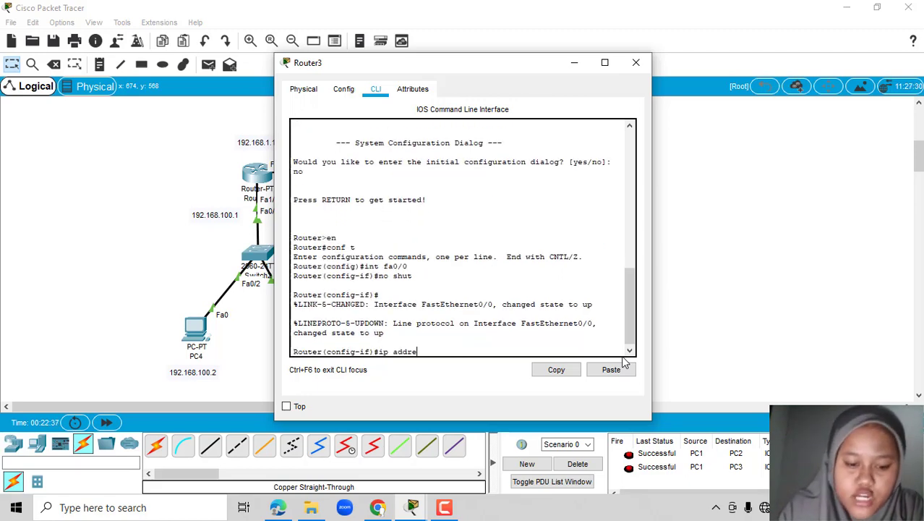
pyautogui.write('ss 192.16')
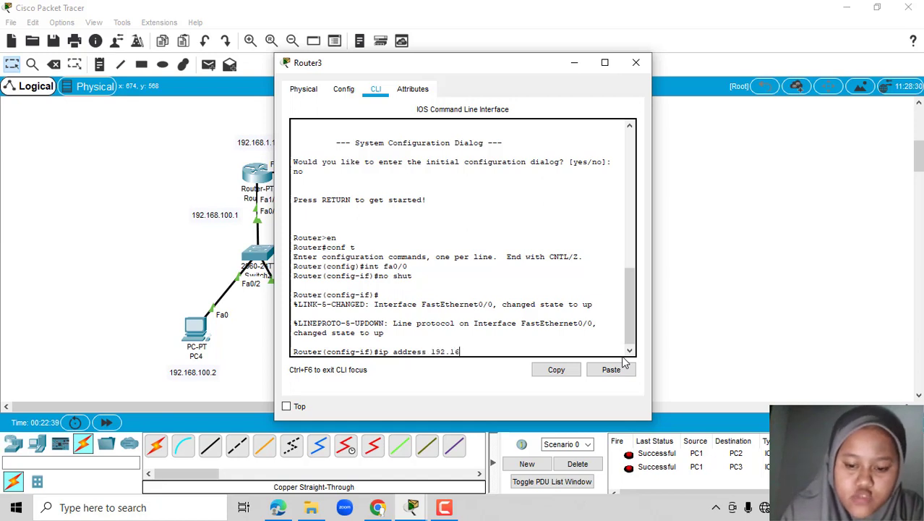
pyautogui.write('8.1.2 2')
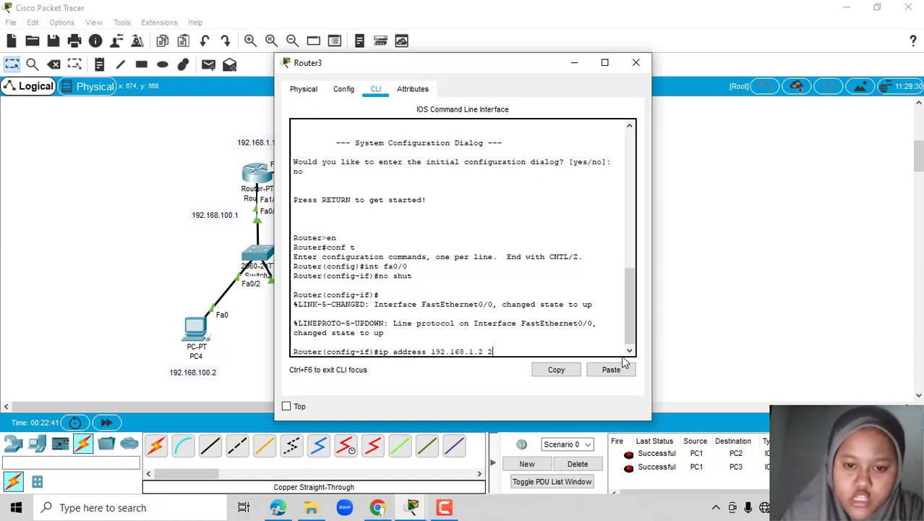
pyautogui.write('55.2')
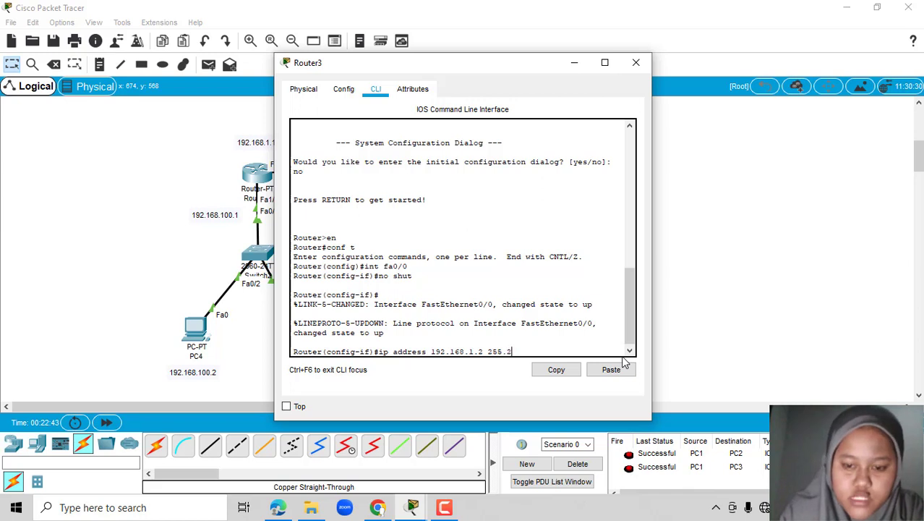
pyautogui.write('55.255.255')
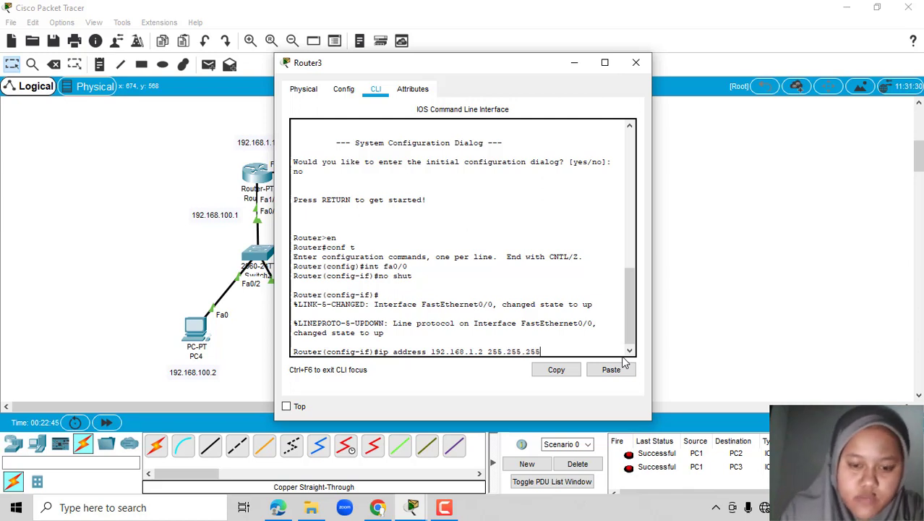
pyautogui.write('0')
pyautogui.press('Return')
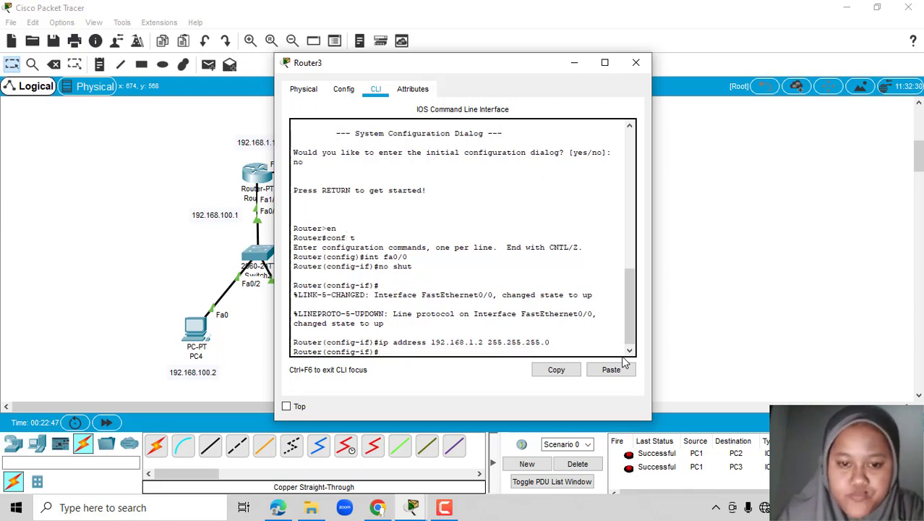
# Return to global configuration mode with ex, then enter interface fa1/0 on Router3 and enable it with no shut
pyautogui.write('ex')
pyautogui.press('Return')
pyautogui.write('ui')
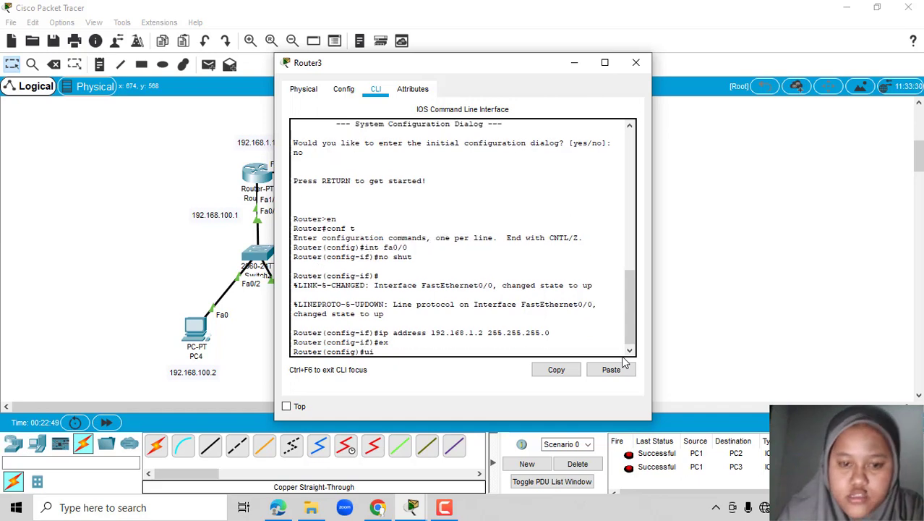
pyautogui.write('nt')
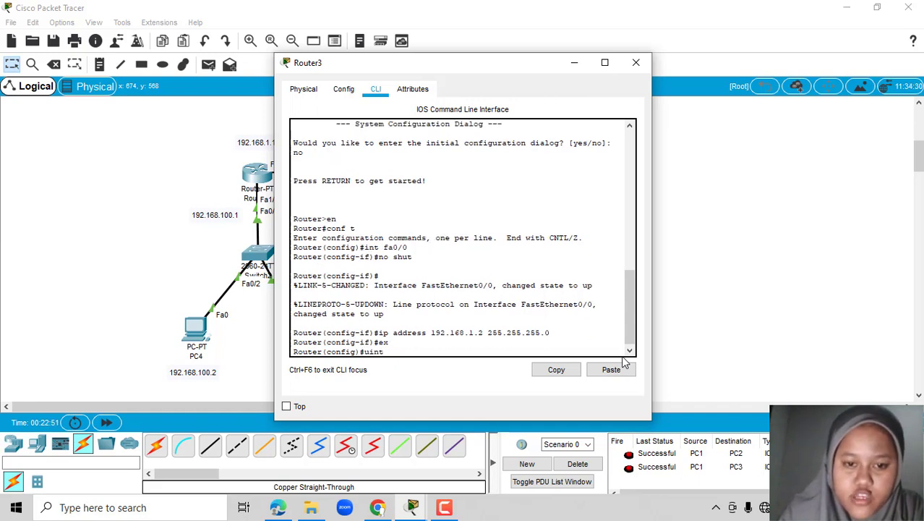
pyautogui.press('BackSpace')
pyautogui.press('BackSpace')
pyautogui.press('BackSpace')
pyautogui.press('BackSpace')
pyautogui.write('int fa')
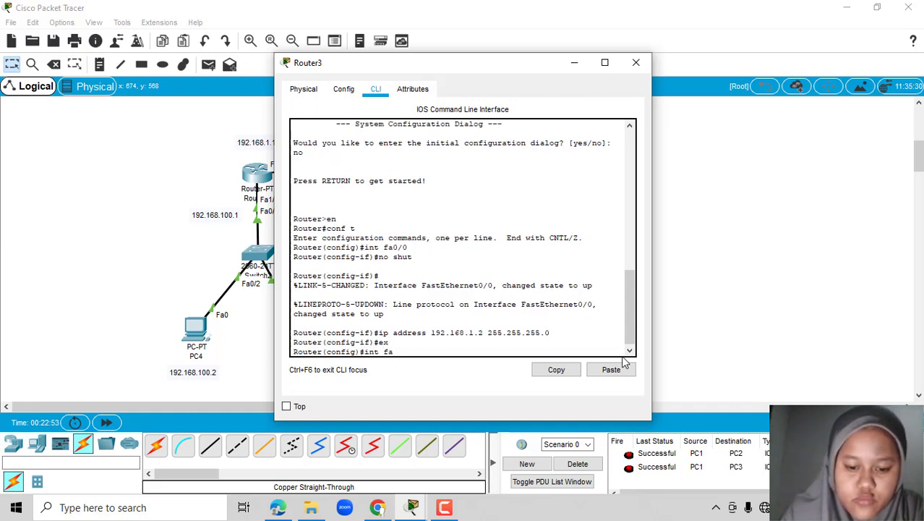
pyautogui.write('1/0')
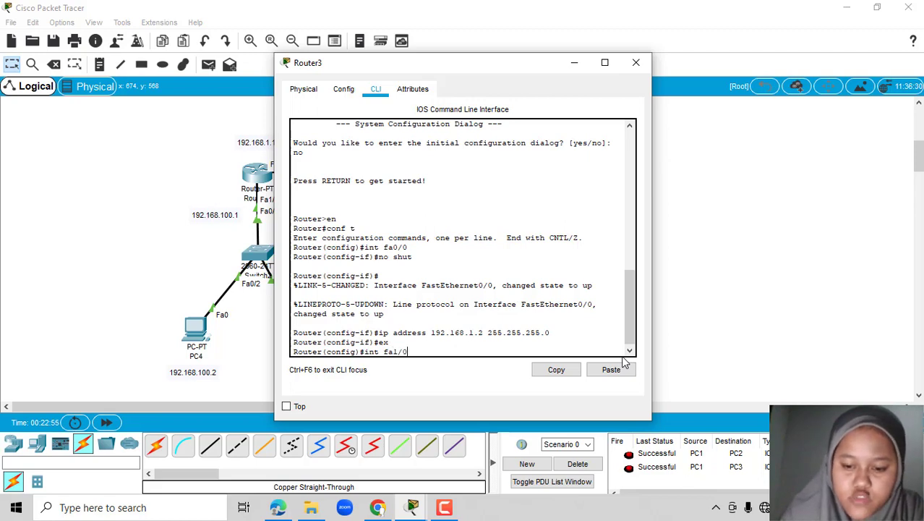
pyautogui.press('Return')
pyautogui.write('no shut')
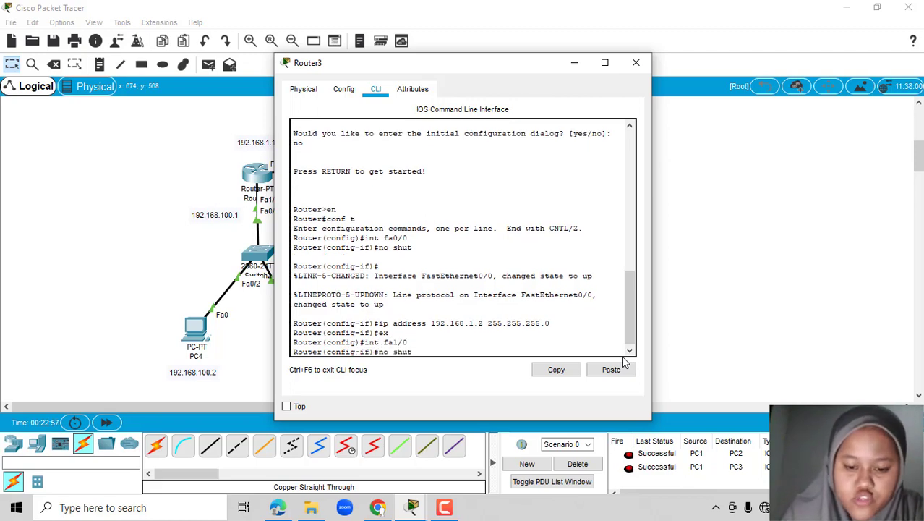
pyautogui.press('Return')
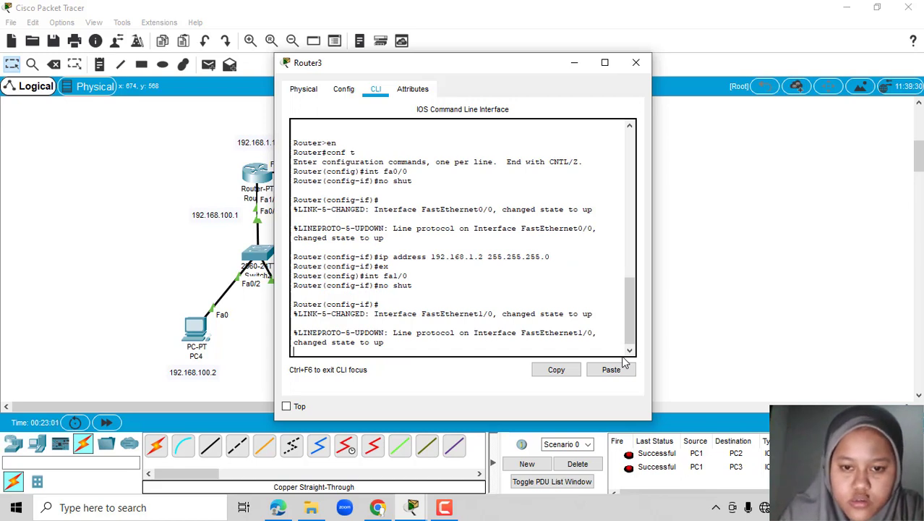
# Assign IP address 192.168.200.1 with subnet mask 255.255.255.0 to Router3's fa1/0 interface and return to global configuration mode with ex
pyautogui.press('Return')
pyautogui.write('ip')
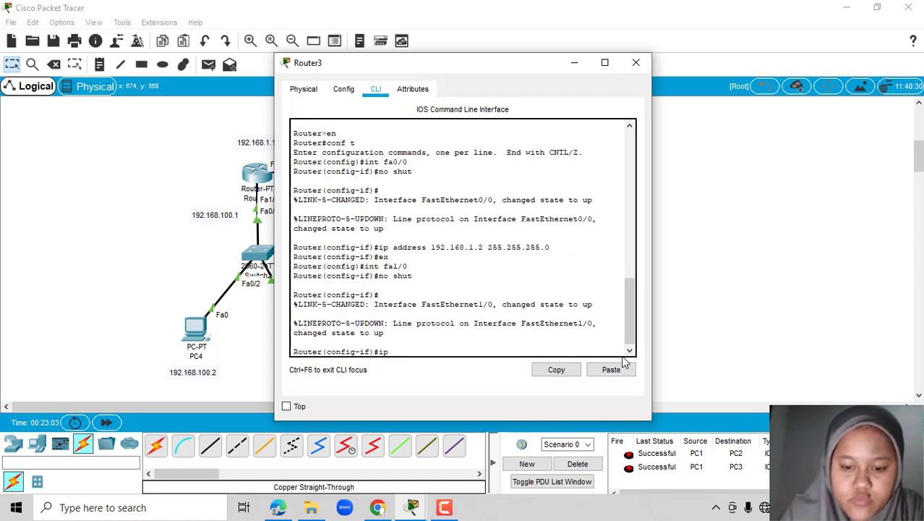
pyautogui.write(' address')
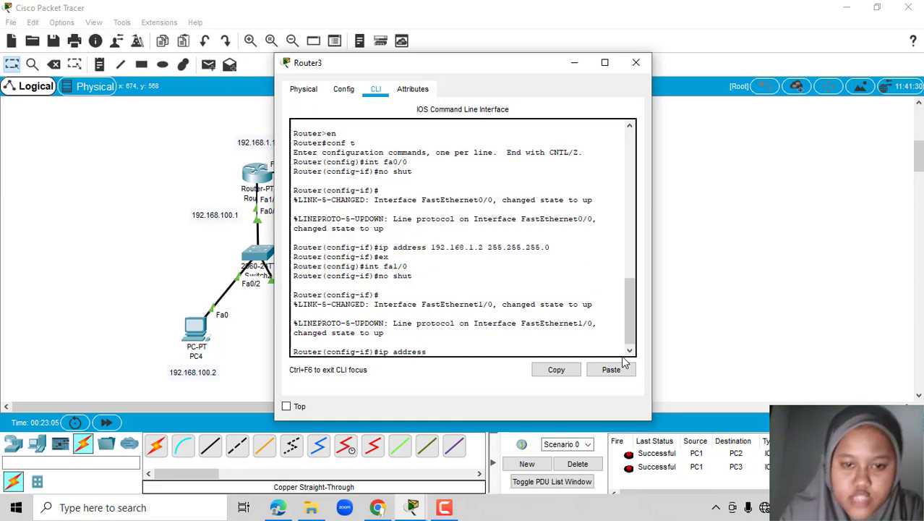
pyautogui.write(' 192.168.200.')
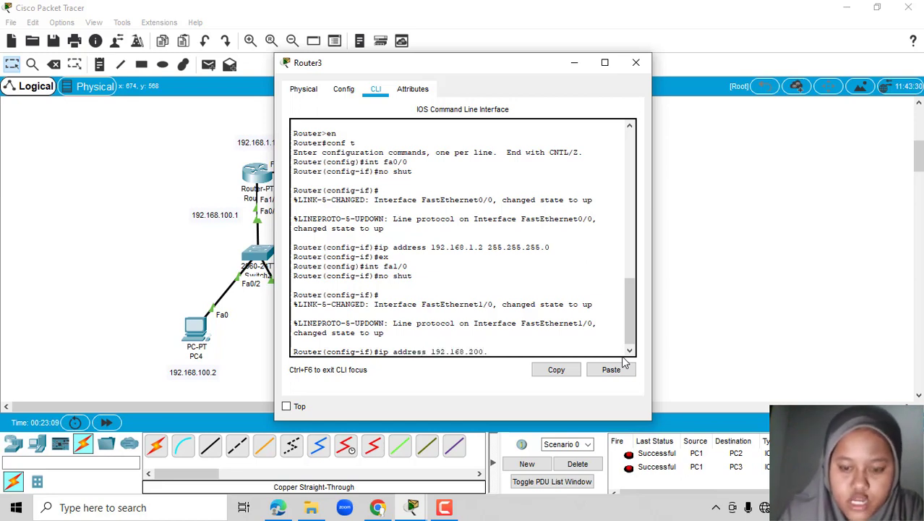
pyautogui.write('1 255.2')
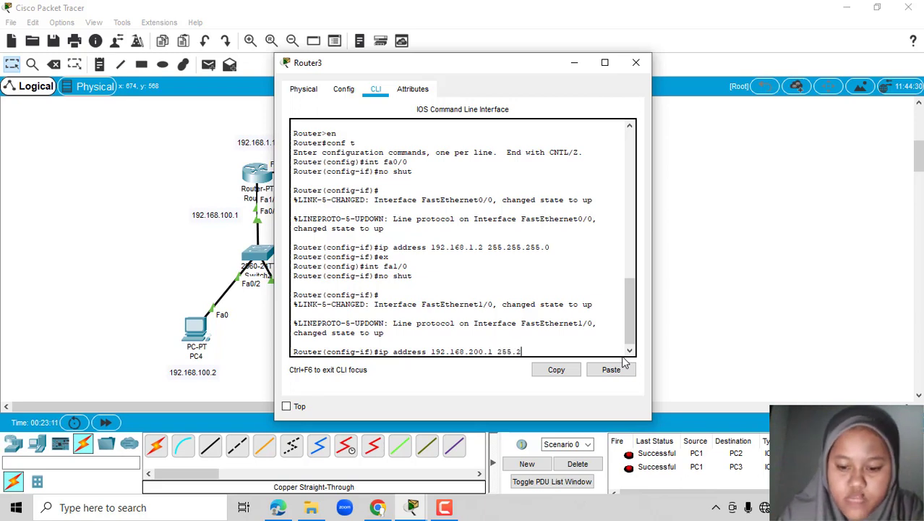
pyautogui.write('55.255.0')
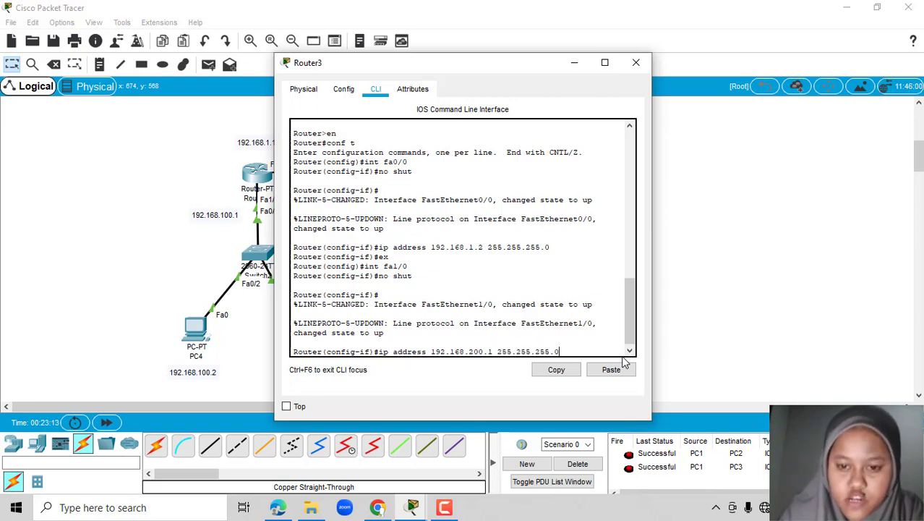
pyautogui.press('Return')
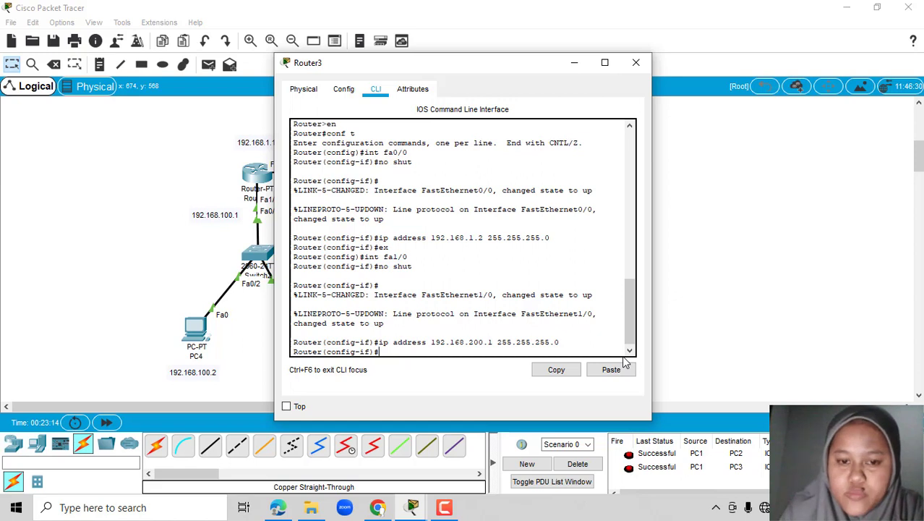
pyautogui.write('ex')
pyautogui.press('Return')
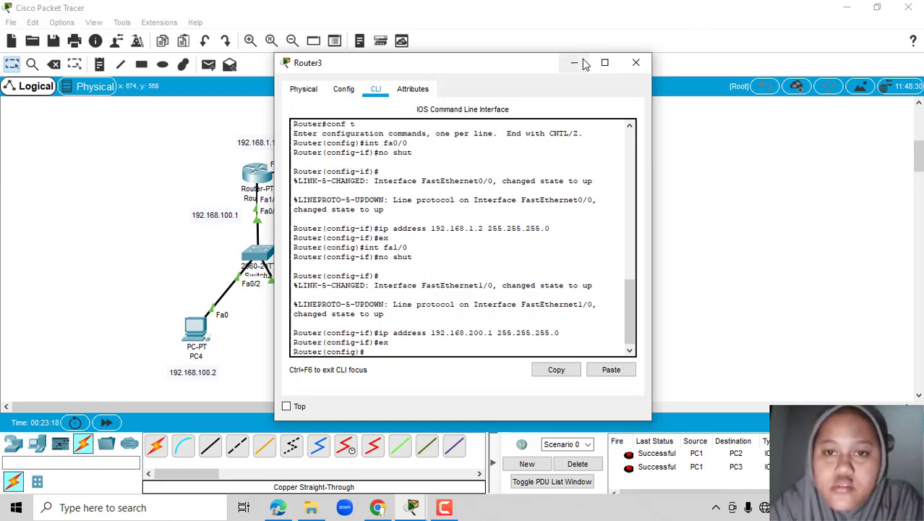
pyautogui.click(444, 507)
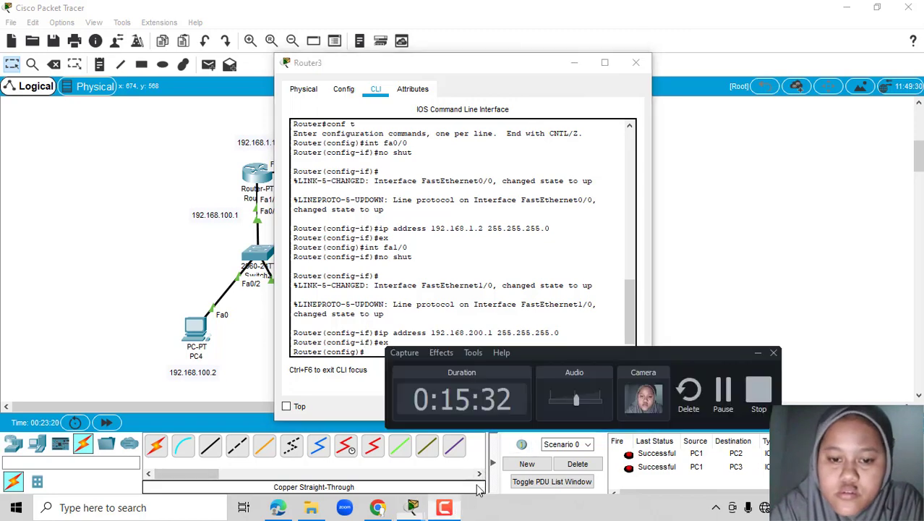
pyautogui.click(723, 391)
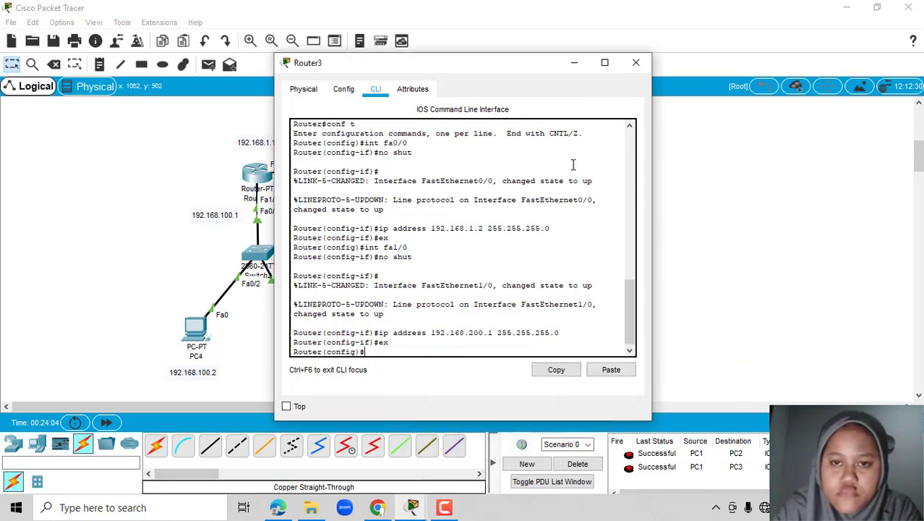
# Minimize the Router3 window and set PC4's static IP address to 192.168.100.2 with subnet mask 255.255.255.0 in its IP configuration
pyautogui.click(574, 62)
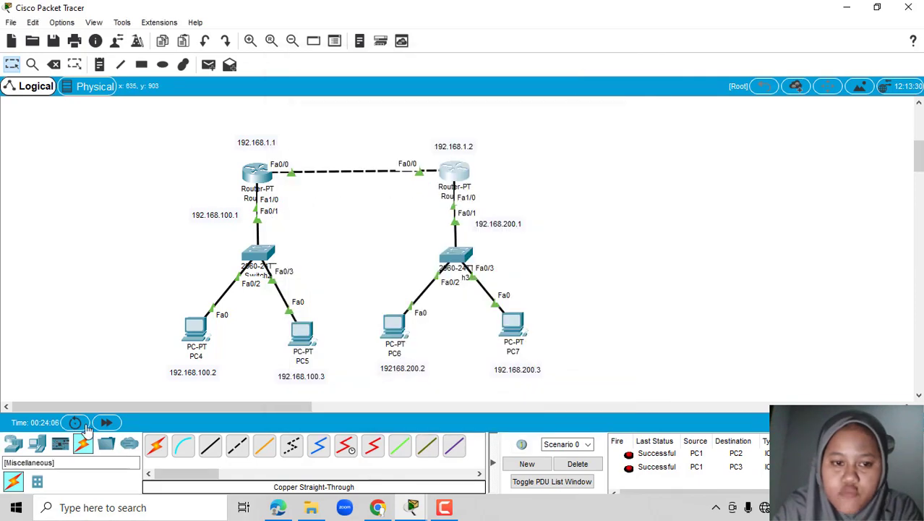
pyautogui.click(196, 329)
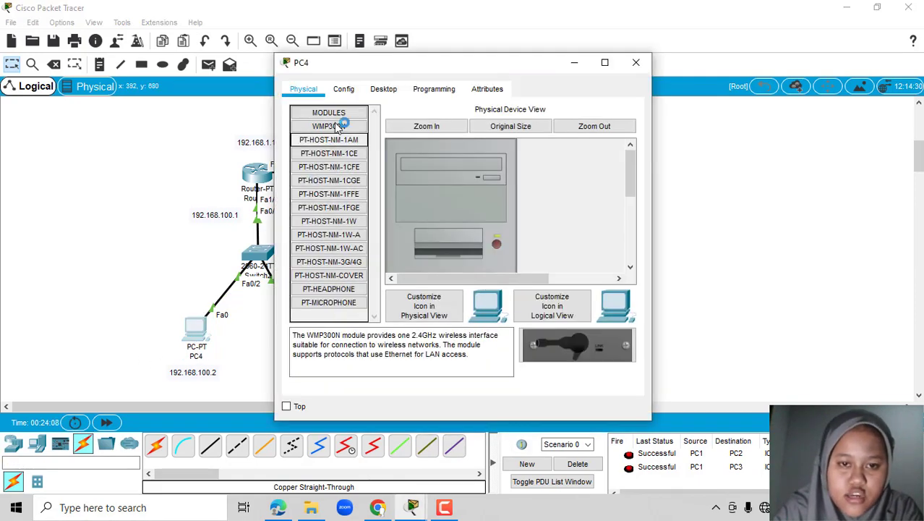
pyautogui.click(345, 91)
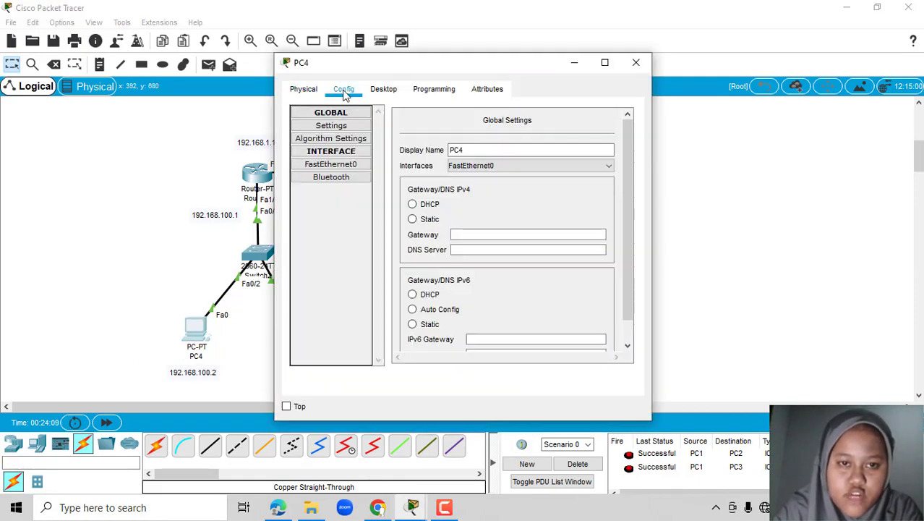
pyautogui.click(383, 90)
pyautogui.click(333, 174)
pyautogui.click(410, 183)
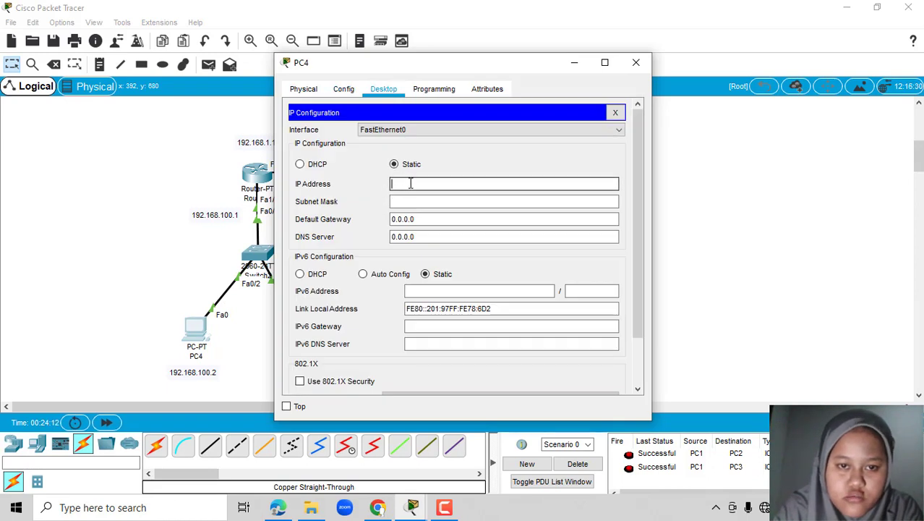
pyautogui.write('192.168.')
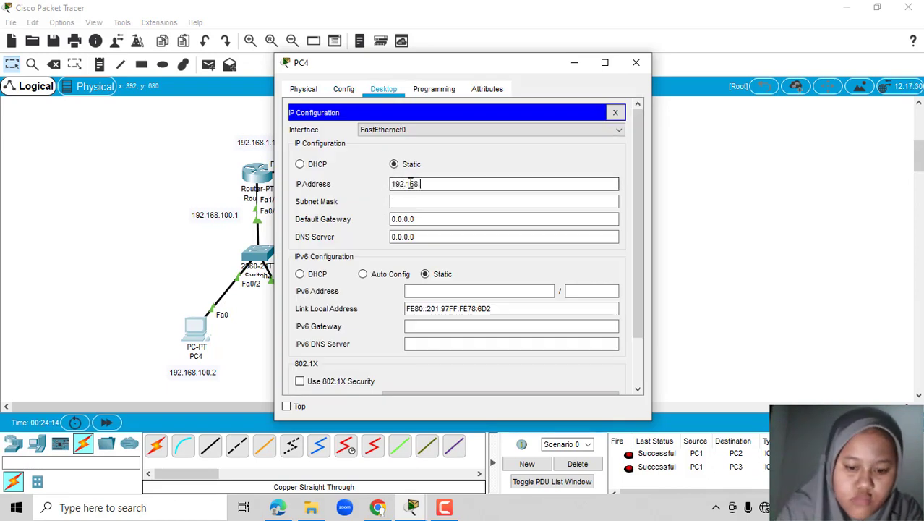
pyautogui.write('100.2')
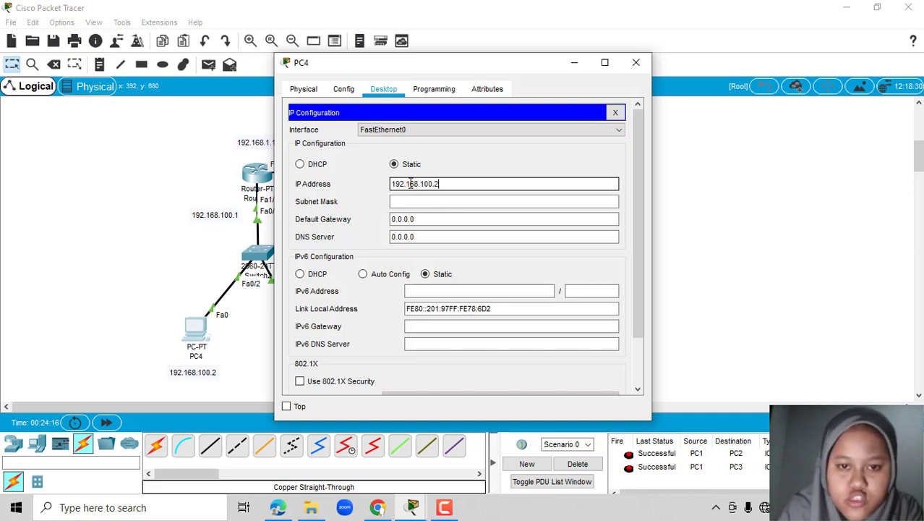
pyautogui.click(427, 201)
# Set PC4's default gateway to 192.168.100.1 and minimize its window
pyautogui.click(430, 218)
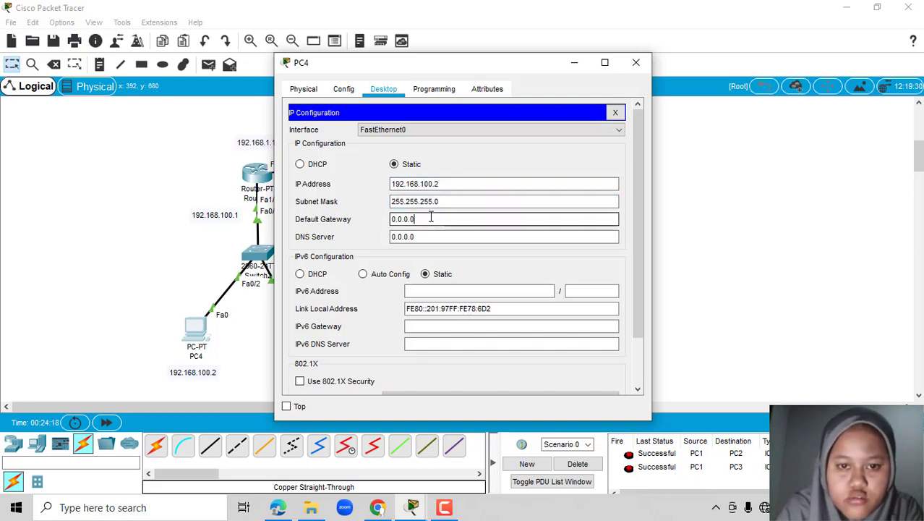
pyautogui.press('BackSpace')
pyautogui.press('BackSpace')
pyautogui.press('BackSpace')
pyautogui.press('BackSpace')
pyautogui.press('BackSpace')
pyautogui.press('BackSpace')
pyautogui.write('192.1')
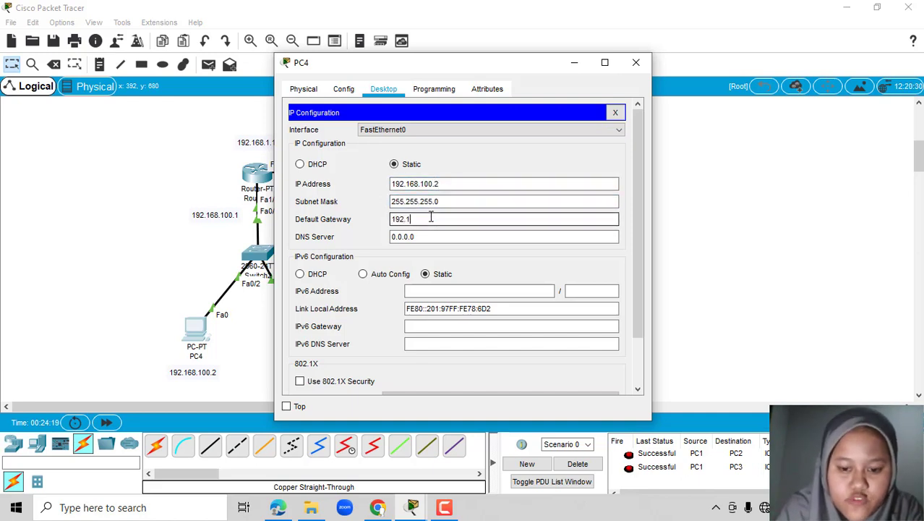
pyautogui.write('68.100.1')
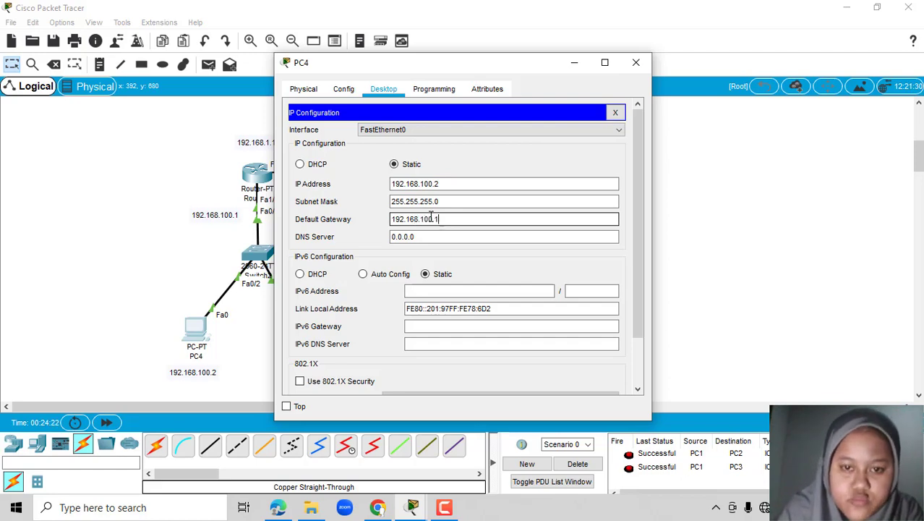
pyautogui.click(575, 62)
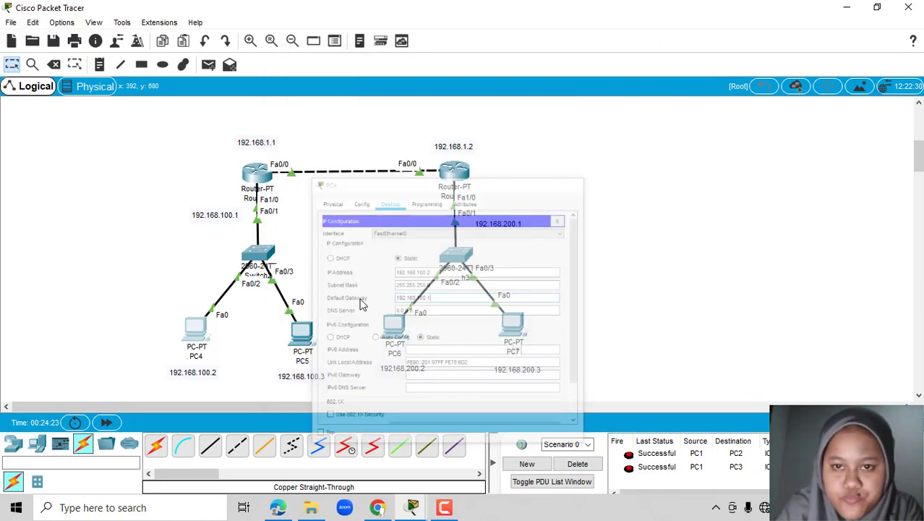
# Open PC5's IP configuration and set its static IP address to 192.168.100.3 with subnet mask 255.255.255.0
pyautogui.click(314, 347)
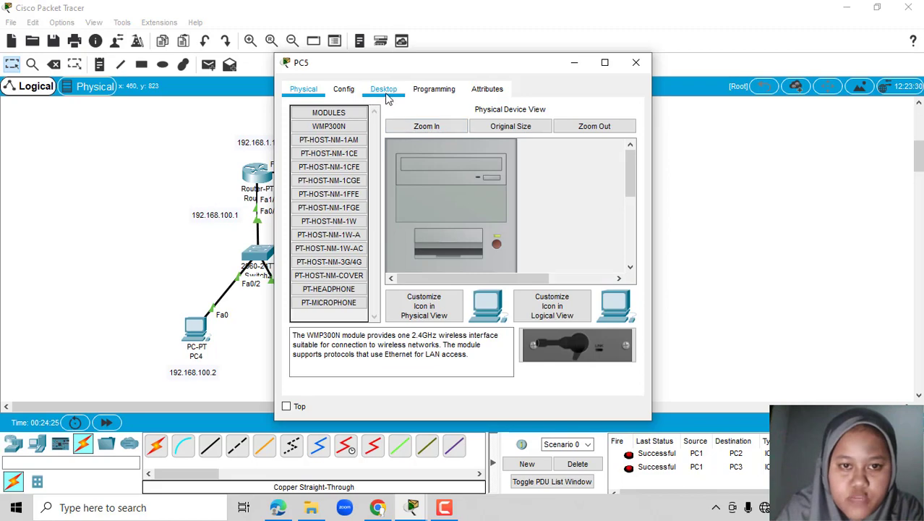
pyautogui.click(383, 89)
pyautogui.click(361, 156)
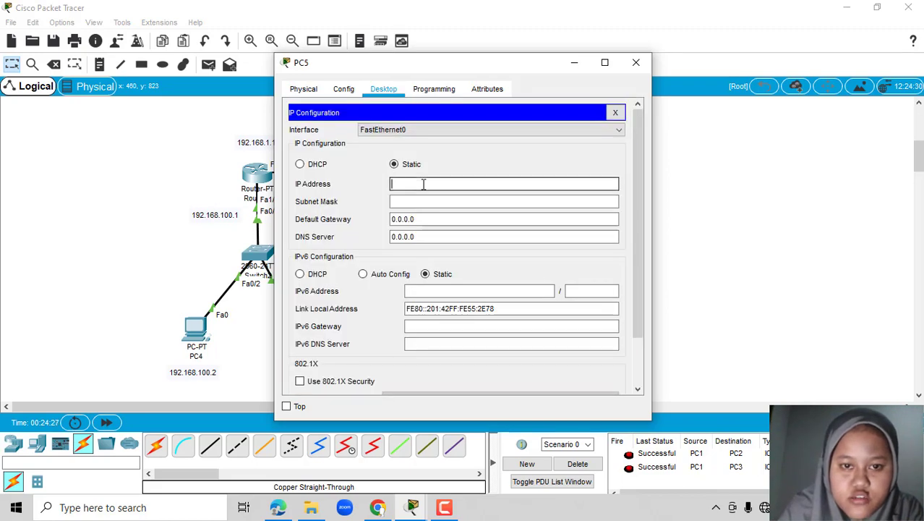
pyautogui.write('192.168')
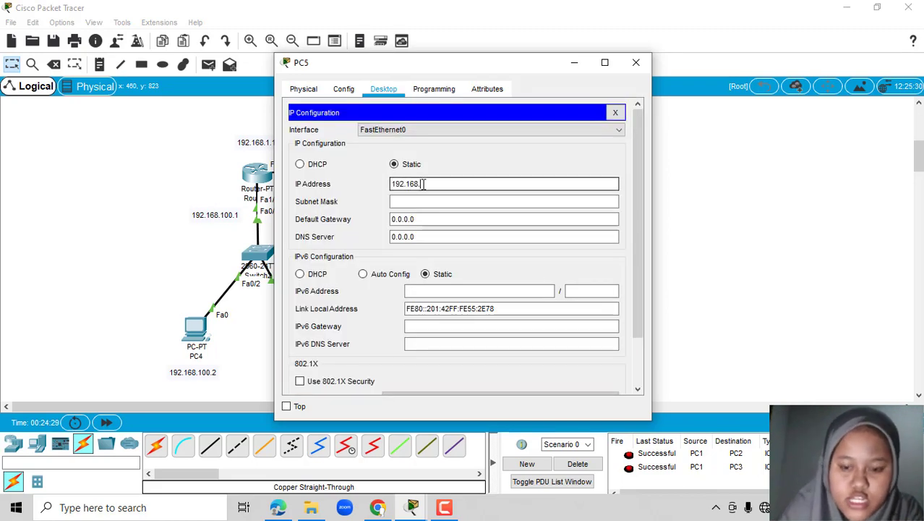
pyautogui.write('.100.3')
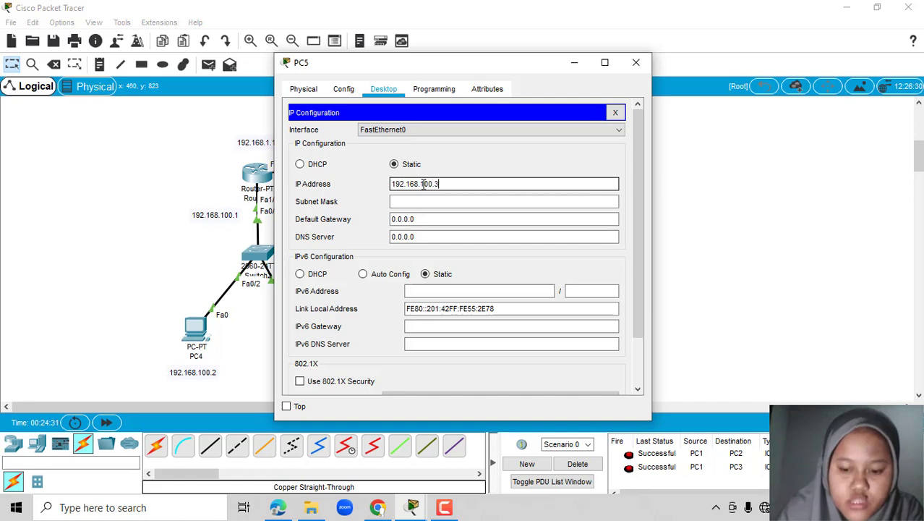
pyautogui.click(423, 202)
# Set PC5's default gateway to 192.168.100.1 and minimize its window
pyautogui.click(443, 219)
pyautogui.press('BackSpace')
pyautogui.press('BackSpace')
pyautogui.press('BackSpace')
pyautogui.press('BackSpace')
pyautogui.press('BackSpace')
pyautogui.press('BackSpace')
pyautogui.press('BackSpace')
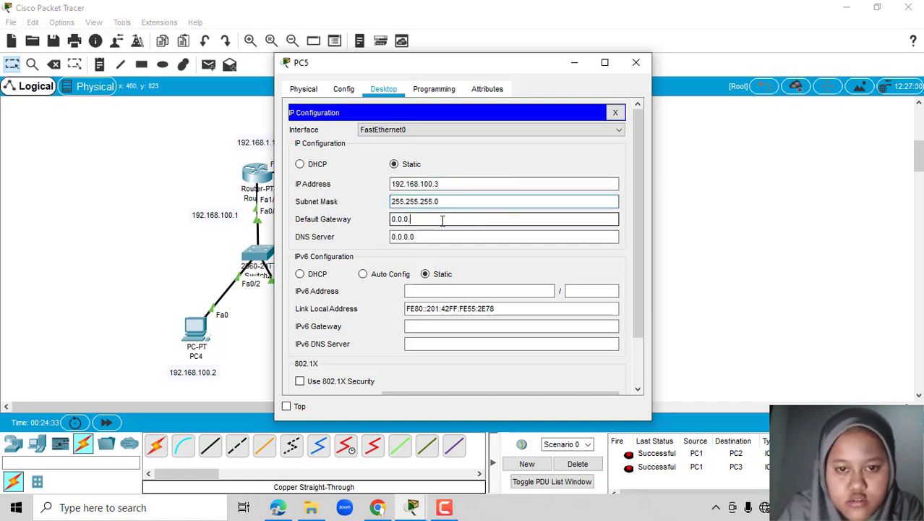
pyautogui.write('192.168')
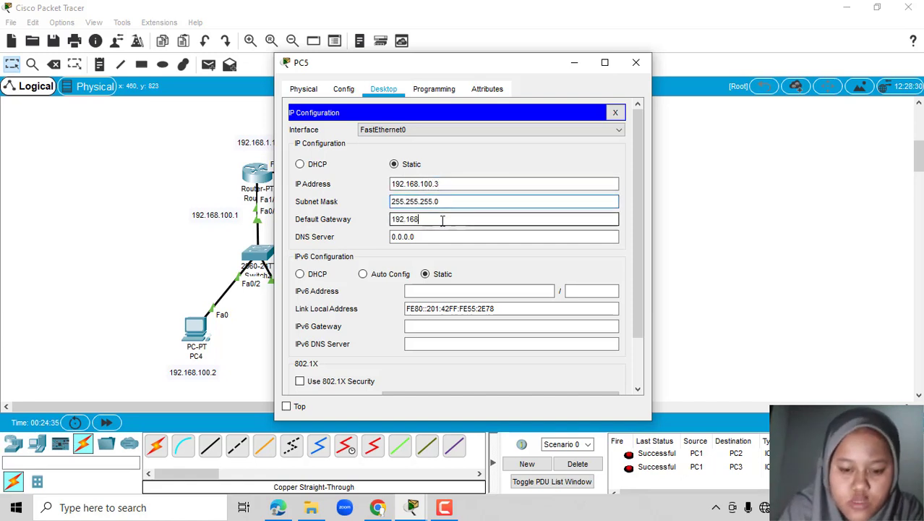
pyautogui.write('.100.1')
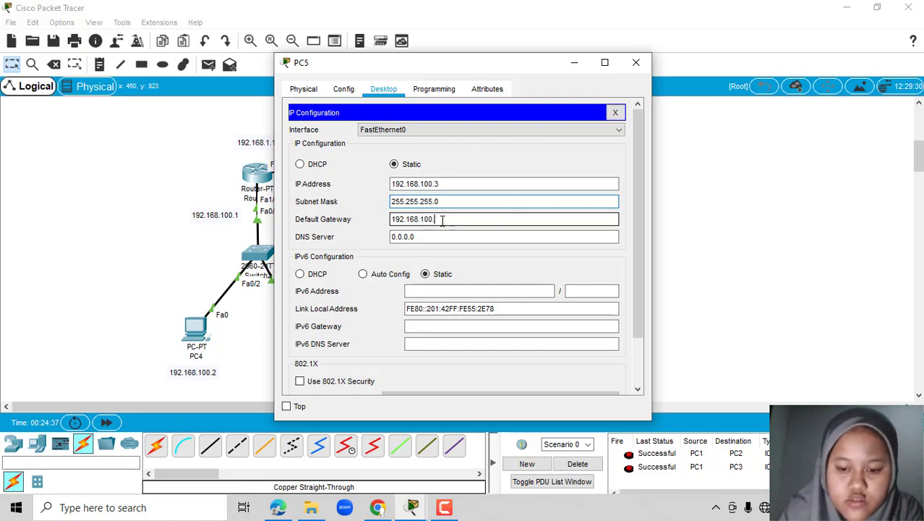
pyautogui.click(574, 63)
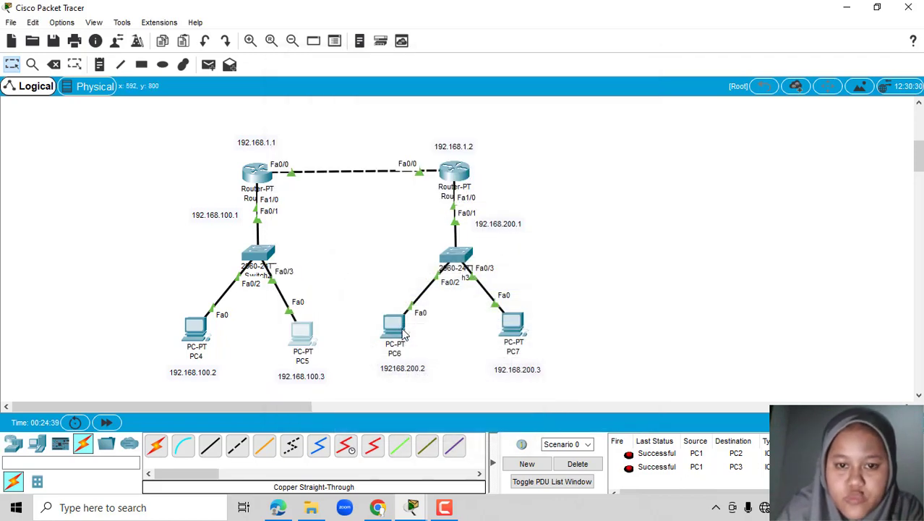
# Open PC6's IP configuration and set its static IP address to 192.168.200.2 with subnet mask 255.255.255.0
pyautogui.click(404, 331)
pyautogui.click(383, 90)
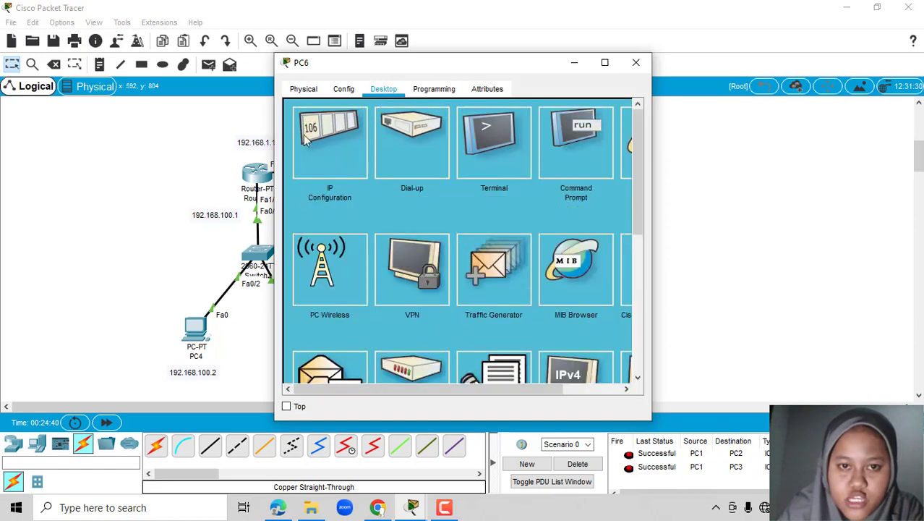
pyautogui.click(327, 140)
pyautogui.click(399, 183)
pyautogui.write('192')
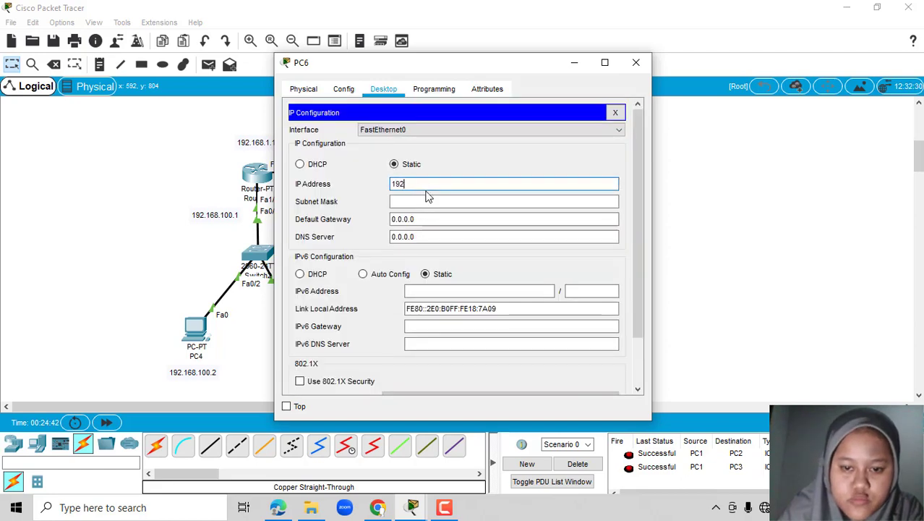
pyautogui.write('.168.200.2')
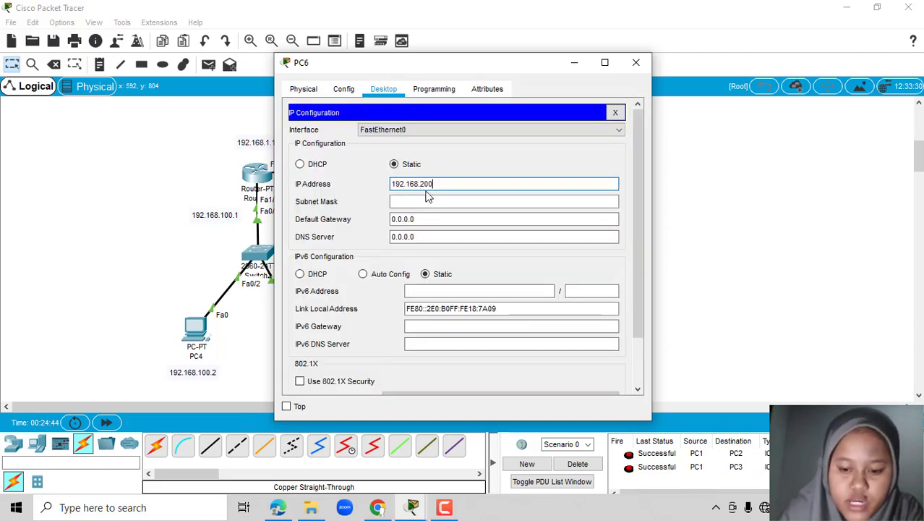
pyautogui.click(467, 202)
# Set PC6's default gateway to 192.168.200.1 and close its window
pyautogui.click(489, 220)
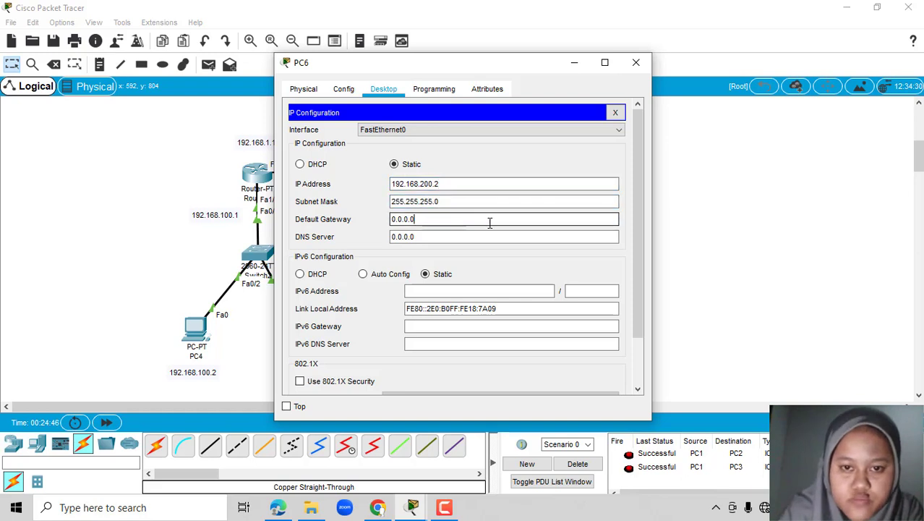
pyautogui.press('BackSpace')
pyautogui.press('BackSpace')
pyautogui.press('BackSpace')
pyautogui.press('BackSpace')
pyautogui.press('BackSpace')
pyautogui.press('BackSpace')
pyautogui.press('BackSpace')
pyautogui.write('192')
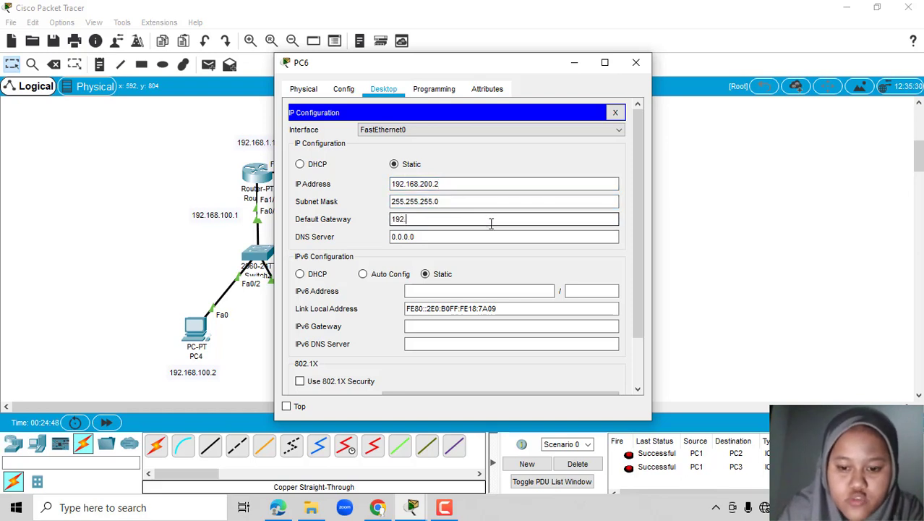
pyautogui.write('.168.')
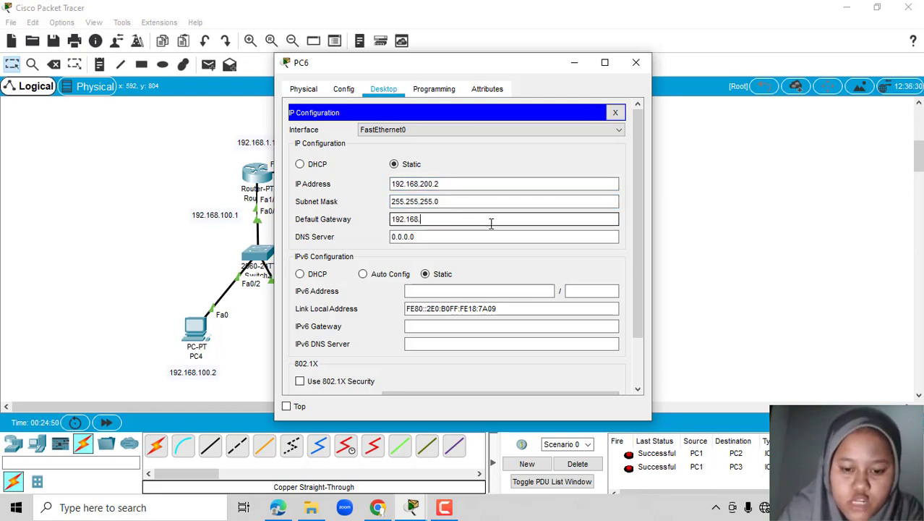
pyautogui.write('200.1')
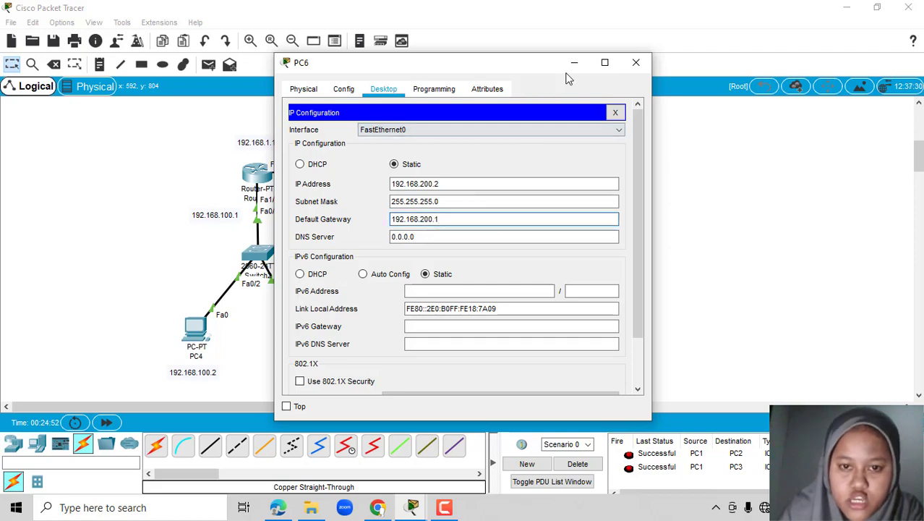
pyautogui.click(635, 62)
# Open PC7's IP configuration, ready for entering a static IP address
pyautogui.click(513, 324)
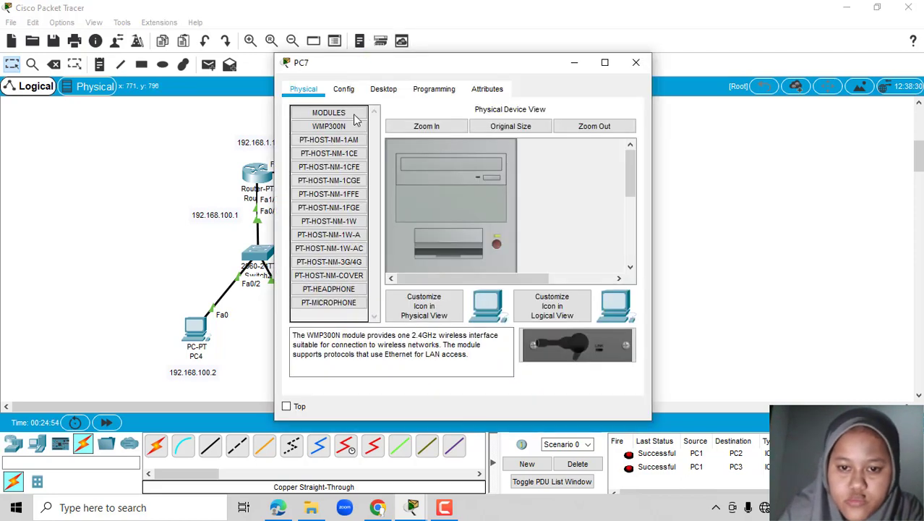
pyautogui.click(383, 88)
pyautogui.click(331, 139)
pyautogui.click(397, 184)
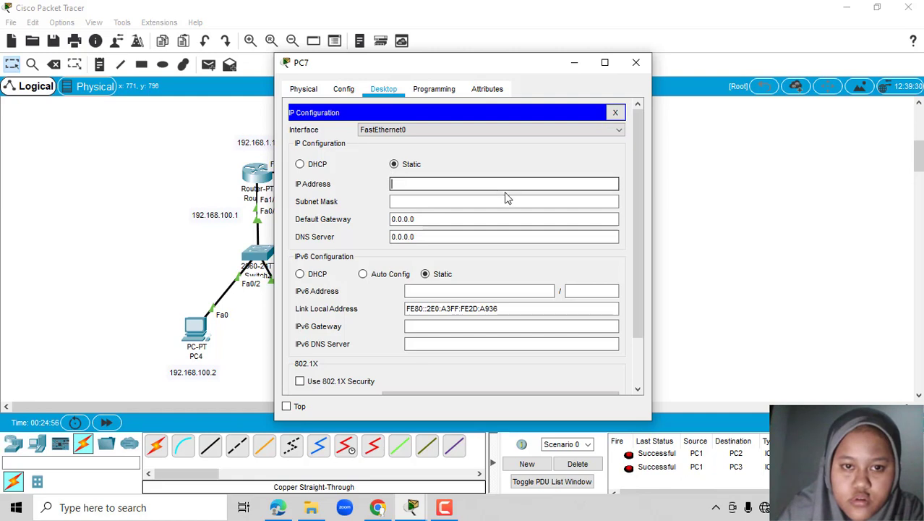
pyautogui.write('192.168')
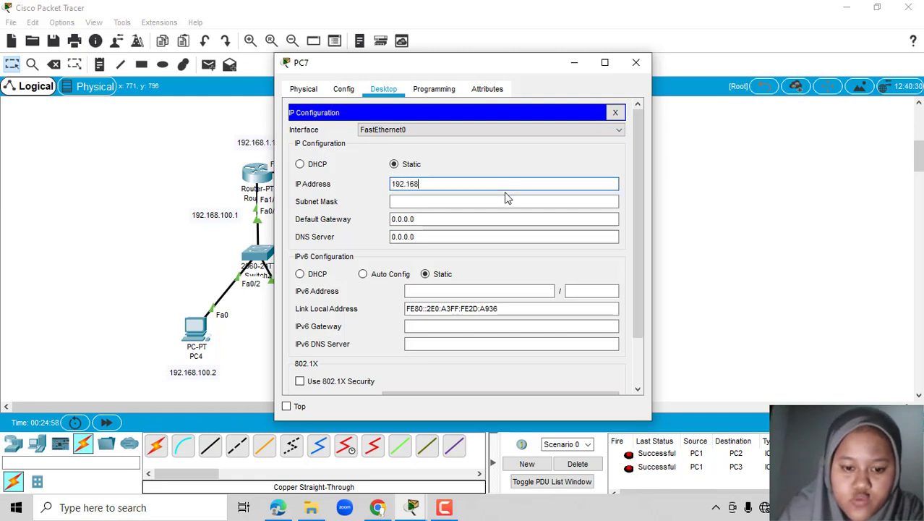
pyautogui.write('200')
pyautogui.press('BackSpace')
pyautogui.press('BackSpace')
pyautogui.press('BackSpace')
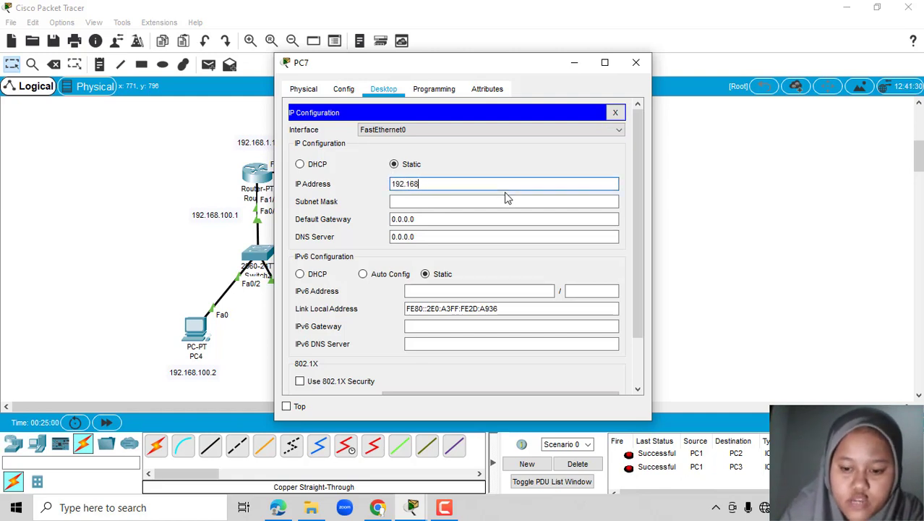
pyautogui.write('.3')
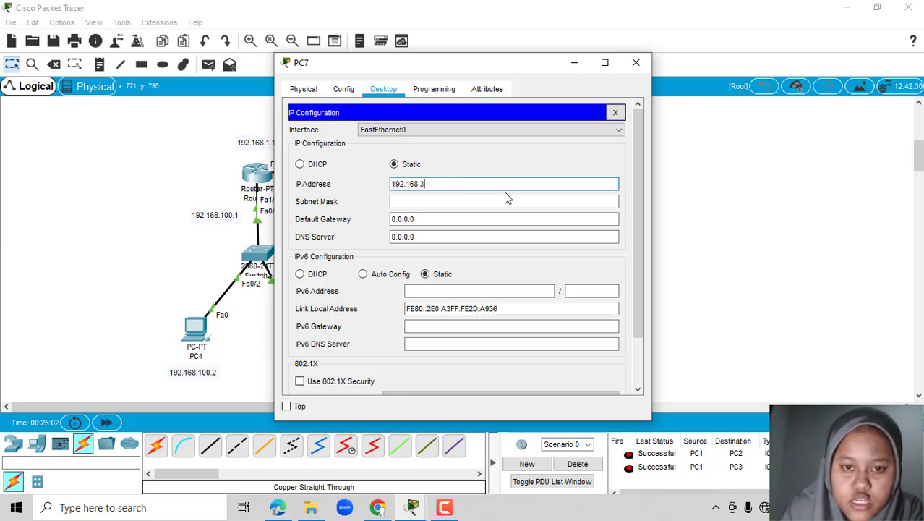
pyautogui.click(499, 201)
pyautogui.click(522, 208)
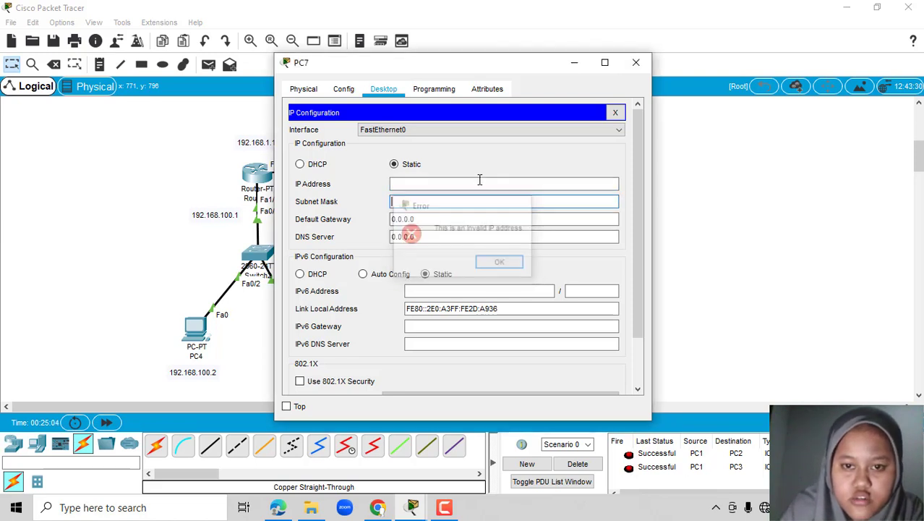
# Set PC7's static IP address to 192.168.200.3 with subnet mask 255.255.255.0
pyautogui.click(484, 183)
pyautogui.write('192')
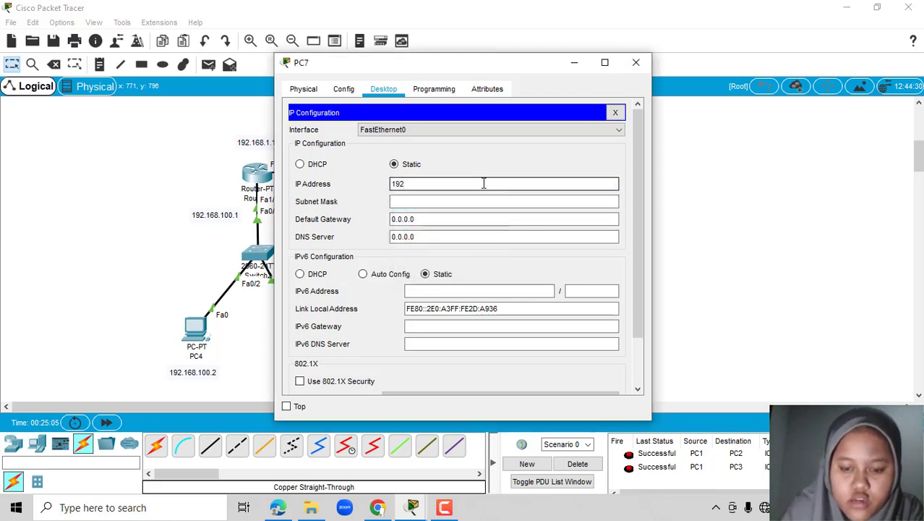
pyautogui.write('.168.200.3')
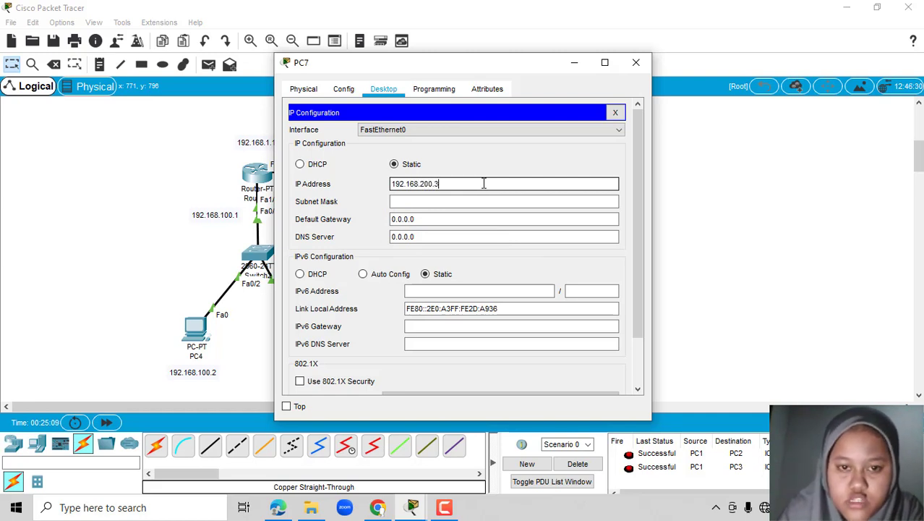
pyautogui.click(472, 201)
# Set PC7's default gateway to 192.168.200.1 and close its window
pyautogui.click(470, 220)
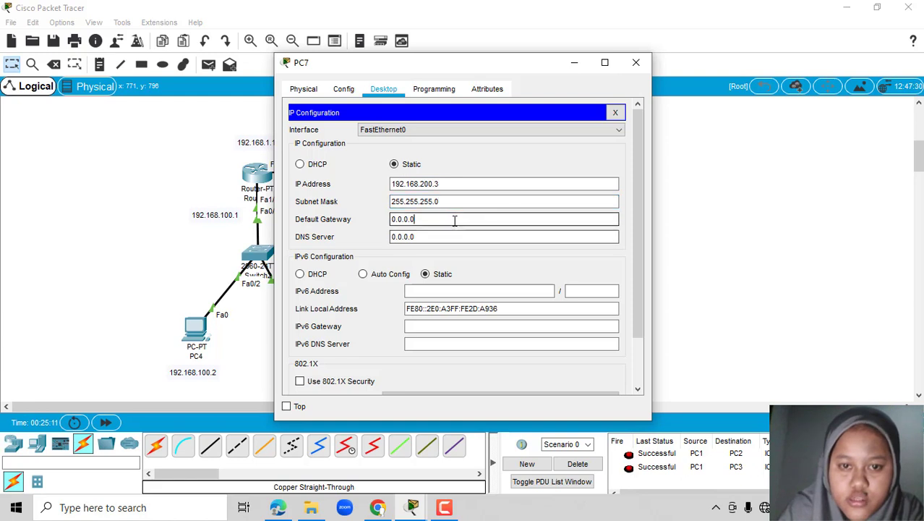
pyautogui.press('BackSpace')
pyautogui.press('BackSpace')
pyautogui.press('BackSpace')
pyautogui.press('BackSpace')
pyautogui.press('BackSpace')
pyautogui.press('BackSpace')
pyautogui.press('BackSpace')
pyautogui.write('192')
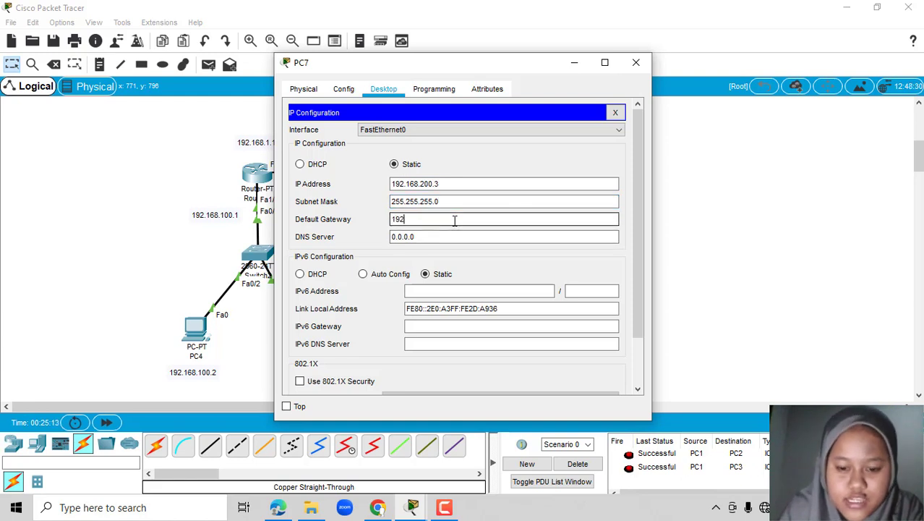
pyautogui.write('.168.200')
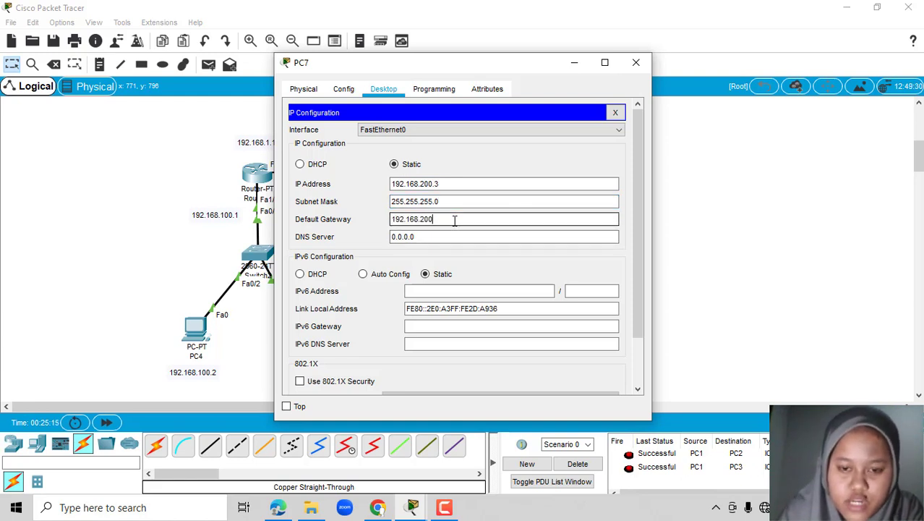
pyautogui.write('.1')
pyautogui.click(635, 63)
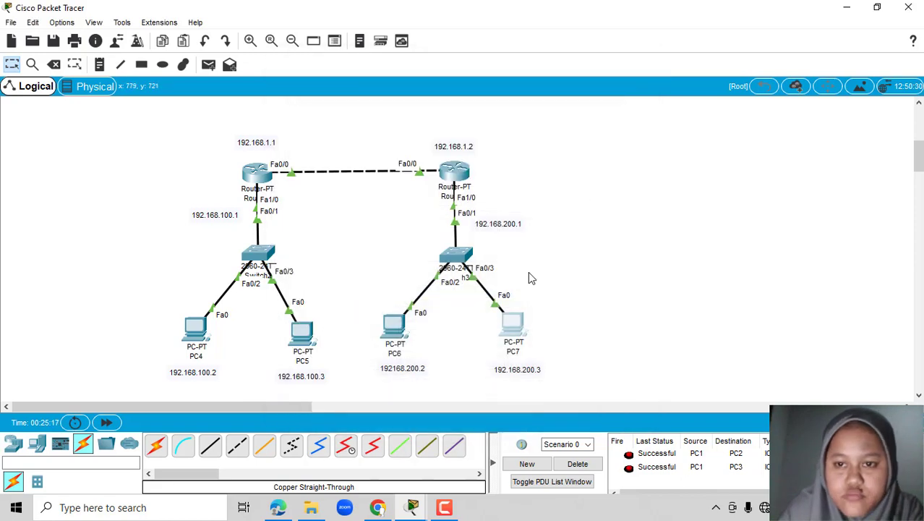
pyautogui.click(465, 508)
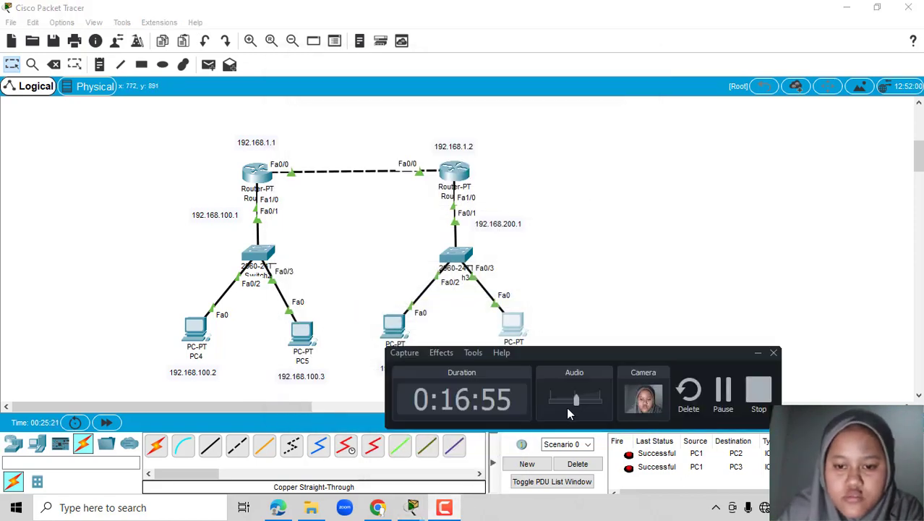
pyautogui.click(721, 398)
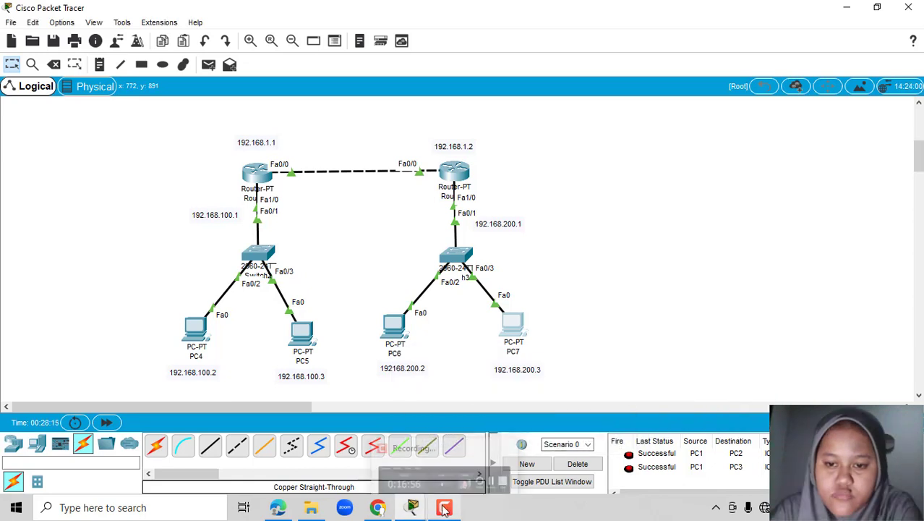
pyautogui.click(444, 509)
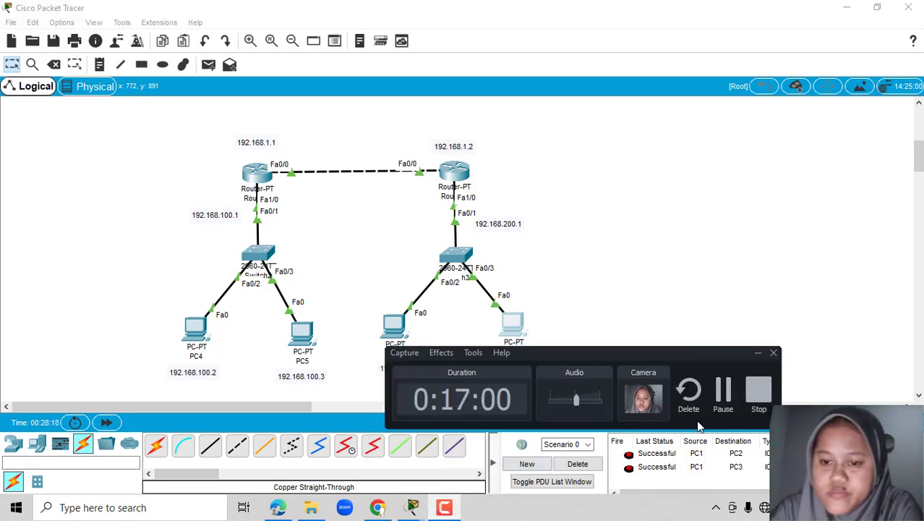
pyautogui.click(757, 354)
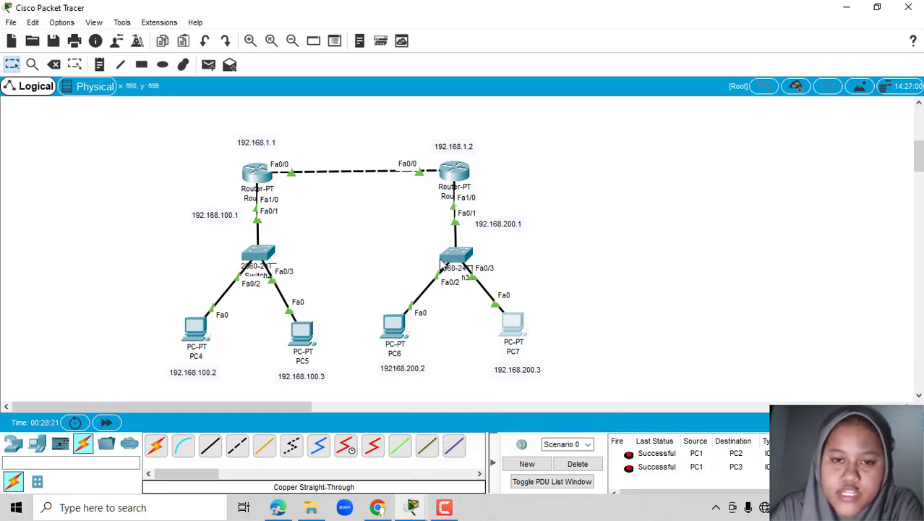
# Open Router2's command line and enter configuration mode for interface fa0/0
pyautogui.click(257, 172)
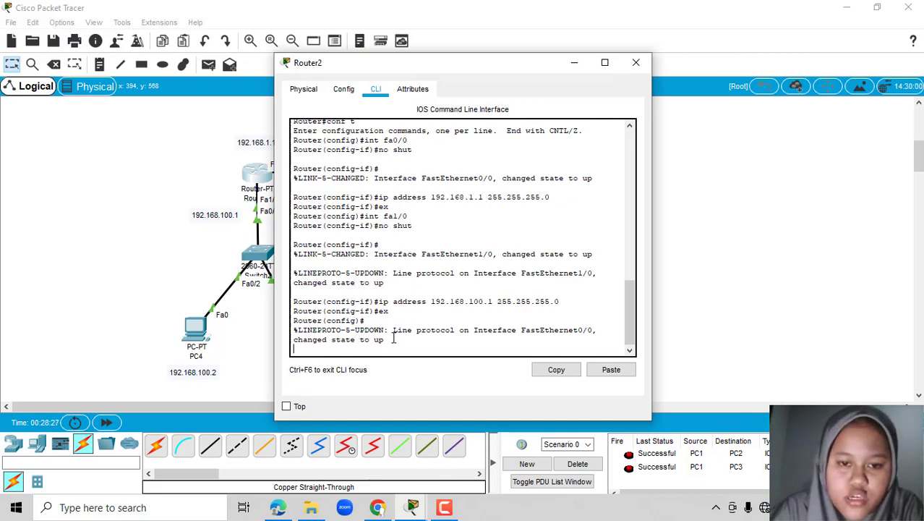
pyautogui.press('Return')
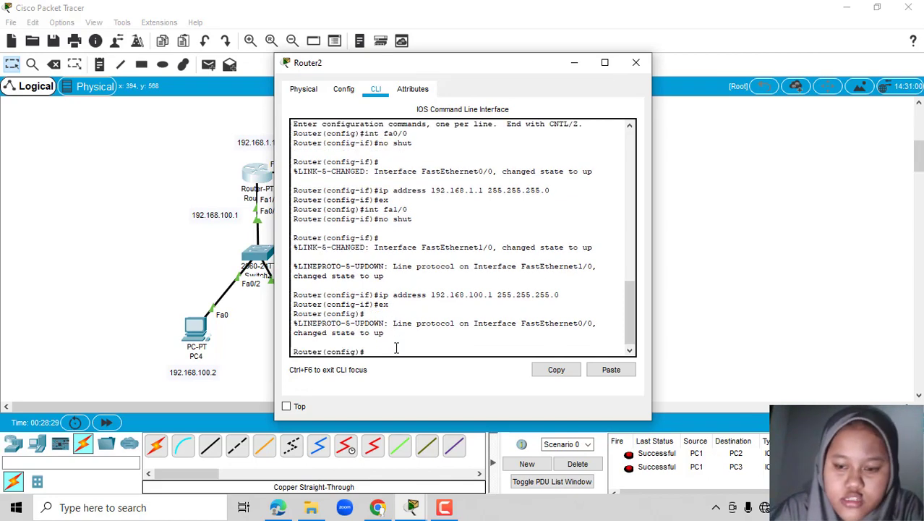
pyautogui.write('int ')
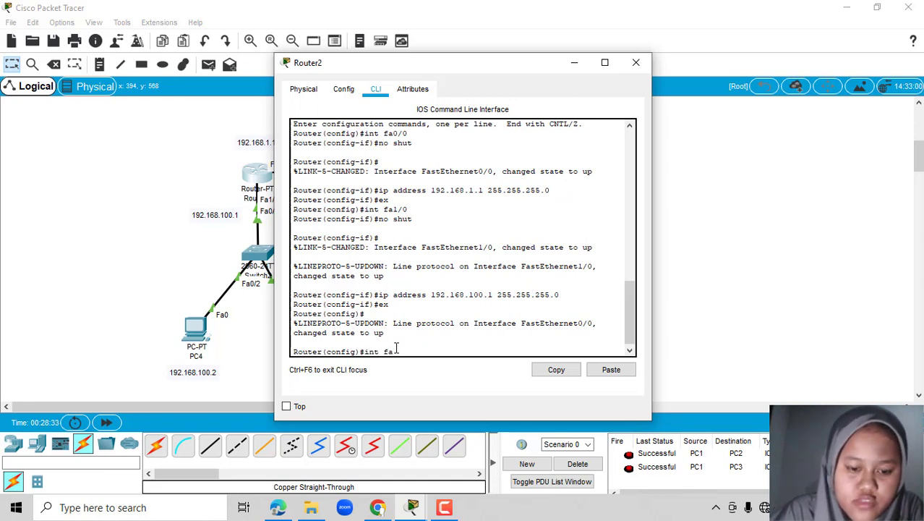
pyautogui.write('fa0/0')
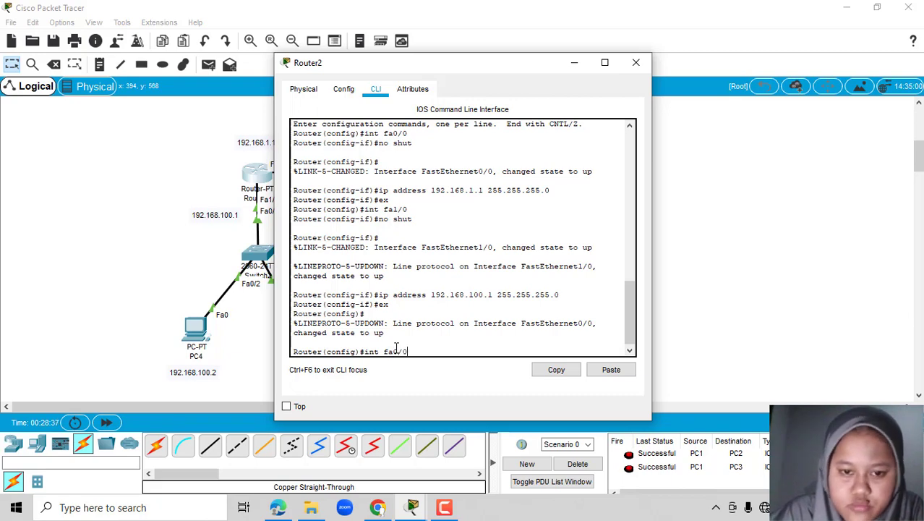
pyautogui.press('Return')
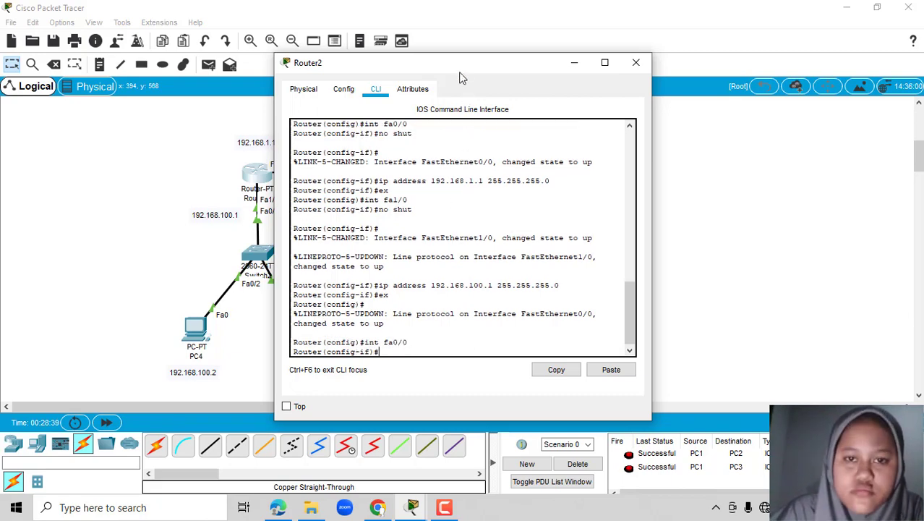
# Begin a static route command on Router2 for destination network 192.168.200.0 with subnet mask 255.255.255.0
pyautogui.moveTo(461, 76); pyautogui.dragTo(713, 59)
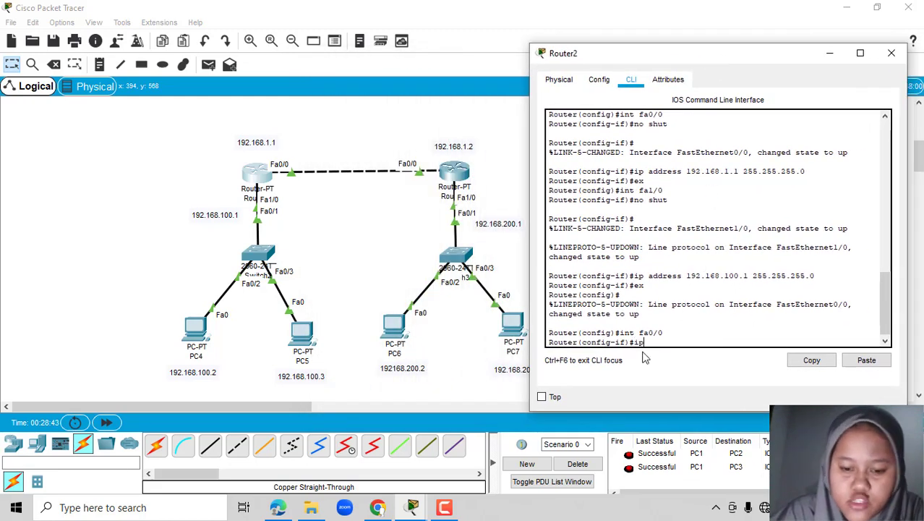
pyautogui.write('ip route')
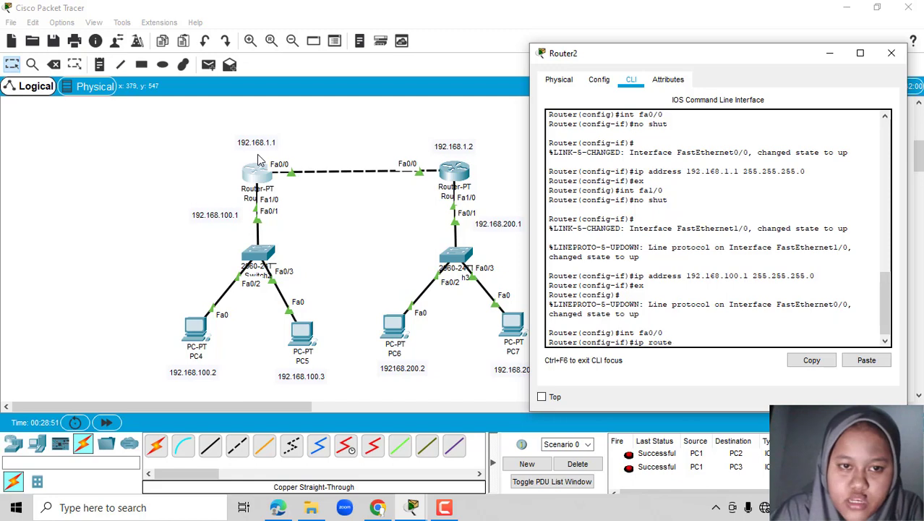
pyautogui.write('92.16')
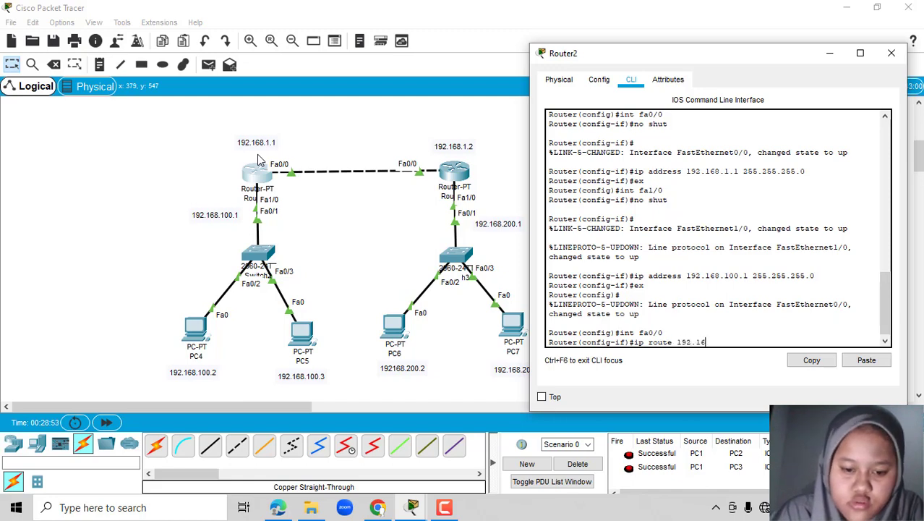
pyautogui.press('BackSpace')
pyautogui.press('BackSpace')
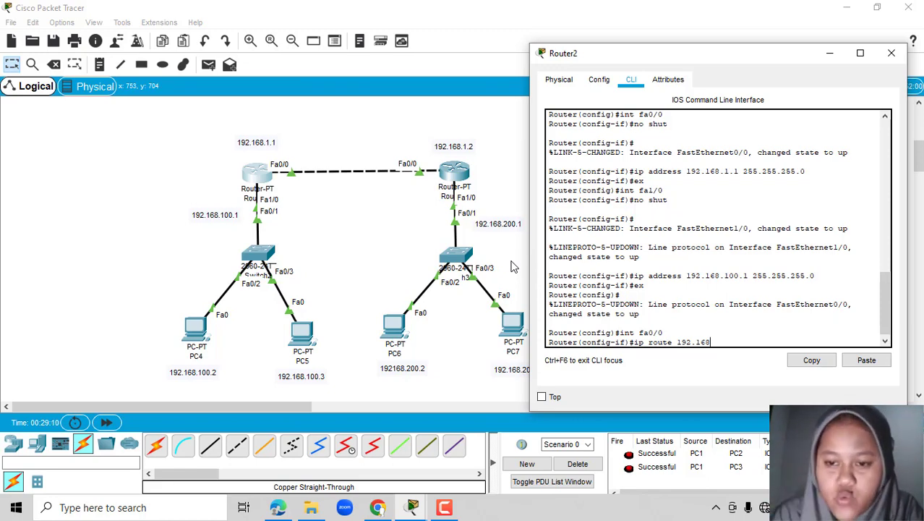
pyautogui.write('200')
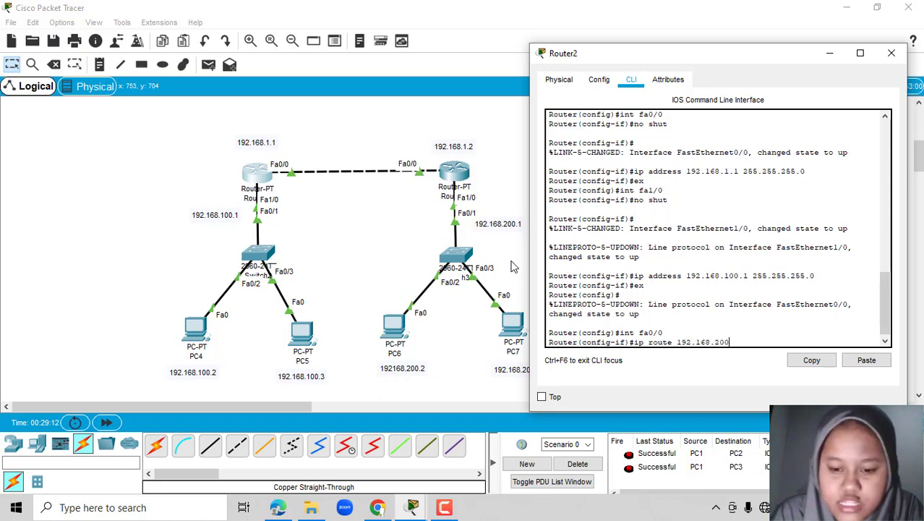
pyautogui.write('.0 255.255.255.0')
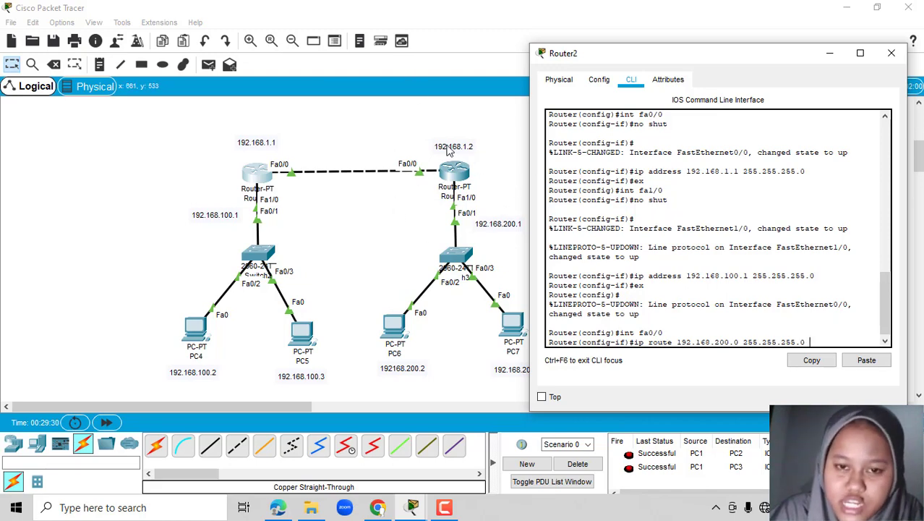
# Complete Router2's static route with next hop 192.168.1.2, run the command and minimize the router's window
pyautogui.write('2')
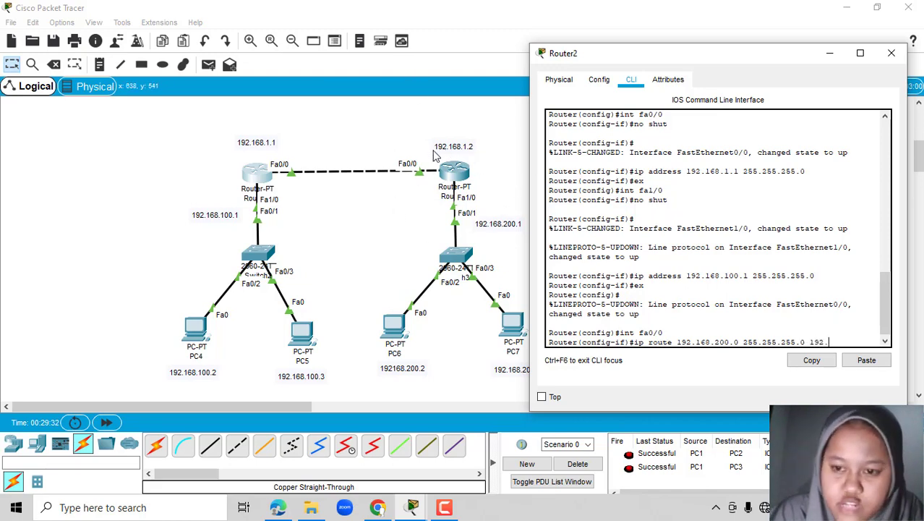
pyautogui.write('.168.1.2')
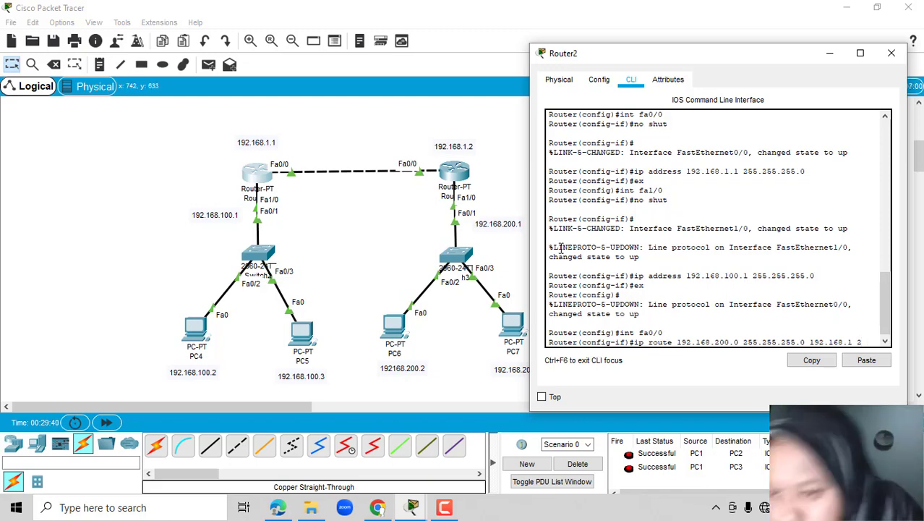
pyautogui.press('BackSpace')
pyautogui.press('BackSpace')
pyautogui.write('.')
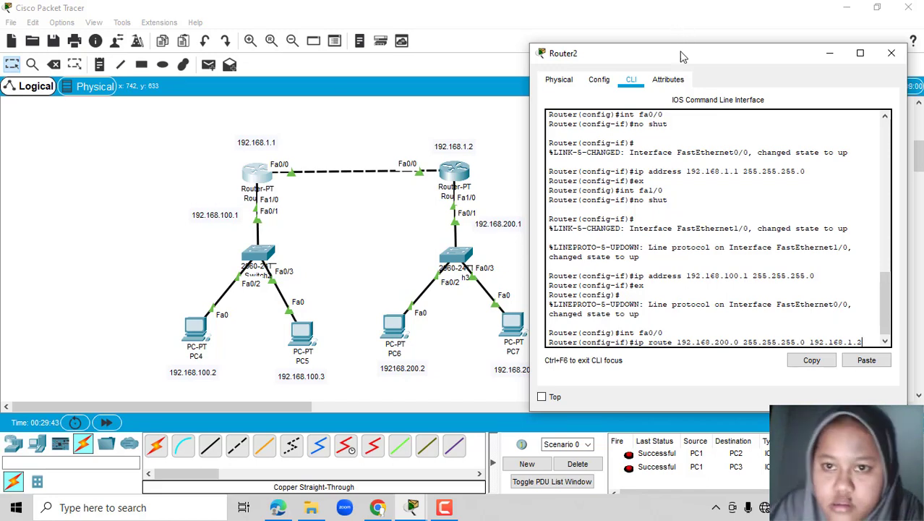
pyautogui.moveTo(683, 53); pyautogui.dragTo(515, 35)
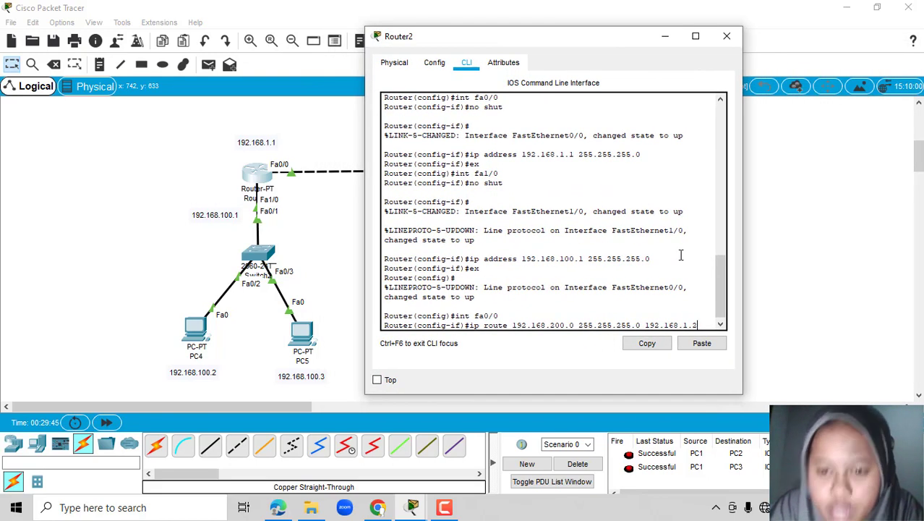
pyautogui.press('Return')
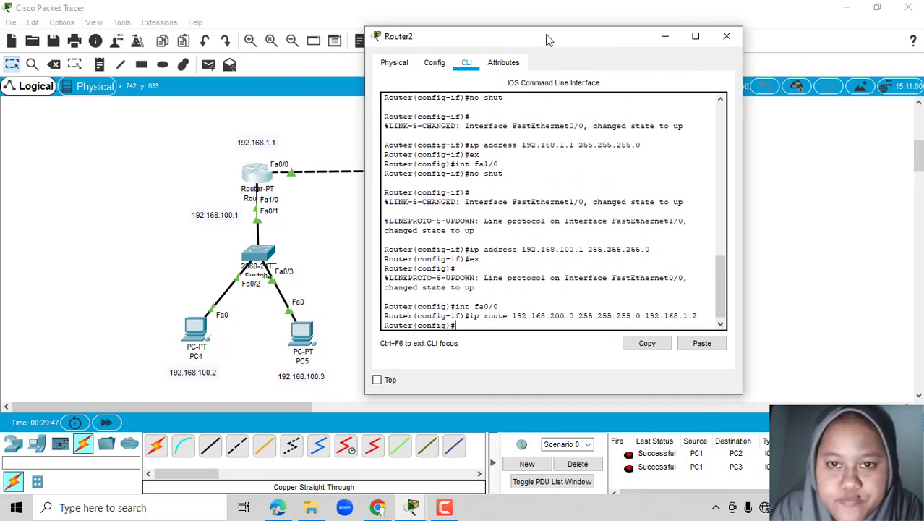
pyautogui.moveTo(546, 36); pyautogui.dragTo(588, 37)
pyautogui.click(703, 39)
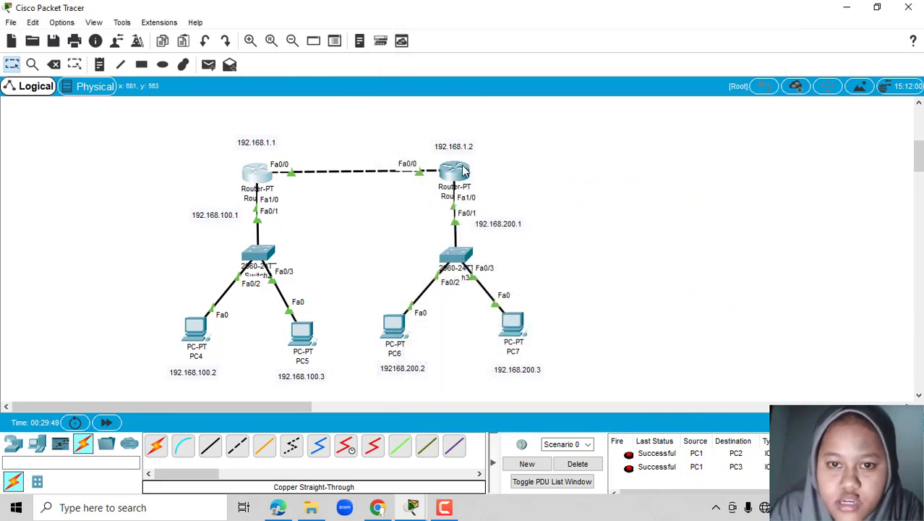
# Open Router3's command line and begin a static route for network 192.168.100.0 with subnet mask 255.255.255.0
pyautogui.click(450, 171)
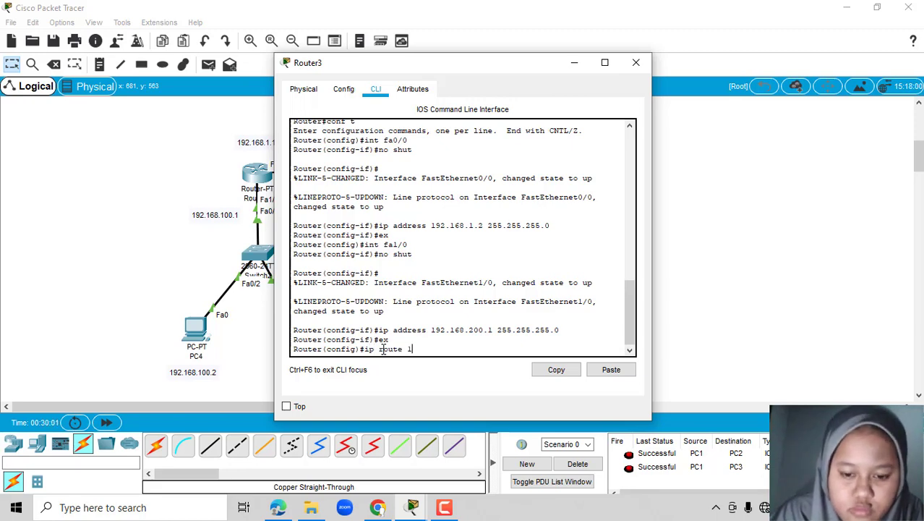
pyautogui.moveTo(374, 73); pyautogui.dragTo(482, 71)
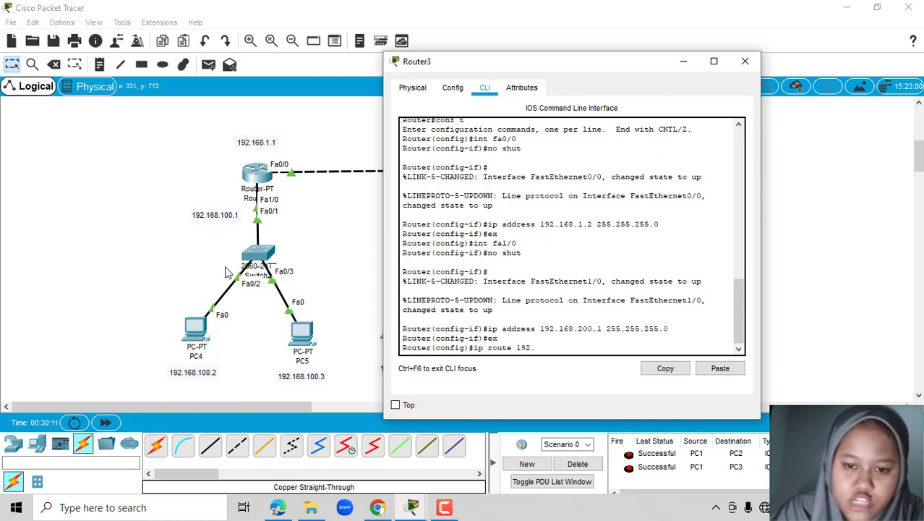
pyautogui.write('.')
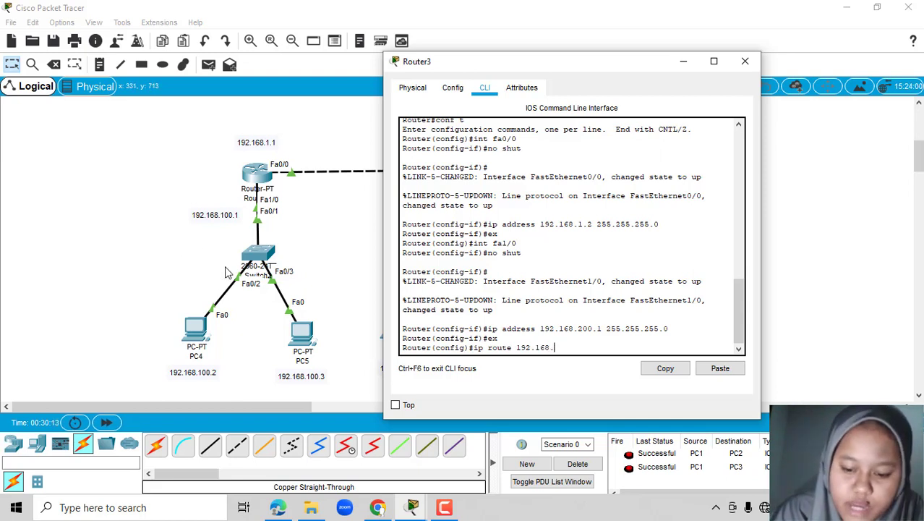
pyautogui.write('10')
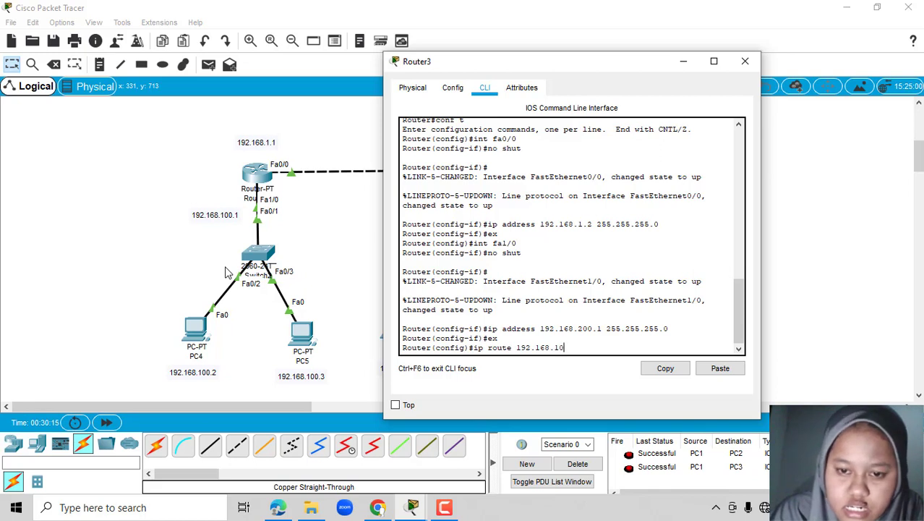
pyautogui.write('0.0 3')
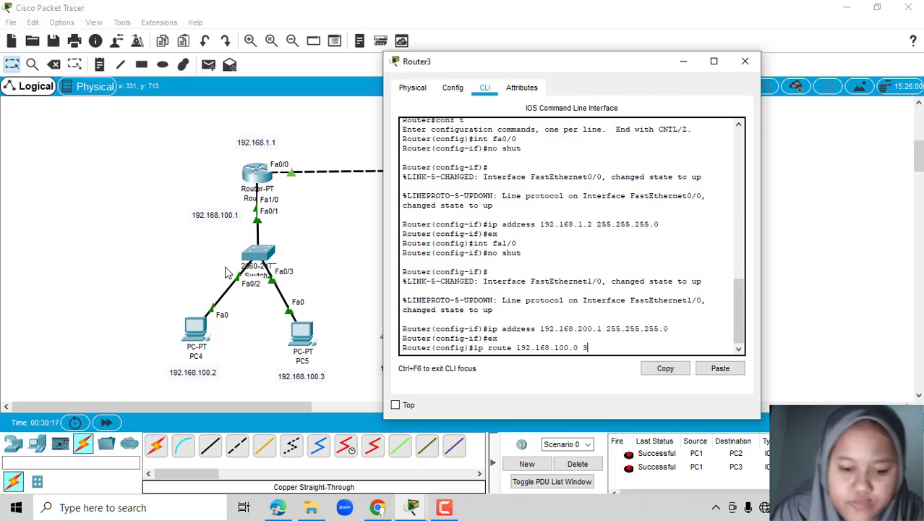
pyautogui.press('BackSpace')
pyautogui.write('255.255.255.0')
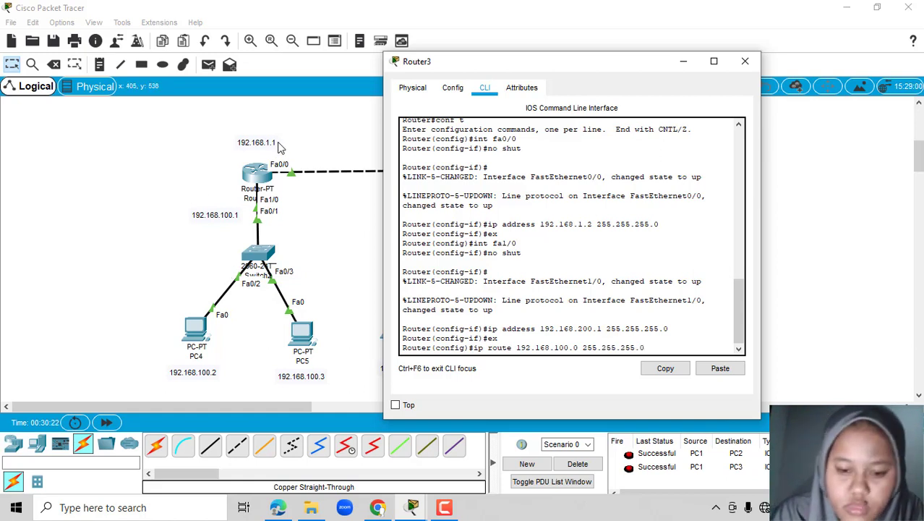
# Complete Router3's static route with next hop 192.168.1.1 and run the command
pyautogui.moveTo(531, 64); pyautogui.dragTo(678, 59)
pyautogui.click(442, 224)
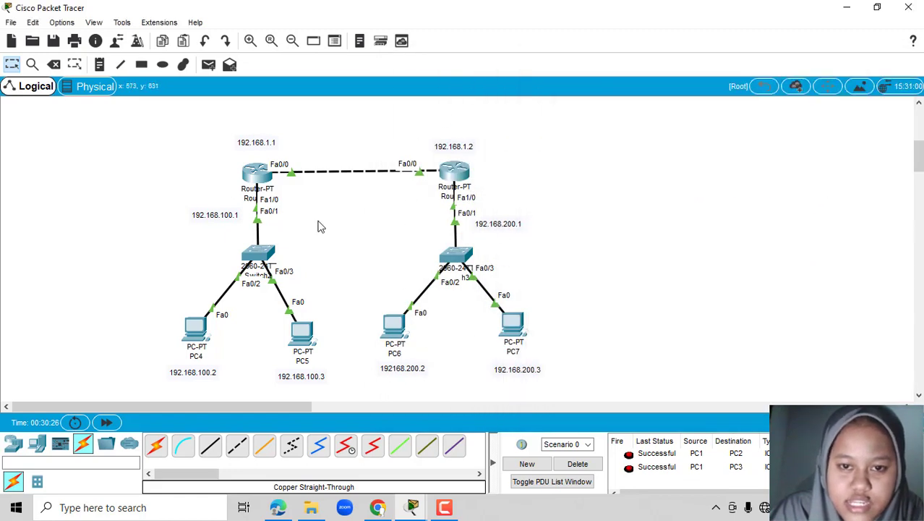
pyautogui.click(467, 174)
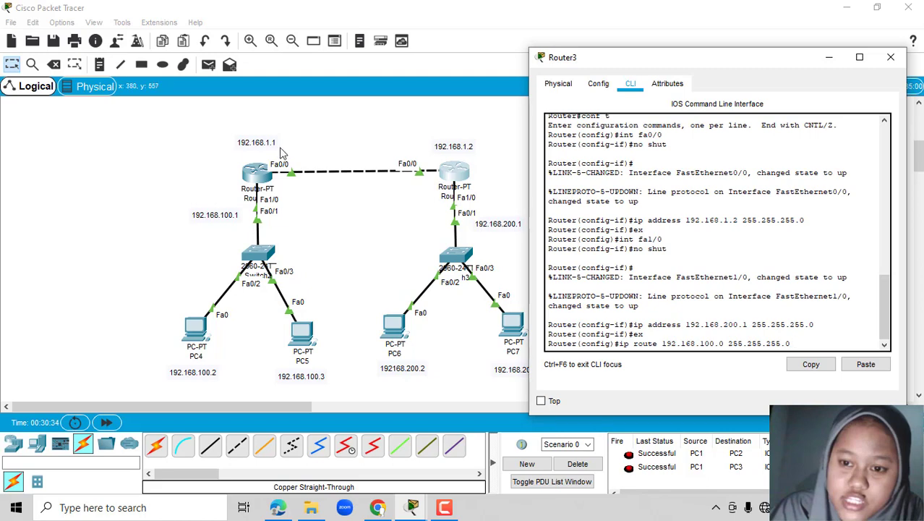
pyautogui.moveTo(585, 59); pyautogui.dragTo(408, 50)
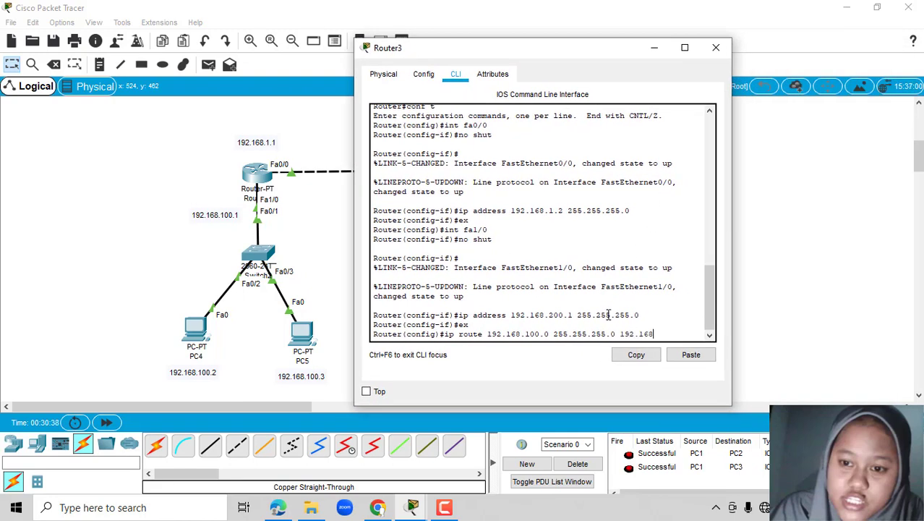
pyautogui.write('12')
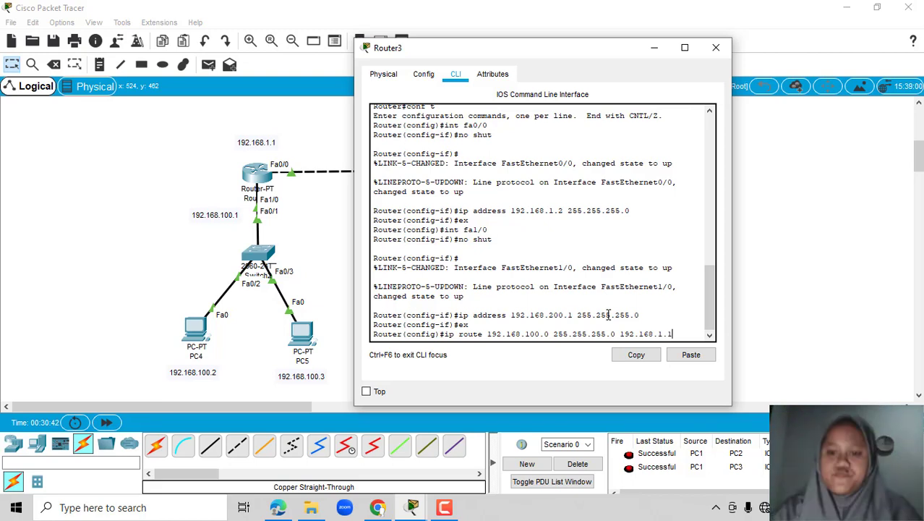
pyautogui.press('Return')
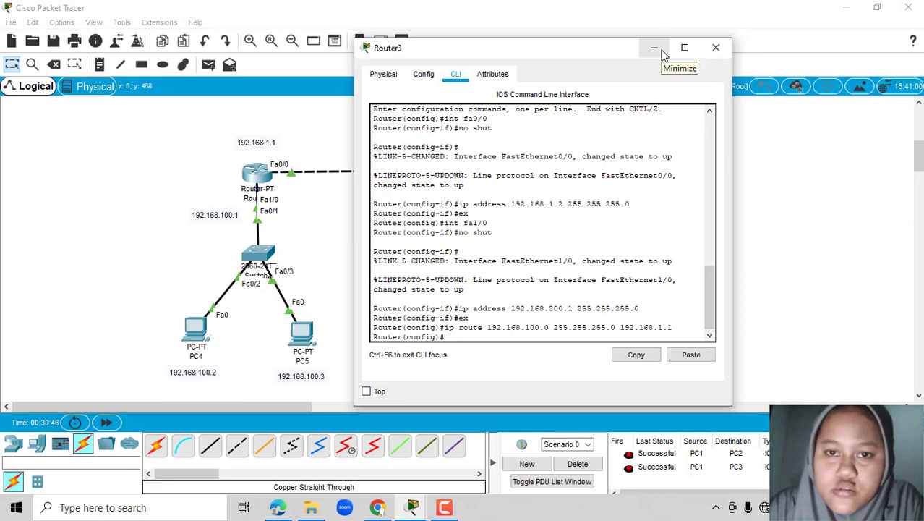
pyautogui.click(444, 507)
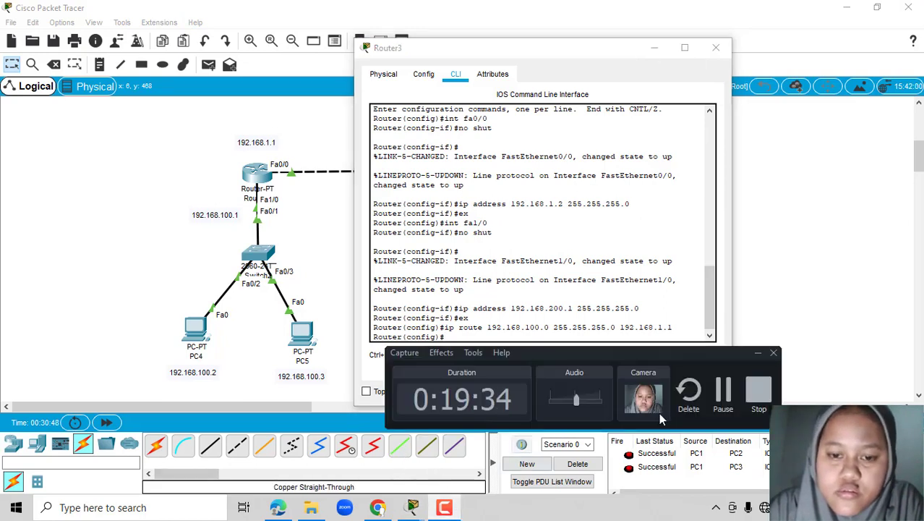
pyautogui.click(721, 394)
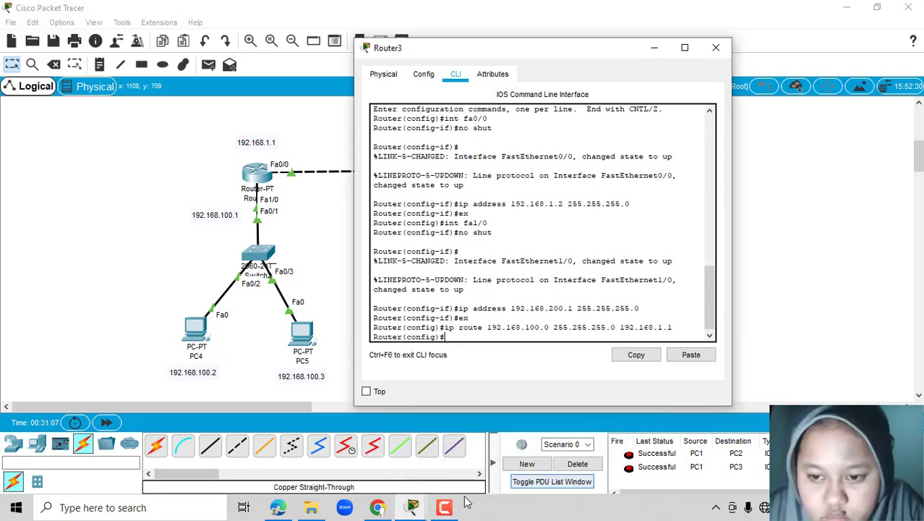
pyautogui.click(455, 507)
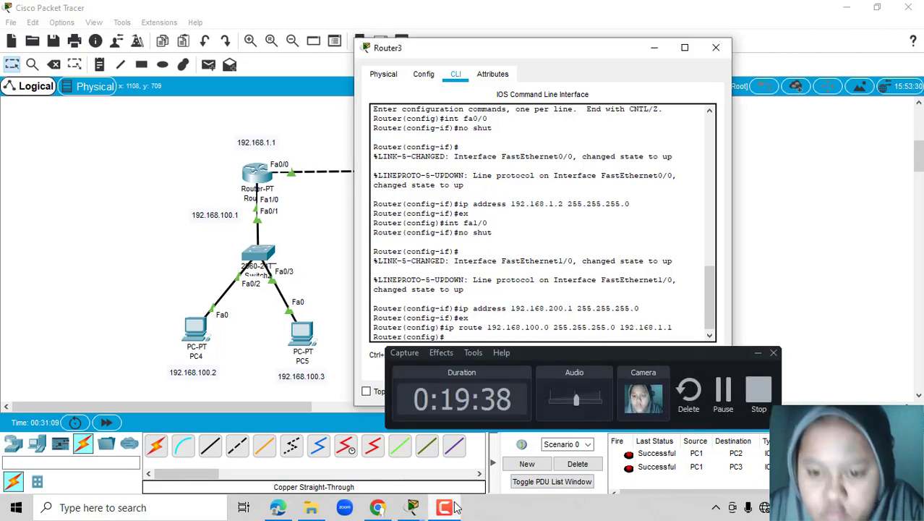
pyautogui.click(461, 130)
# Close Router3's window and send a simple PDU from PC4 to PC6 to test the routes
pyautogui.click(716, 47)
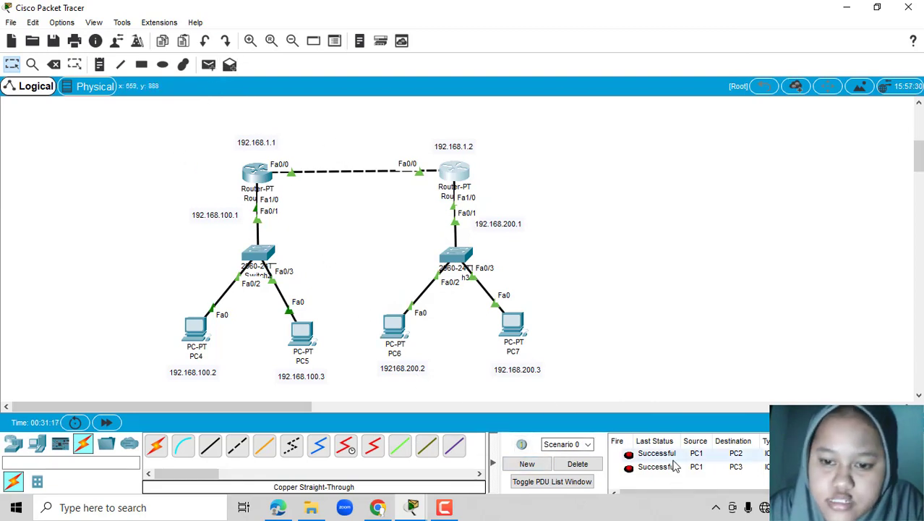
pyautogui.click(214, 65)
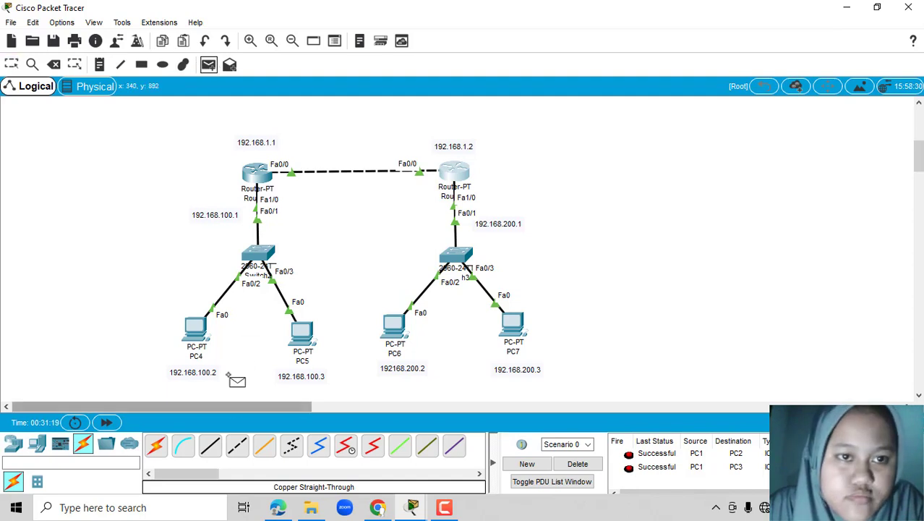
pyautogui.click(195, 331)
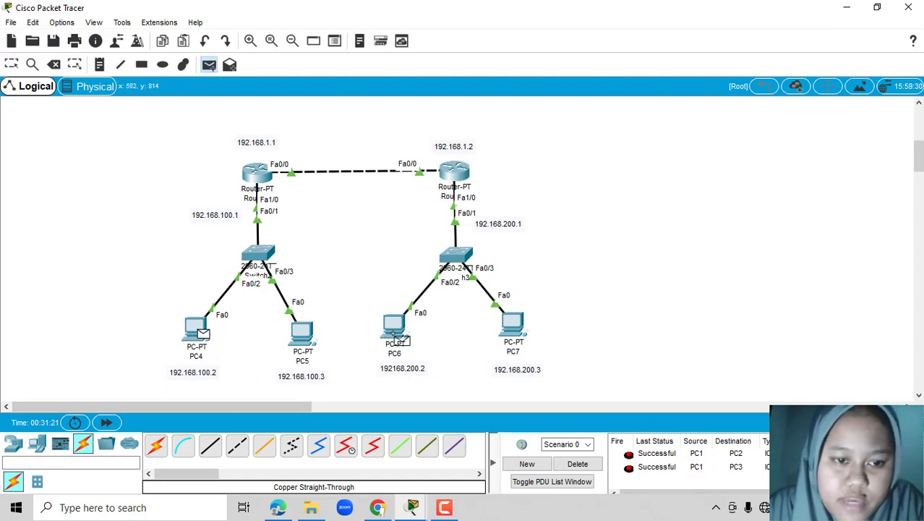
pyautogui.click(394, 329)
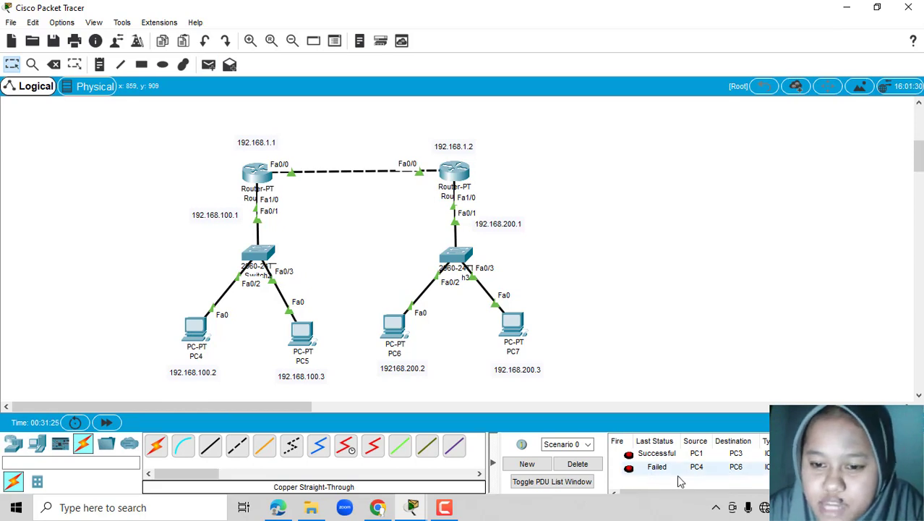
# Repeat the simple PDU test from PC4 to PC6 two more times
pyautogui.click(208, 65)
pyautogui.click(187, 337)
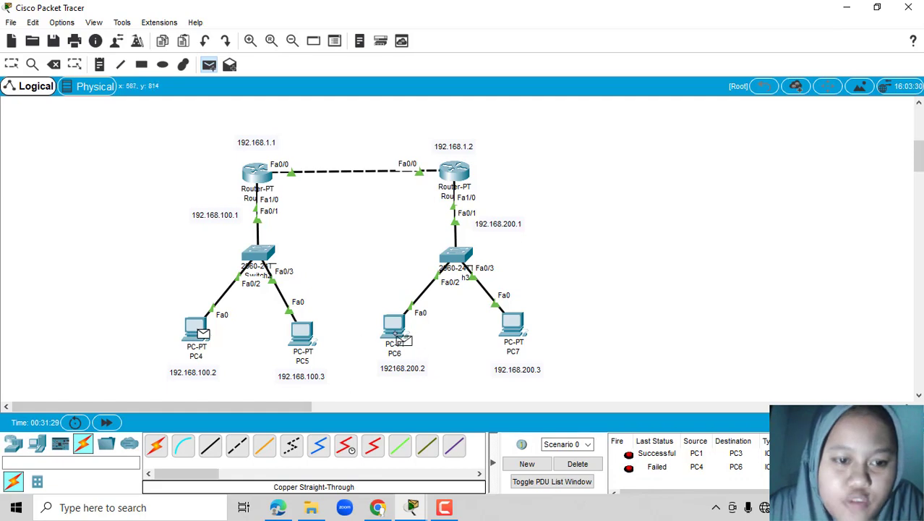
pyautogui.click(396, 333)
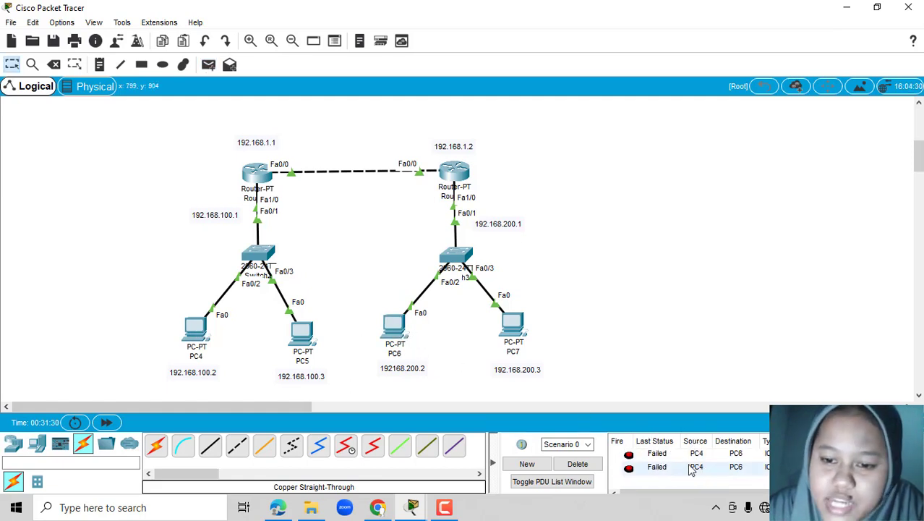
pyautogui.click(209, 64)
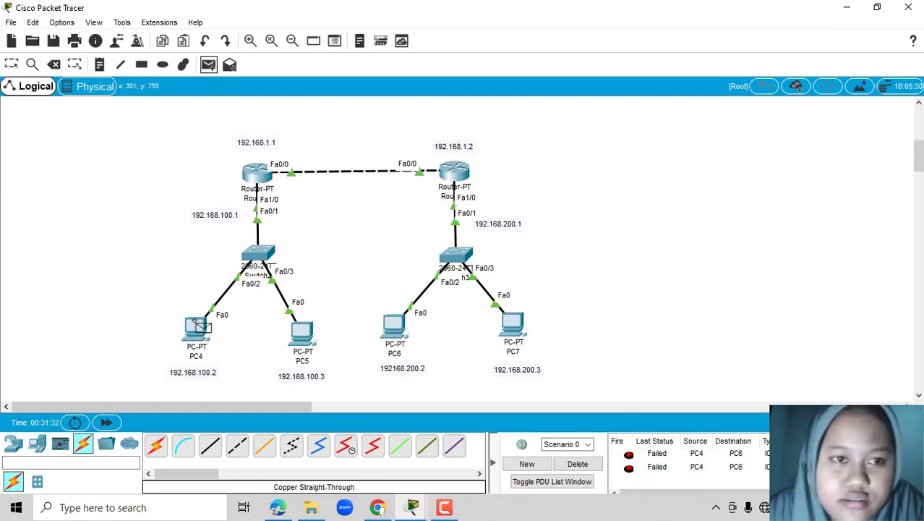
pyautogui.click(196, 330)
pyautogui.click(395, 329)
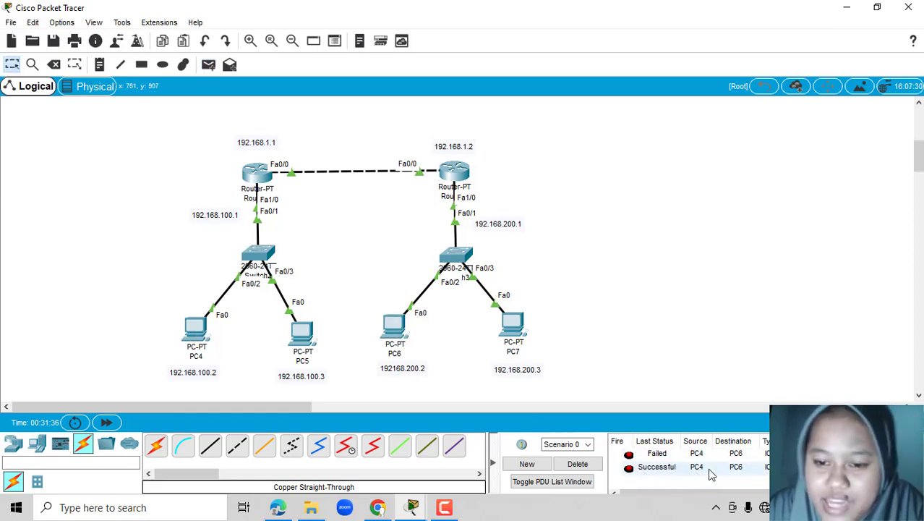
# Send a simple PDU from PC5 to PC6 and check its entry in the PDU list
pyautogui.click(208, 66)
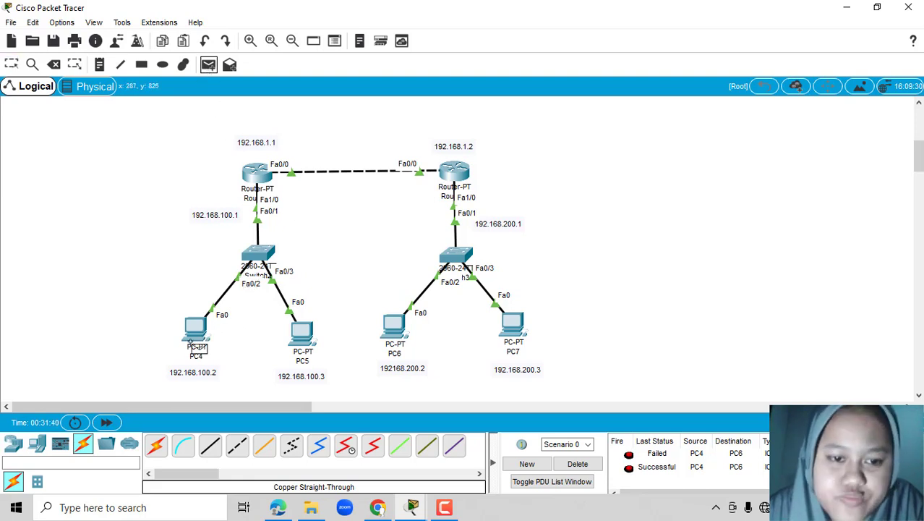
pyautogui.click(304, 337)
pyautogui.click(394, 329)
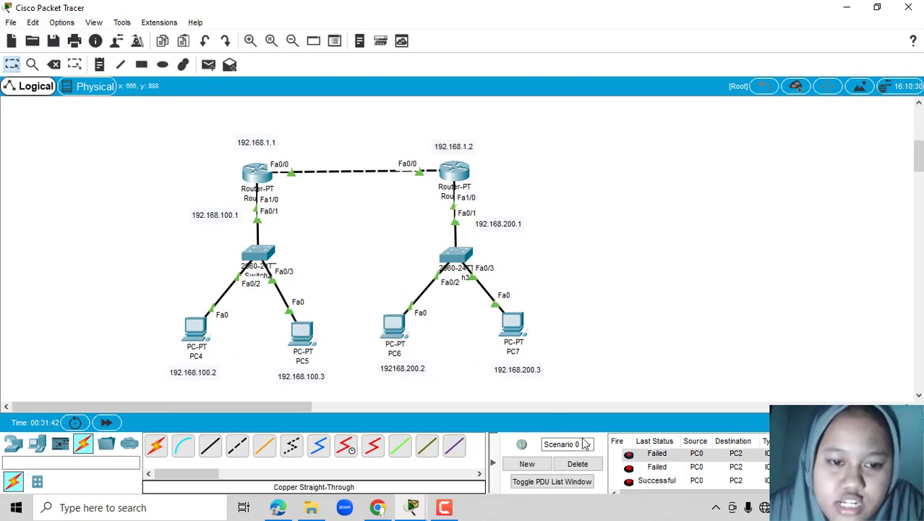
pyautogui.scroll(-1, 645, 462)
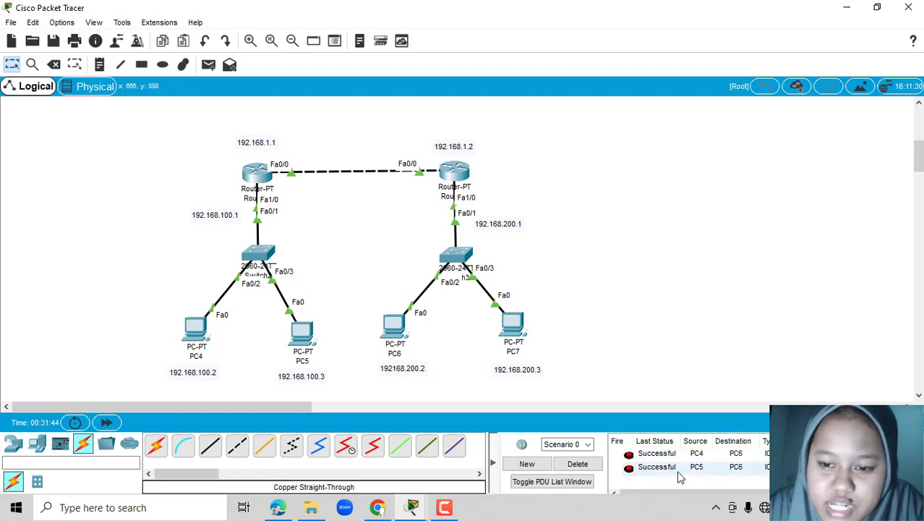
# Send a simple PDU from PC5 to PC7, and repeat the same test once
pyautogui.click(208, 65)
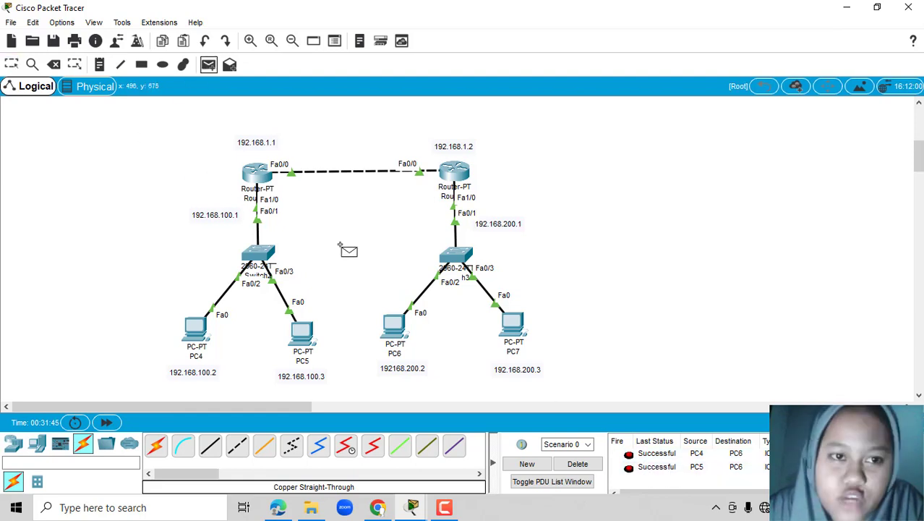
pyautogui.click(311, 342)
pyautogui.click(515, 333)
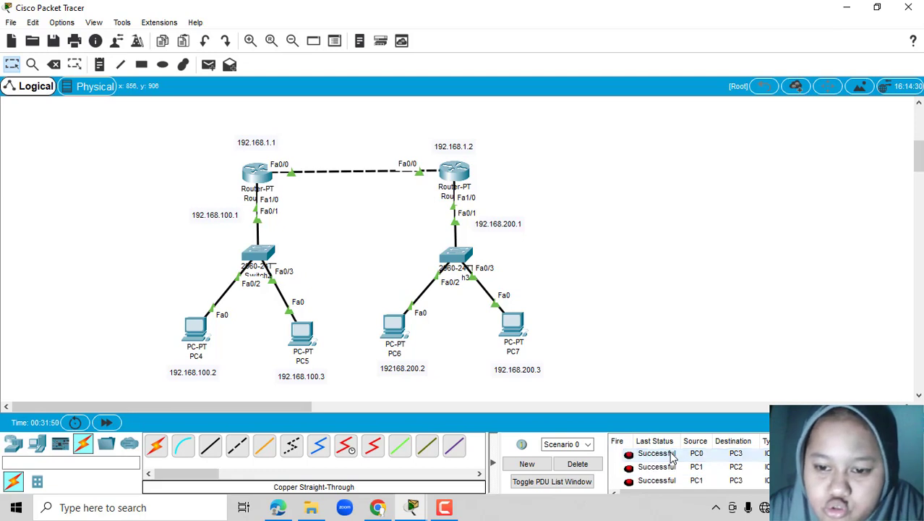
pyautogui.click(212, 71)
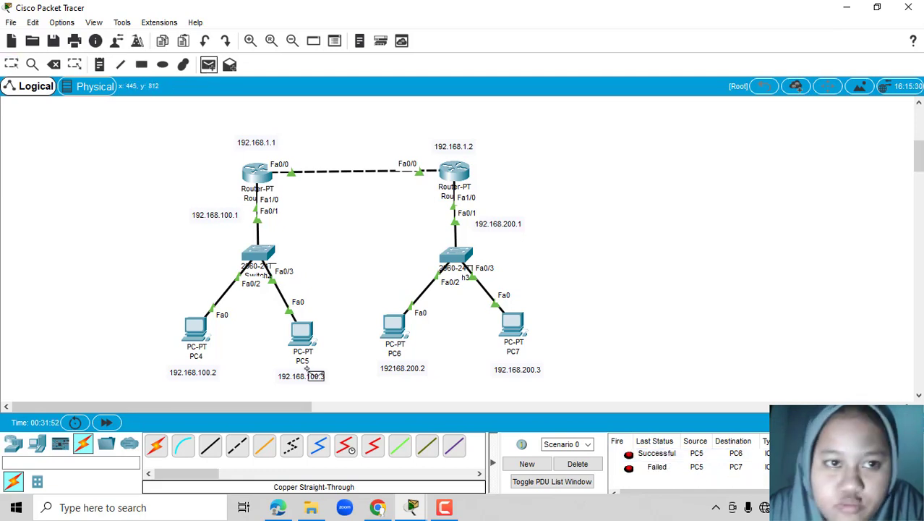
pyautogui.click(307, 340)
pyautogui.click(514, 333)
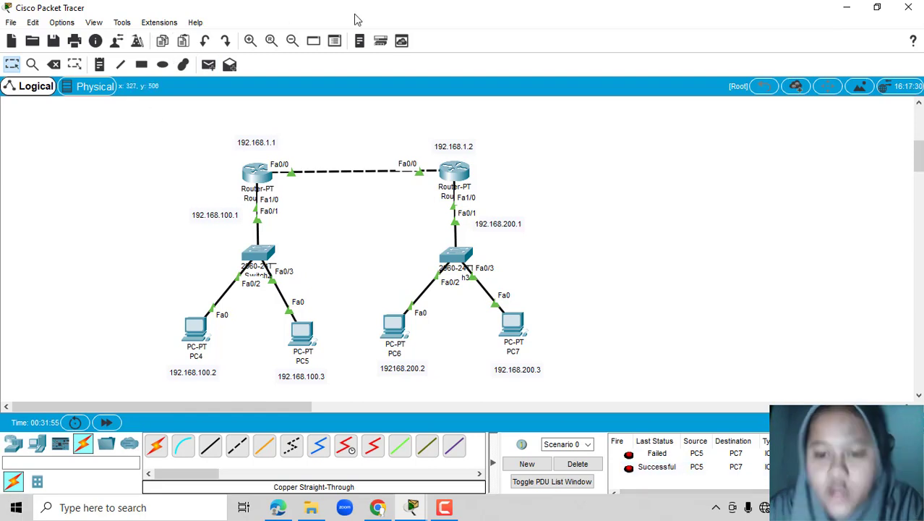
# Send a simple PDU from PC4 to PC7 to test the route between their networks
pyautogui.click(208, 64)
pyautogui.click(196, 330)
pyautogui.click(512, 325)
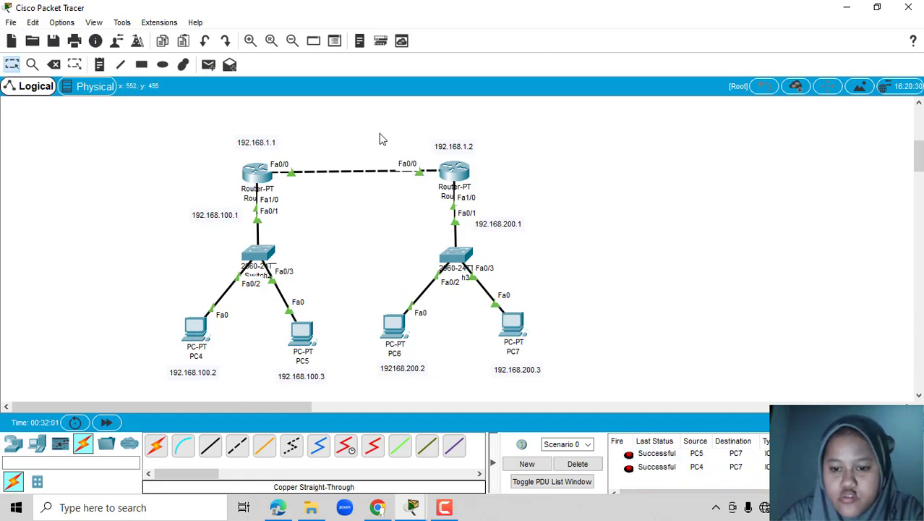
pyautogui.moveTo(133, 128); pyautogui.dragTo(223, 172)
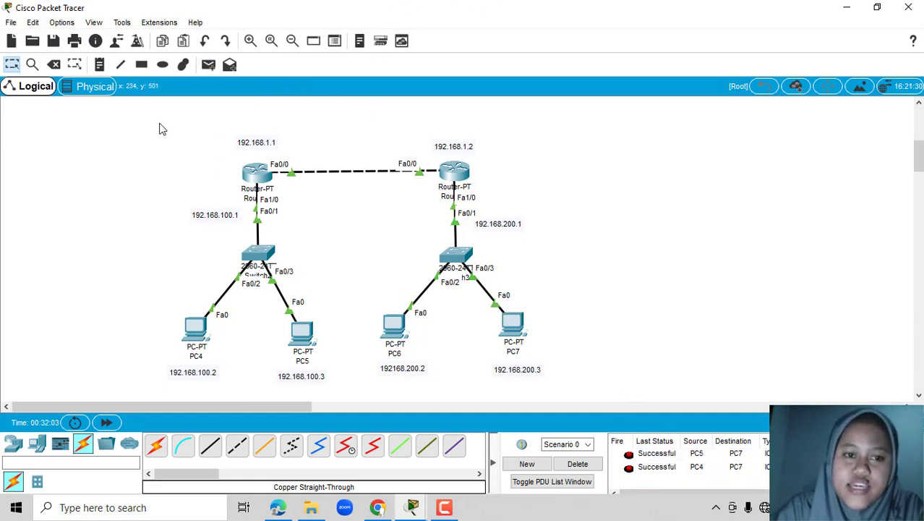
pyautogui.moveTo(159, 122); pyautogui.dragTo(191, 151)
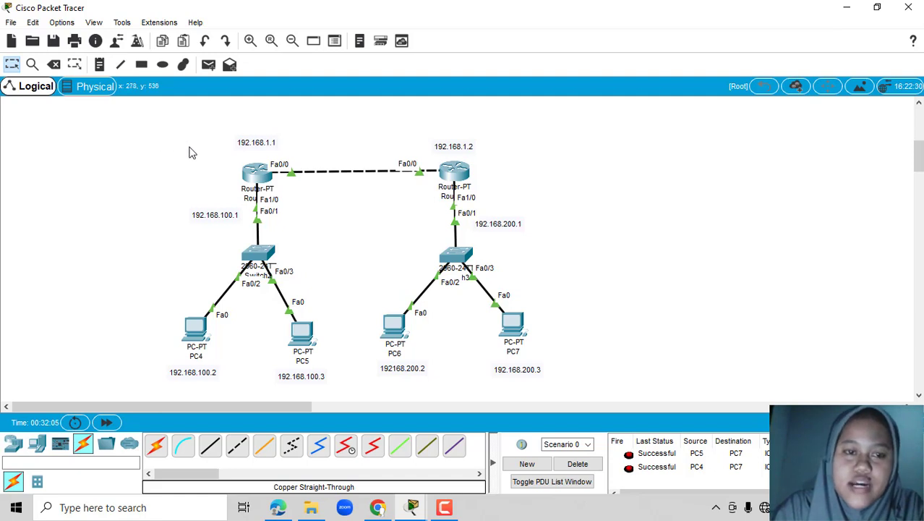